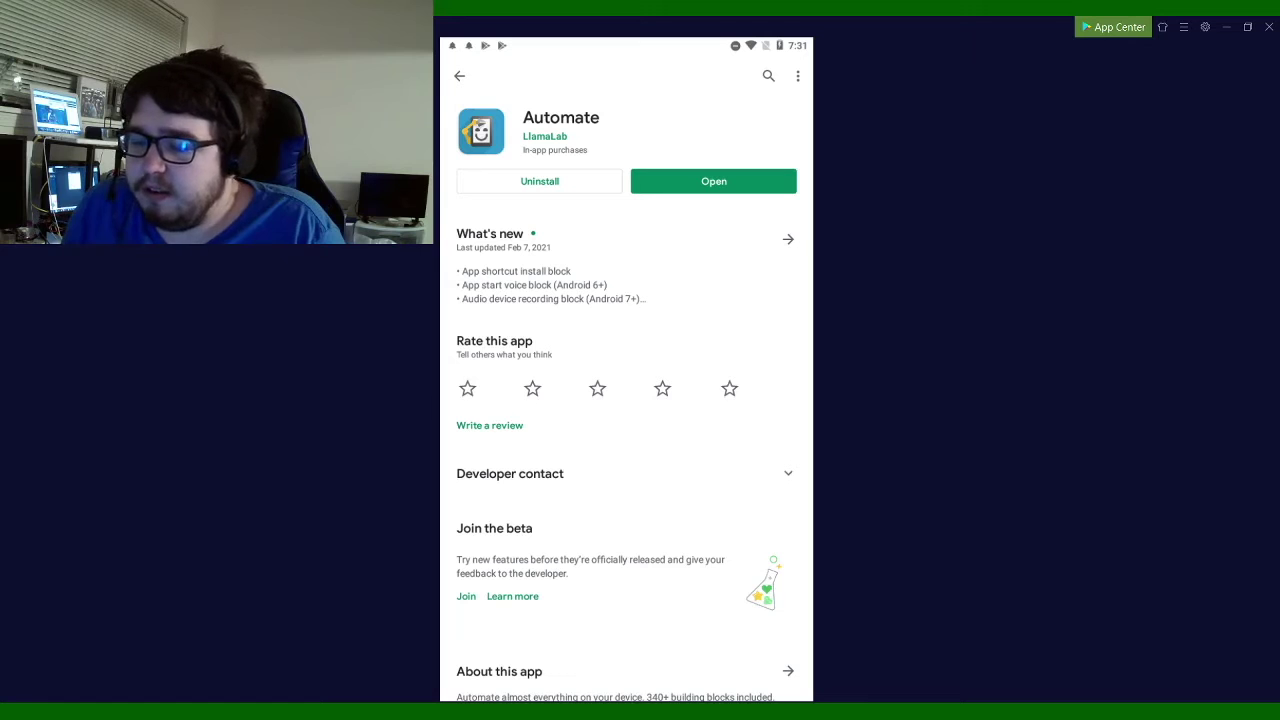
- Open the installed Automate app and delete its "Daily Automate backup" flow
click(698, 189)
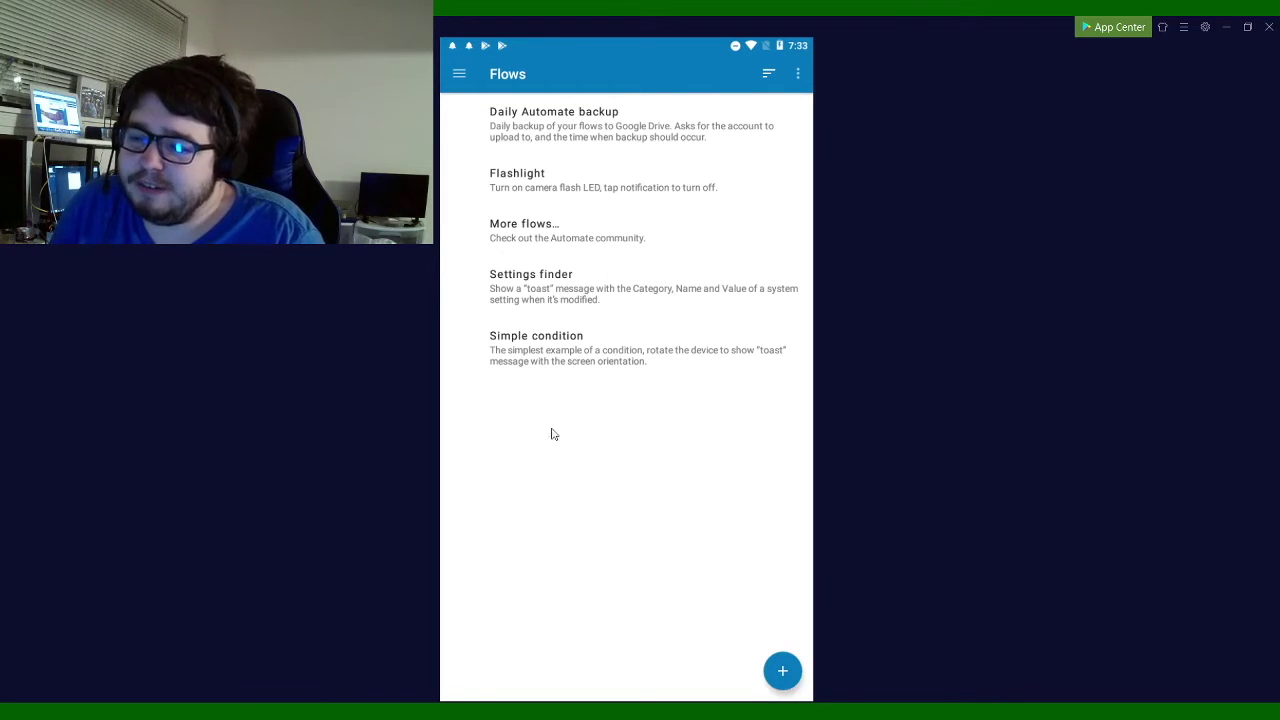
click(675, 145)
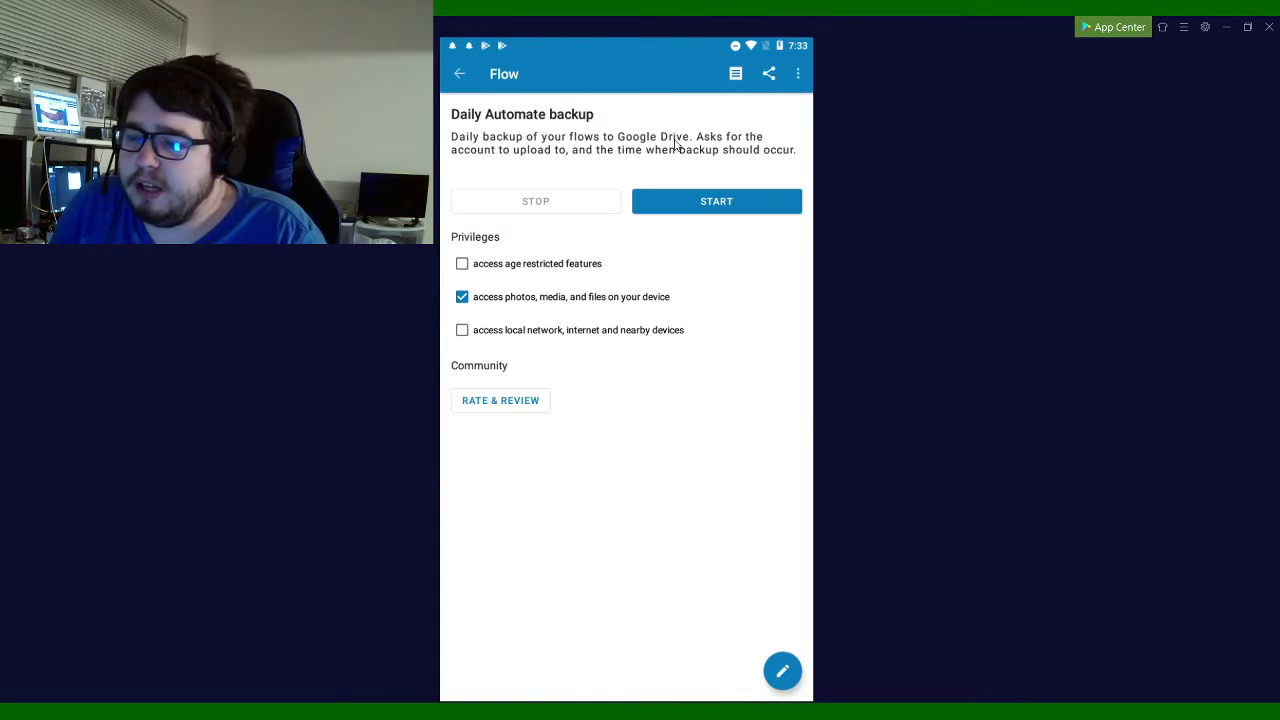
click(800, 73)
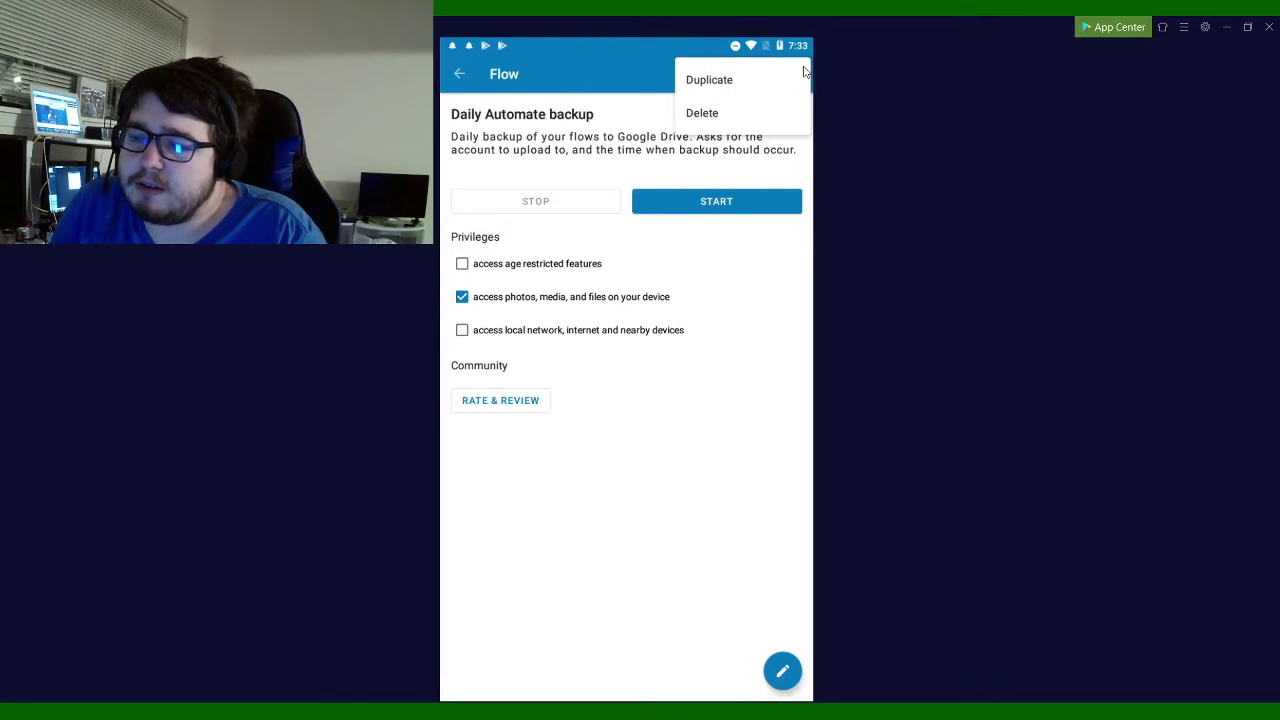
click(755, 113)
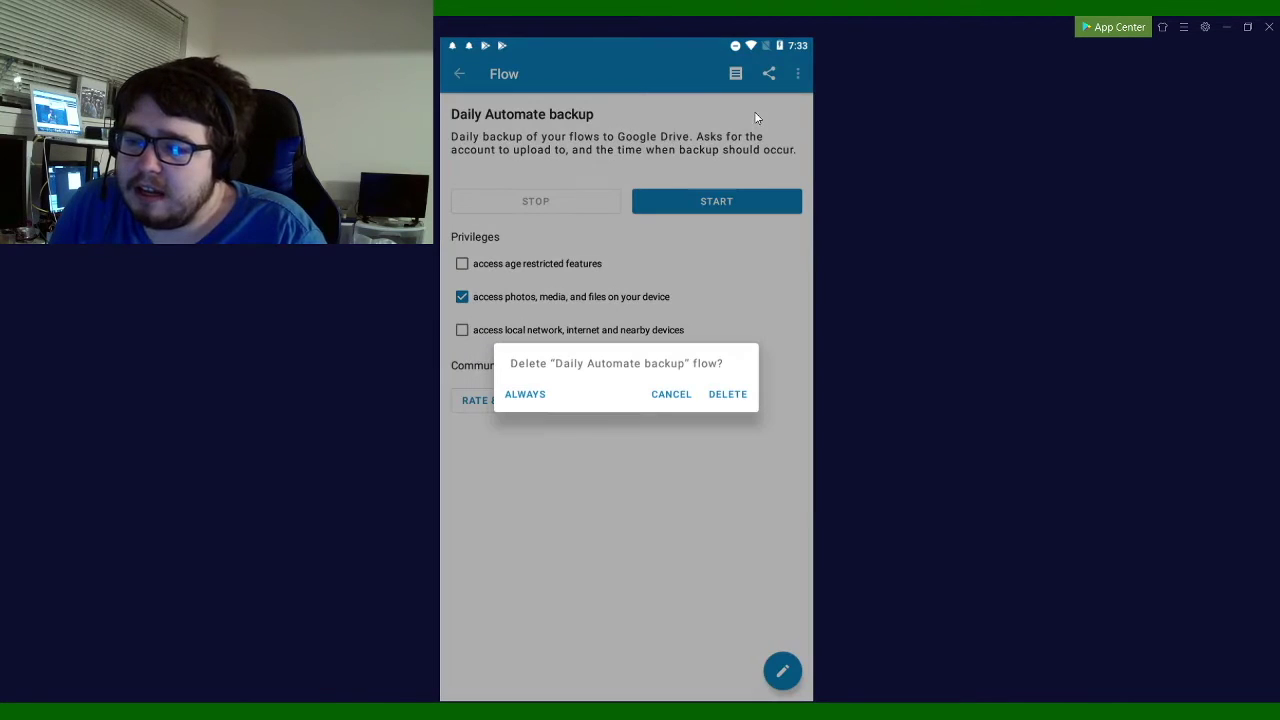
click(727, 396)
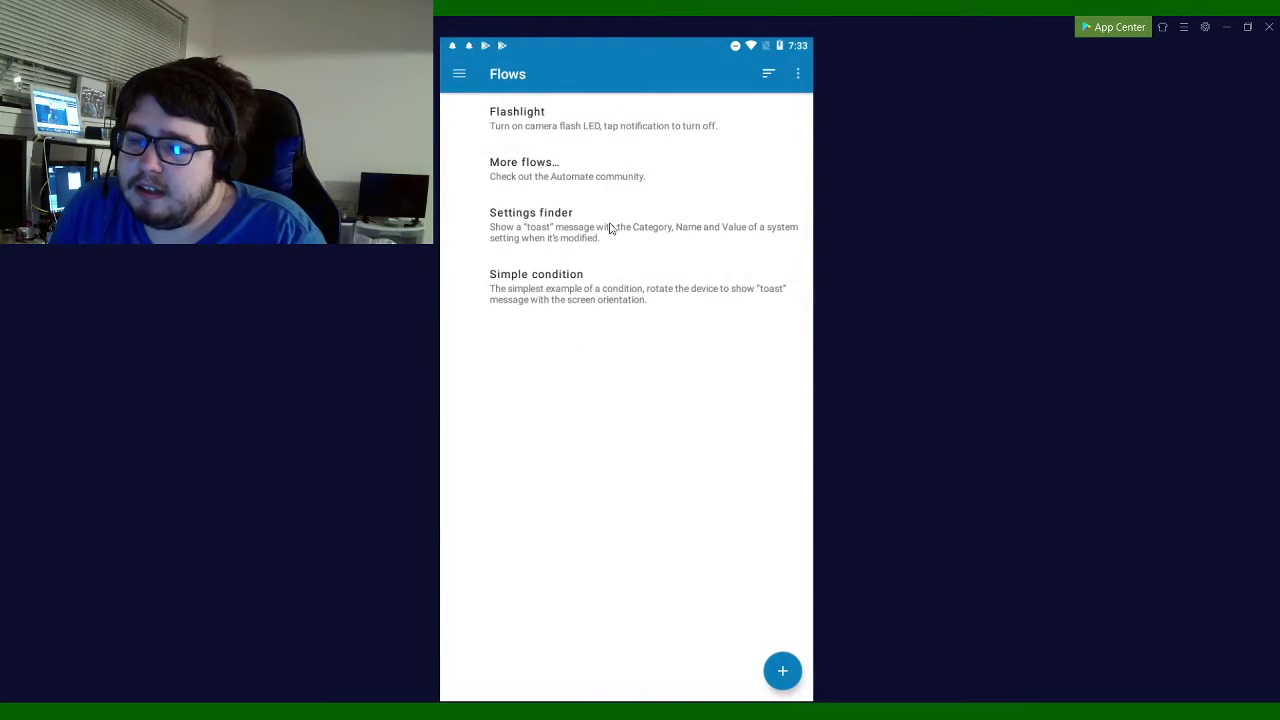
- Delete the "Flashlight" flow from the flows list
click(595, 117)
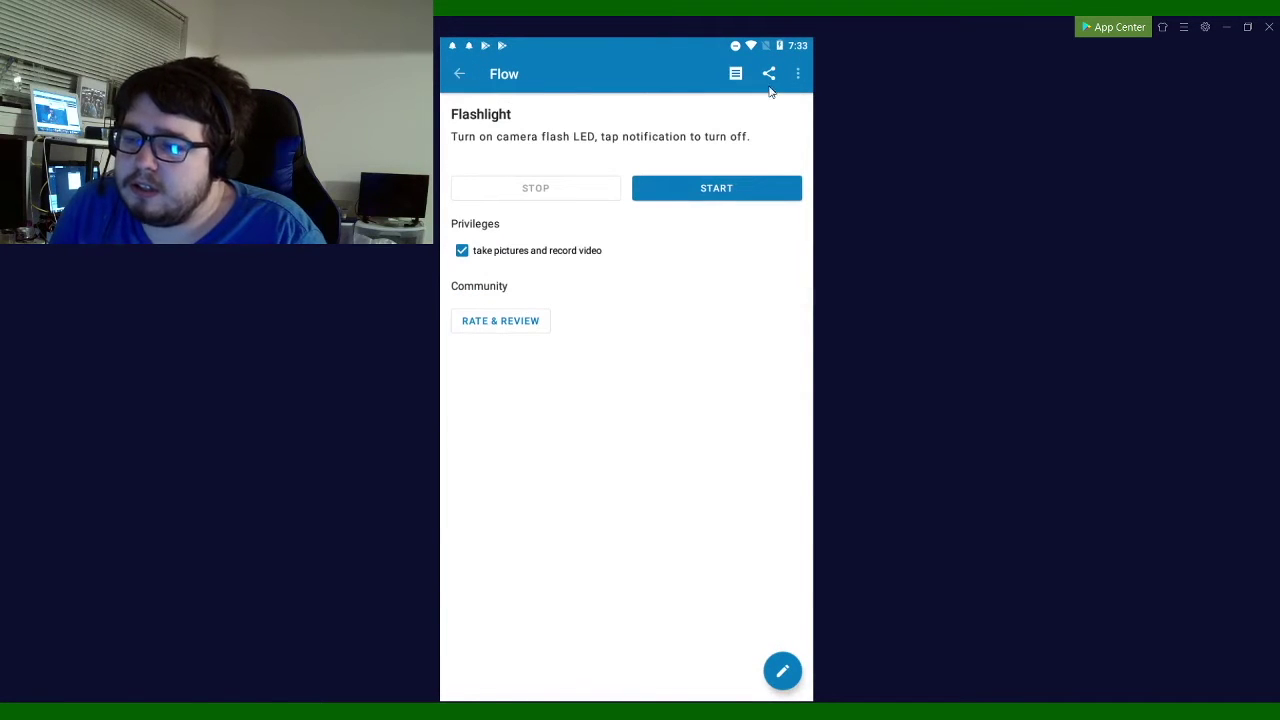
click(796, 72)
click(779, 117)
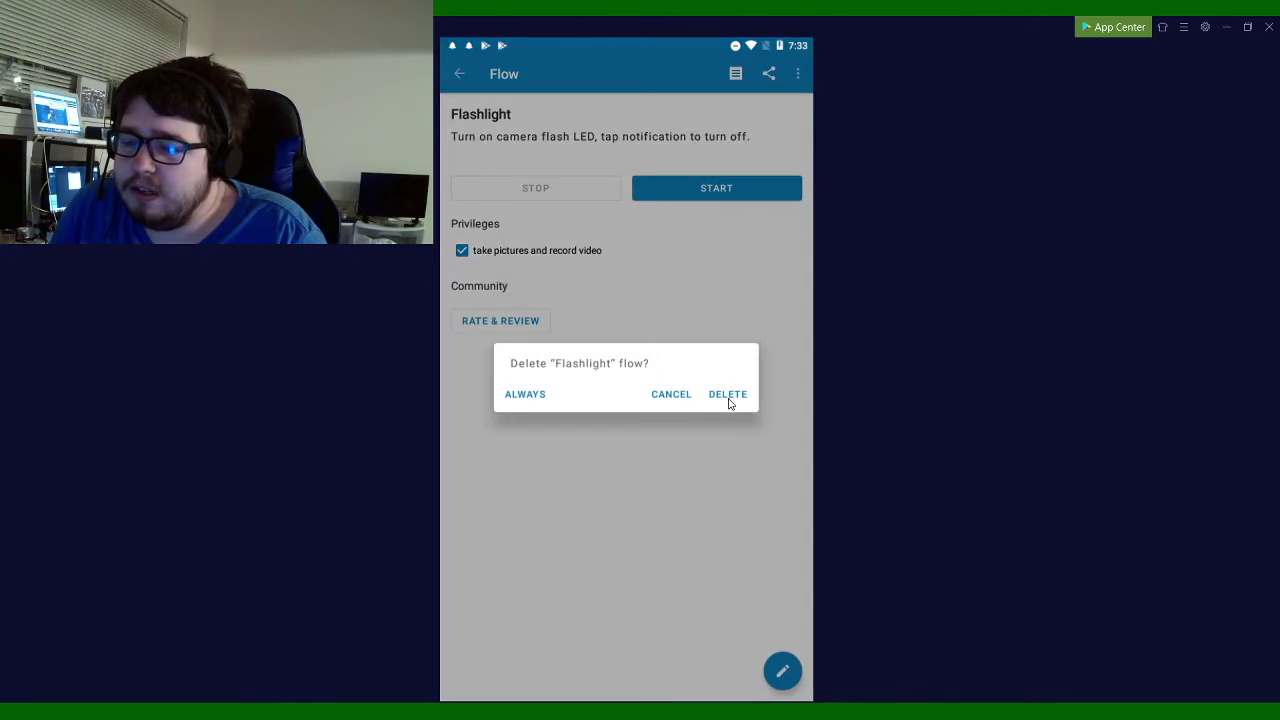
click(728, 398)
- Delete the "Settings finder" flow from the flows list
click(643, 160)
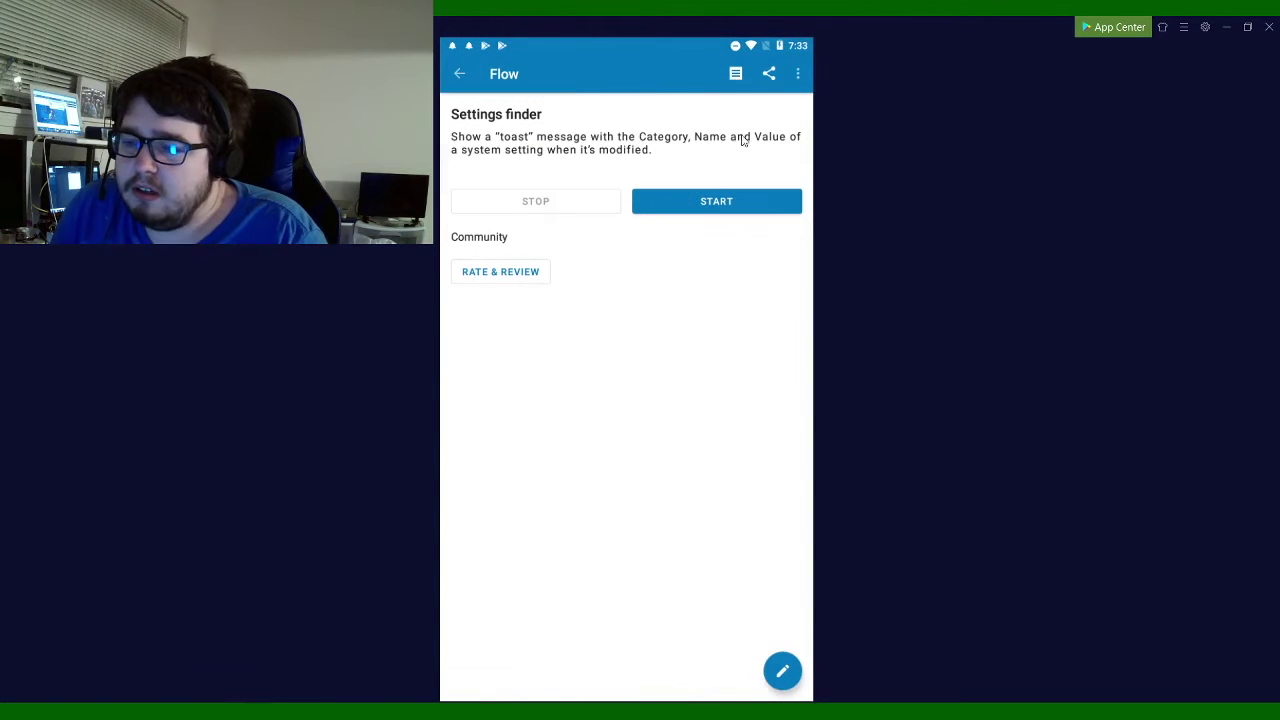
click(797, 73)
click(760, 113)
click(727, 393)
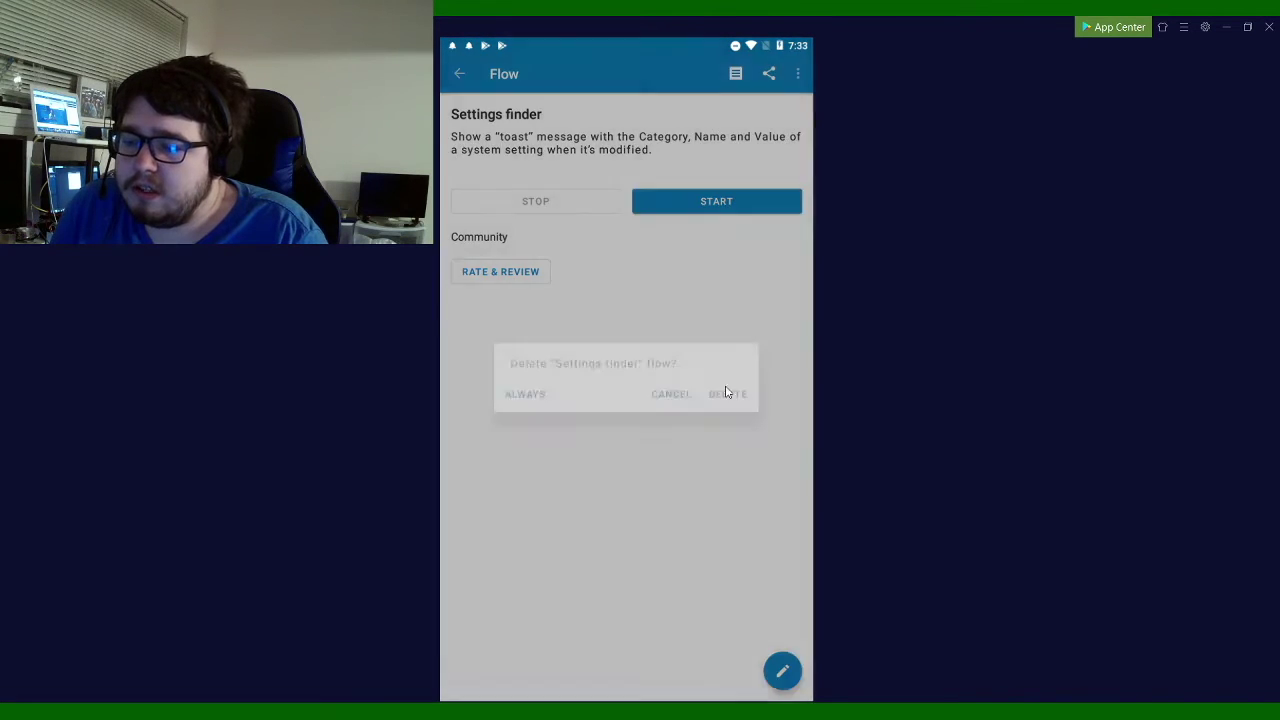
- Delete the "More flows…" community flow from the flows list
click(623, 133)
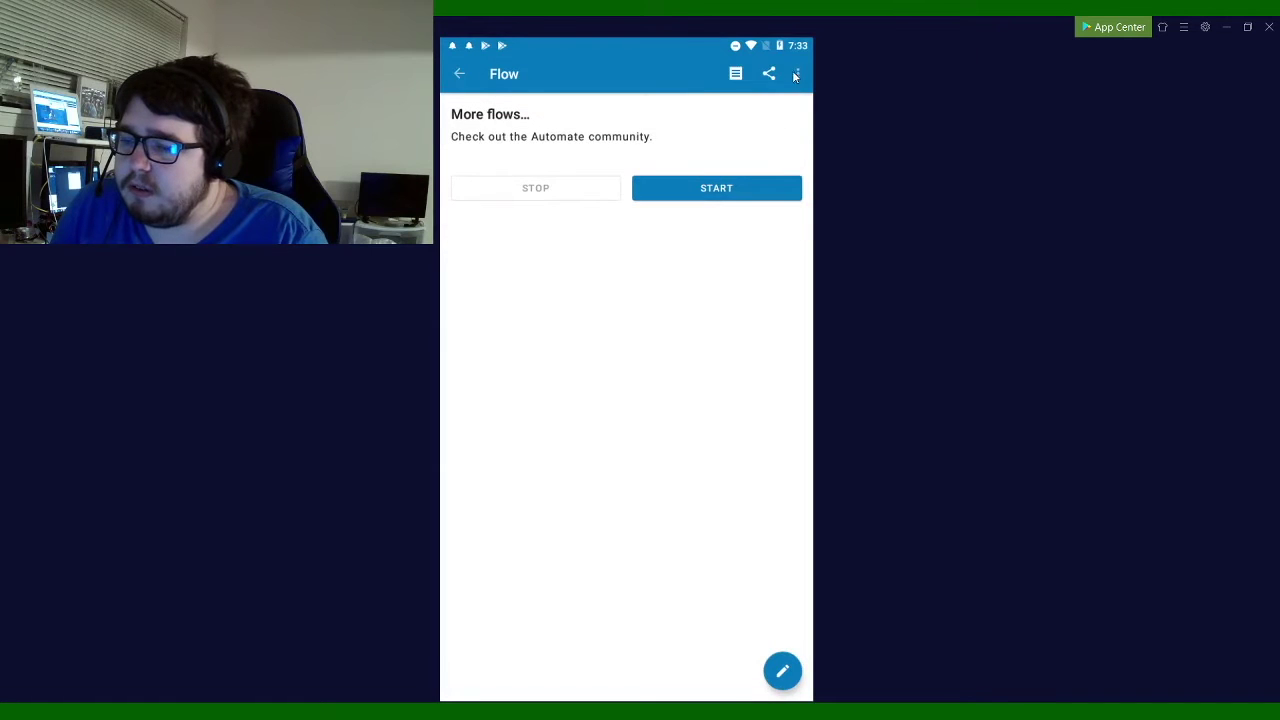
click(797, 75)
click(762, 116)
click(722, 398)
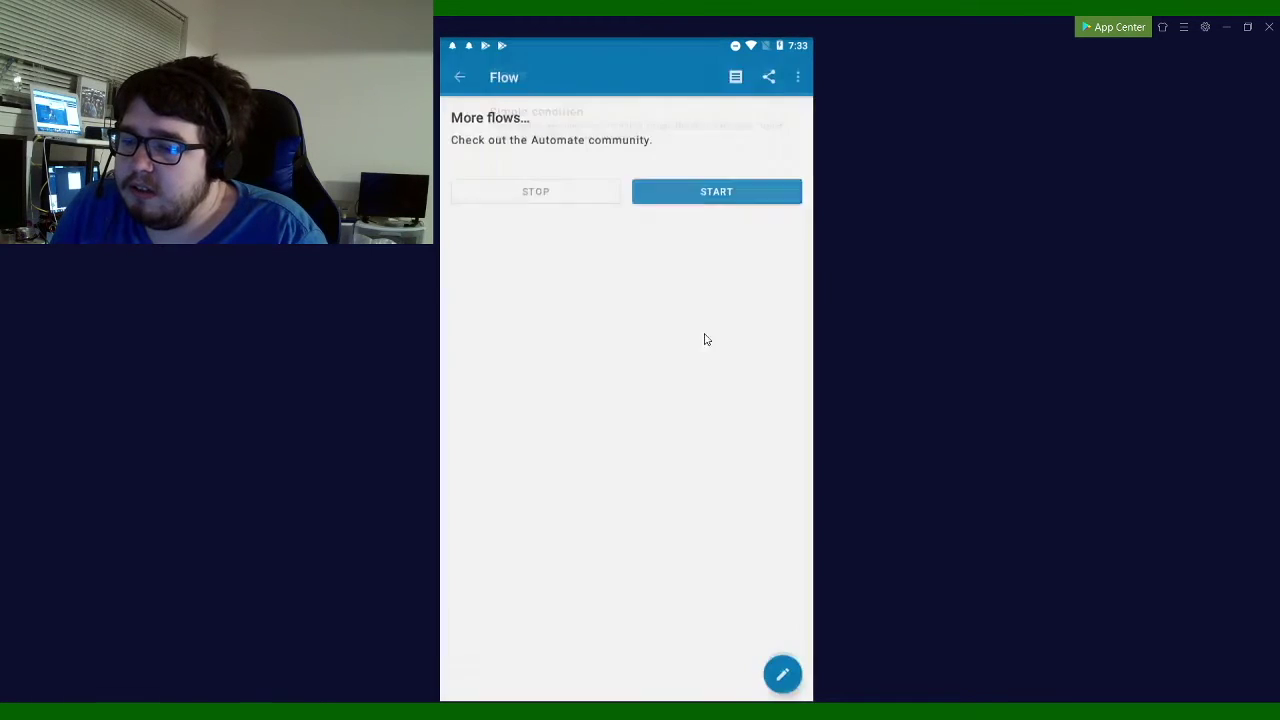
- Delete the remaining "Simple condition" flow so the flows list is empty
click(675, 145)
click(797, 75)
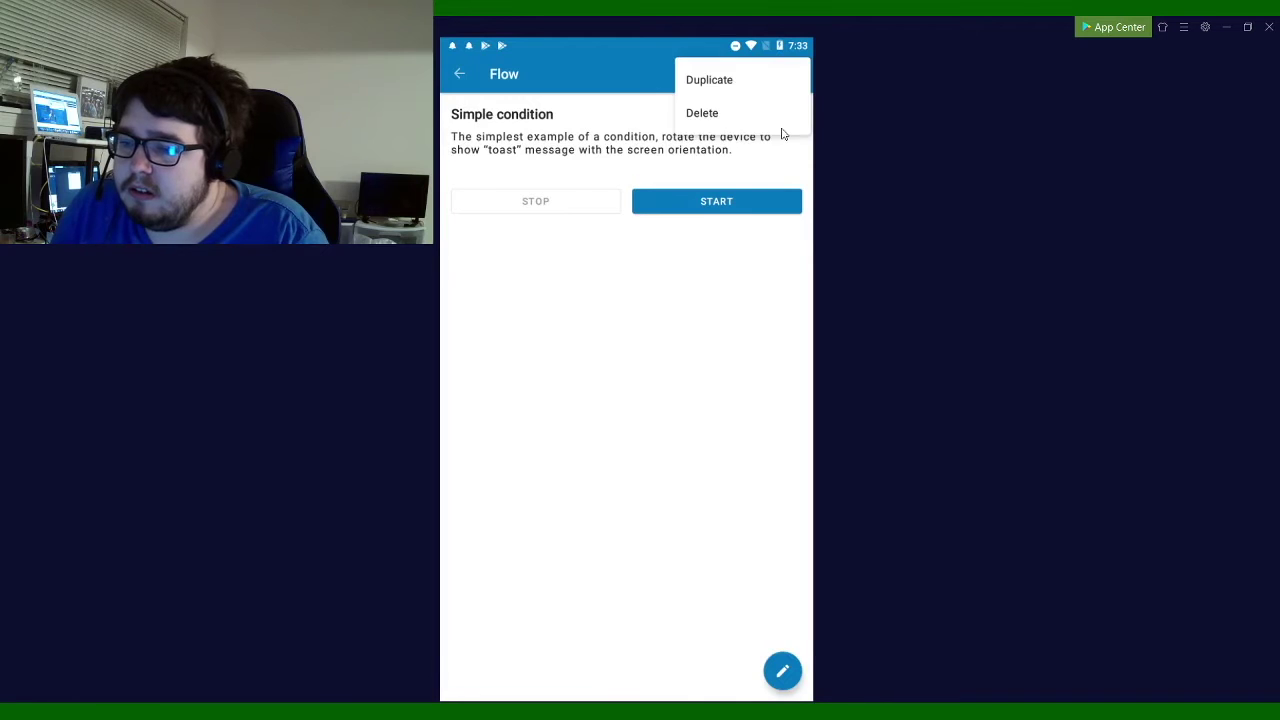
click(760, 113)
click(728, 398)
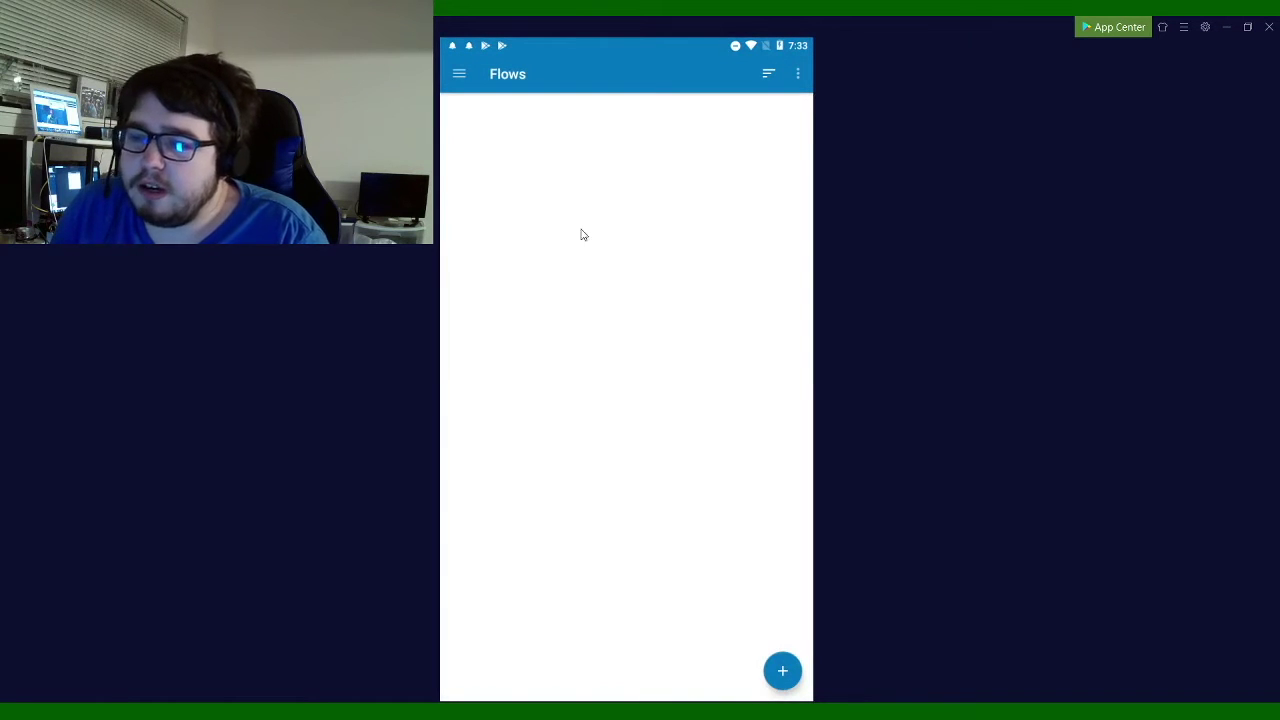
- Create a new blank flow and try moving its Flow beginning block on the flowchart
click(783, 670)
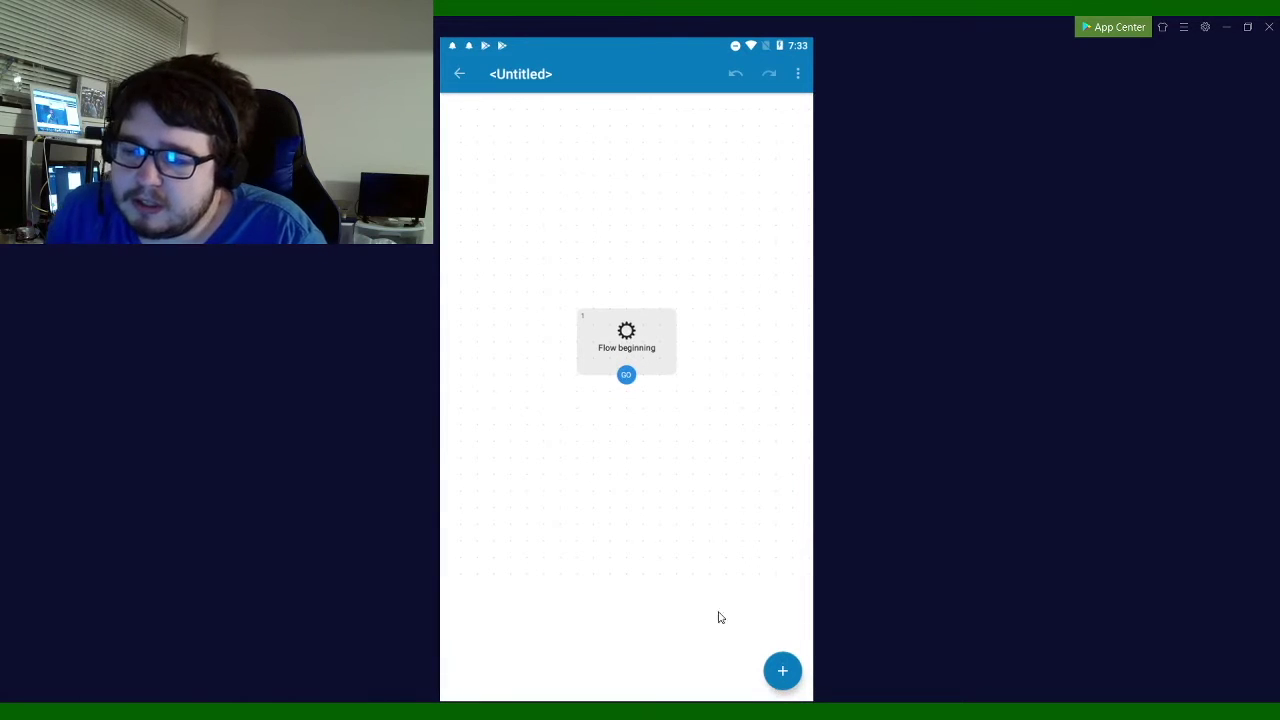
click(626, 311)
drag(626, 311, 592, 611)
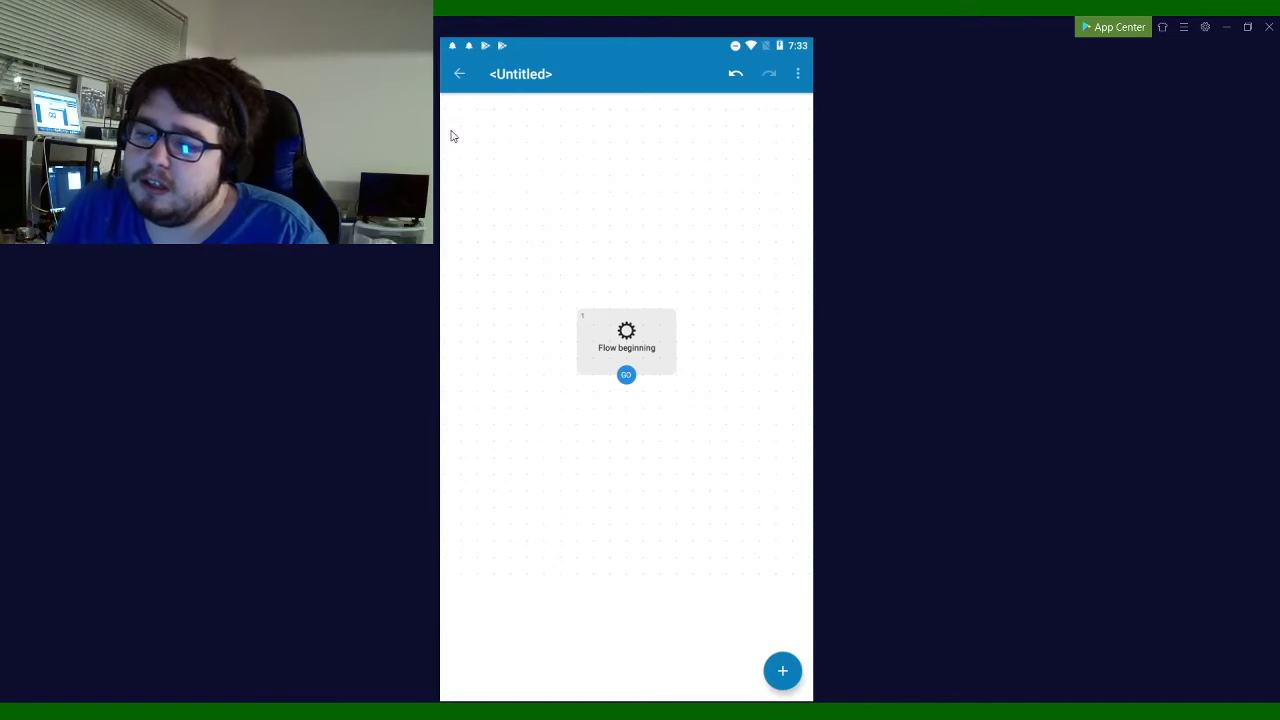
- Look at the untitled flow's title and description settings without changing them, and reopen its flowchart for editing
click(459, 74)
click(491, 116)
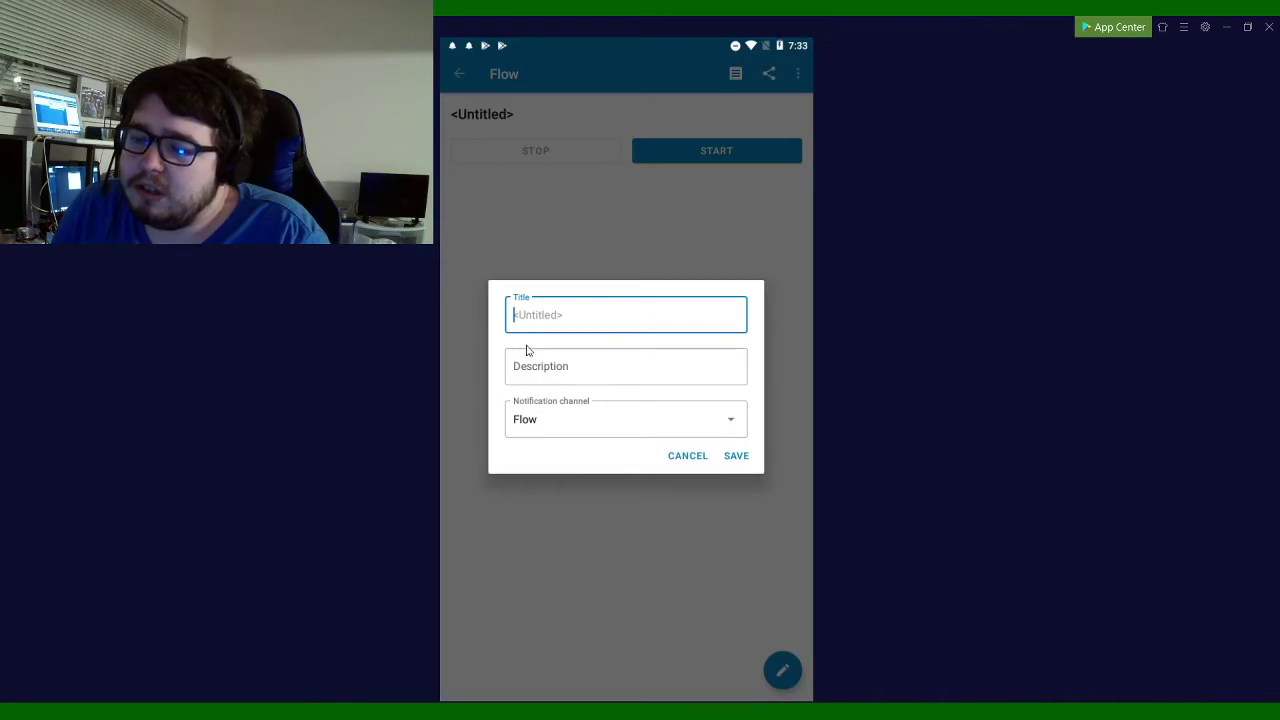
click(675, 455)
click(784, 673)
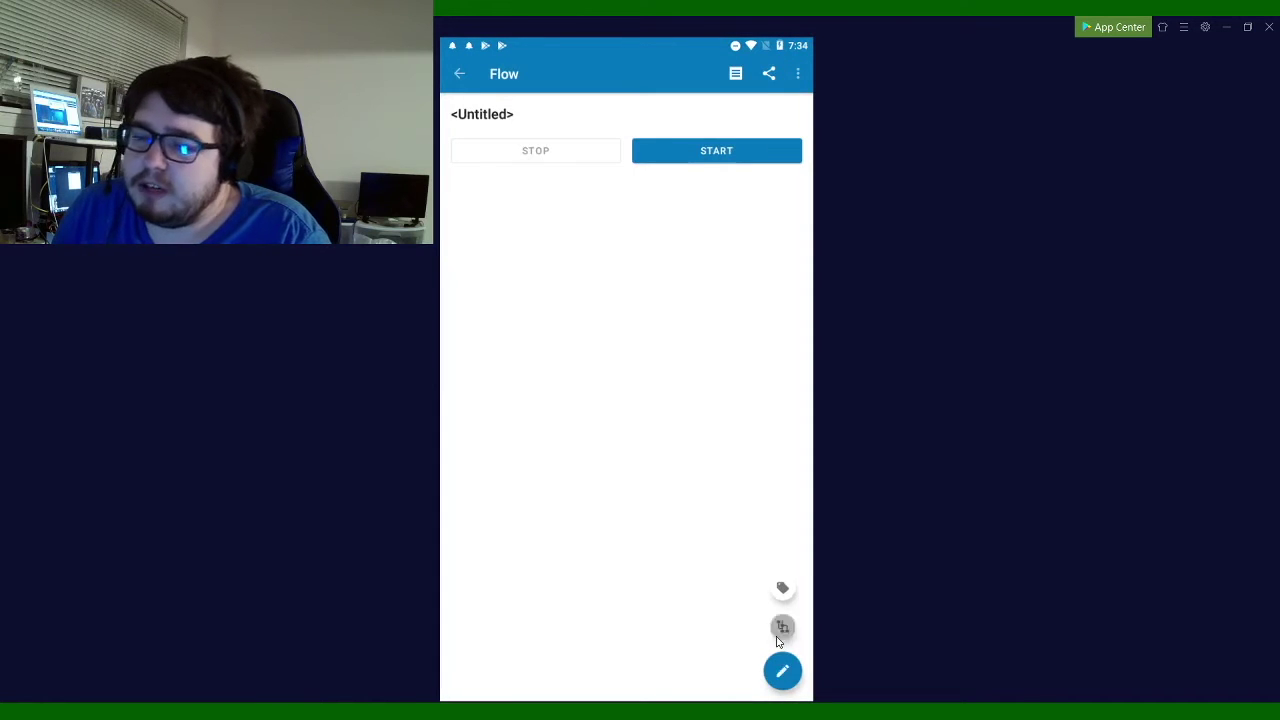
click(784, 628)
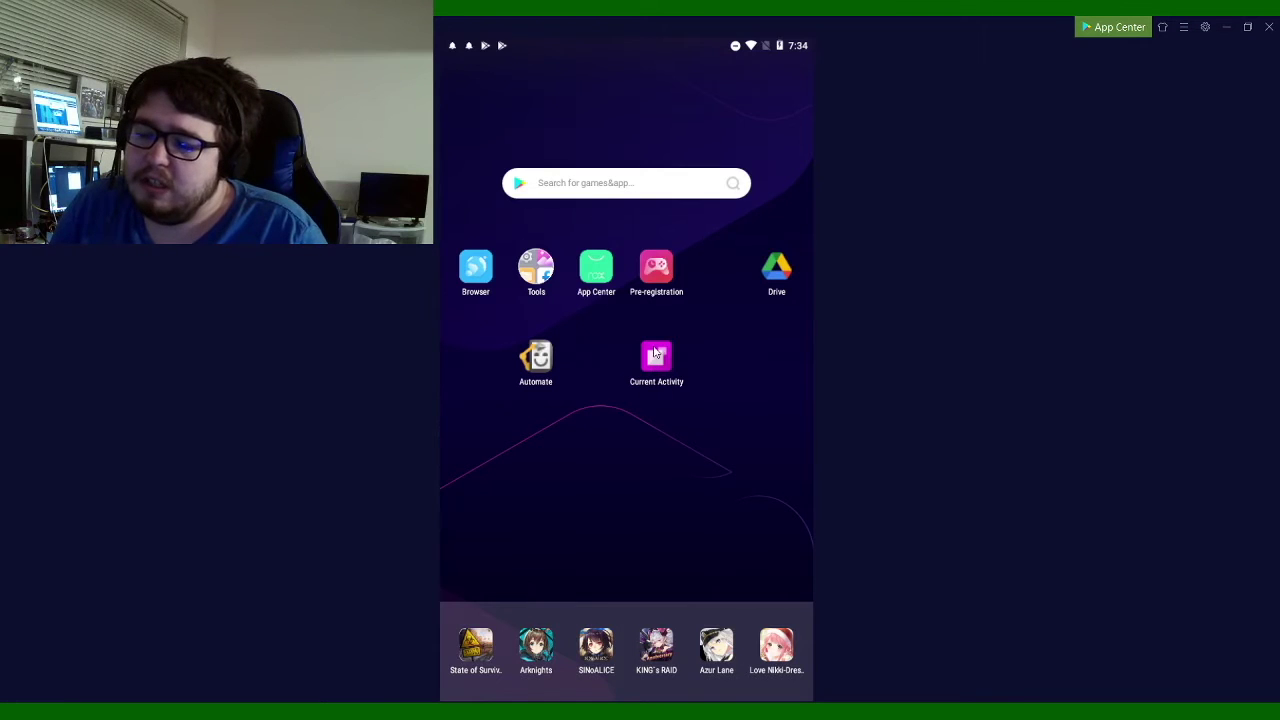
- Switch to the Current Activity app, show its floating window, and return to the untitled flow's flowchart in Automate
click(655, 353)
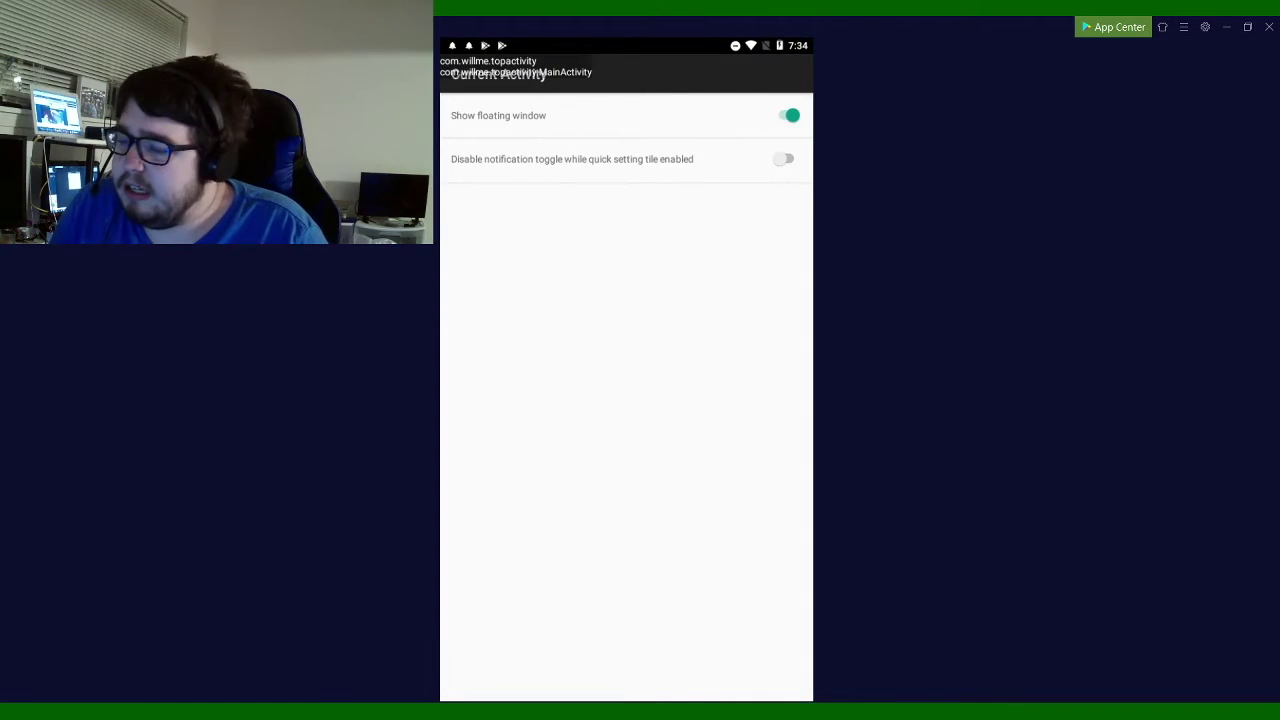
click(676, 337)
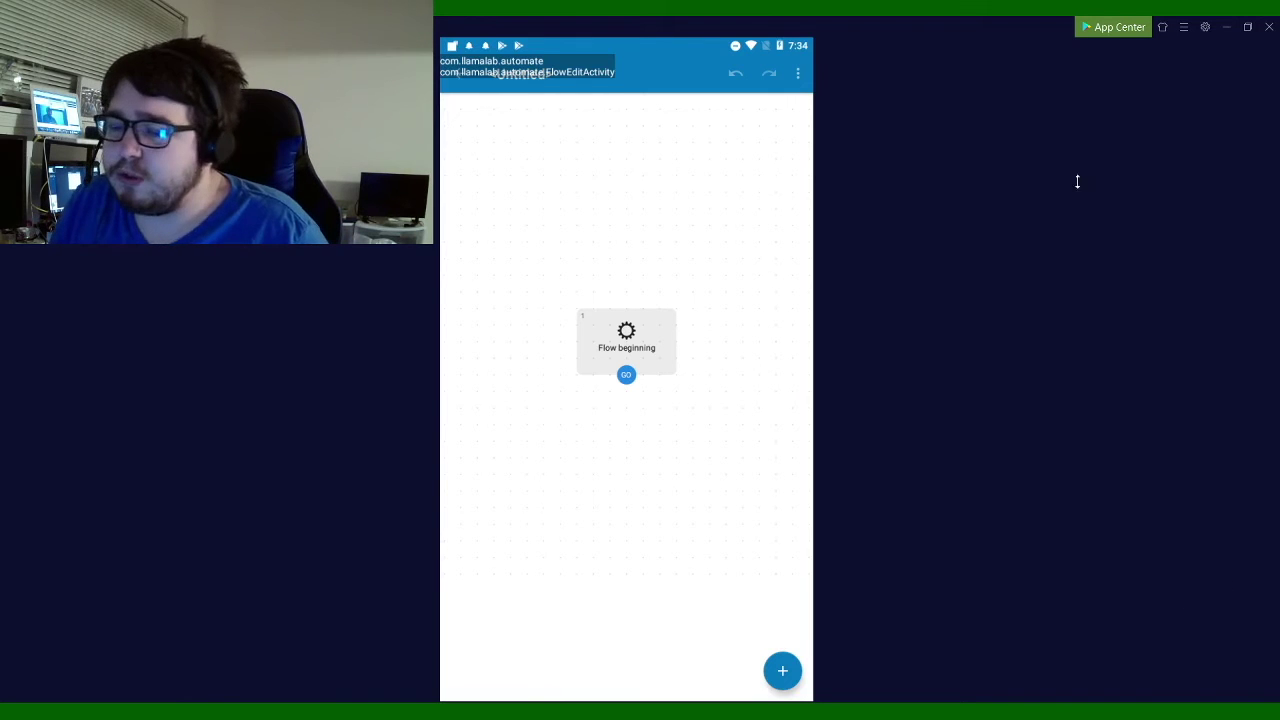
- Add an "App start" block from the Apps category to the flowchart
click(783, 672)
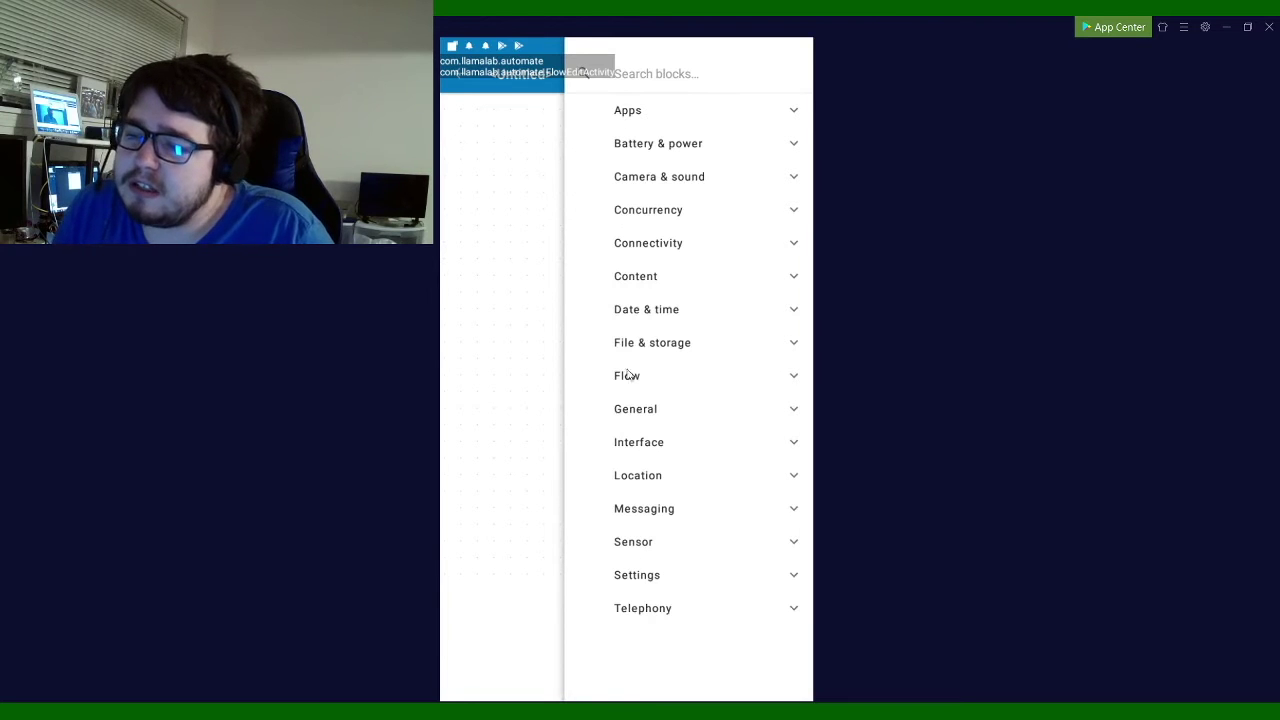
click(638, 115)
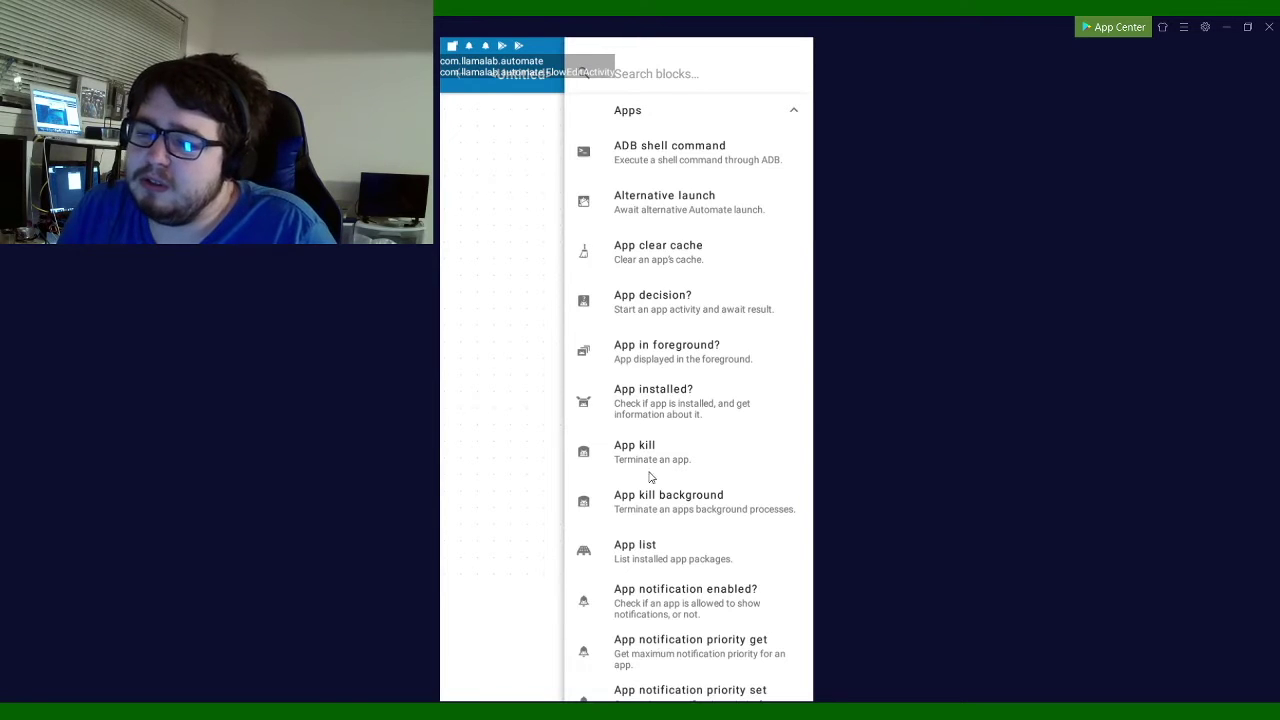
scroll(680, 490, down, 2)
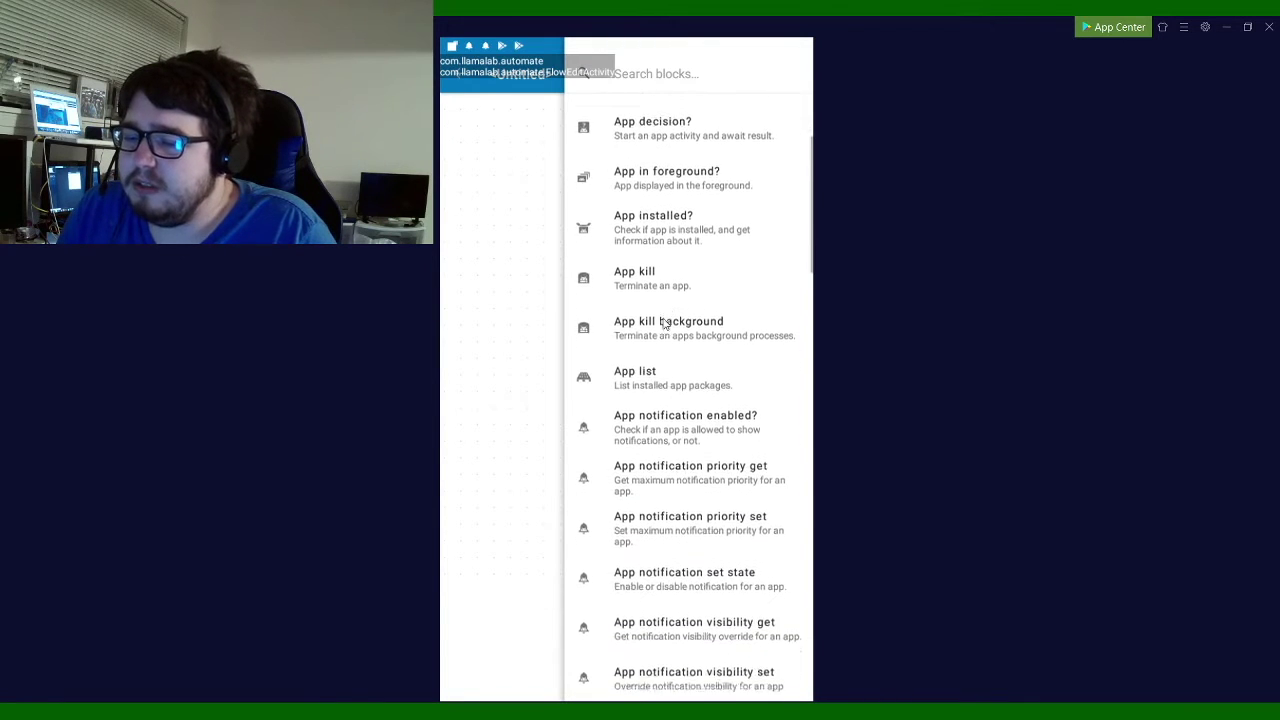
scroll(705, 460, down, 1)
scroll(720, 350, down, 1)
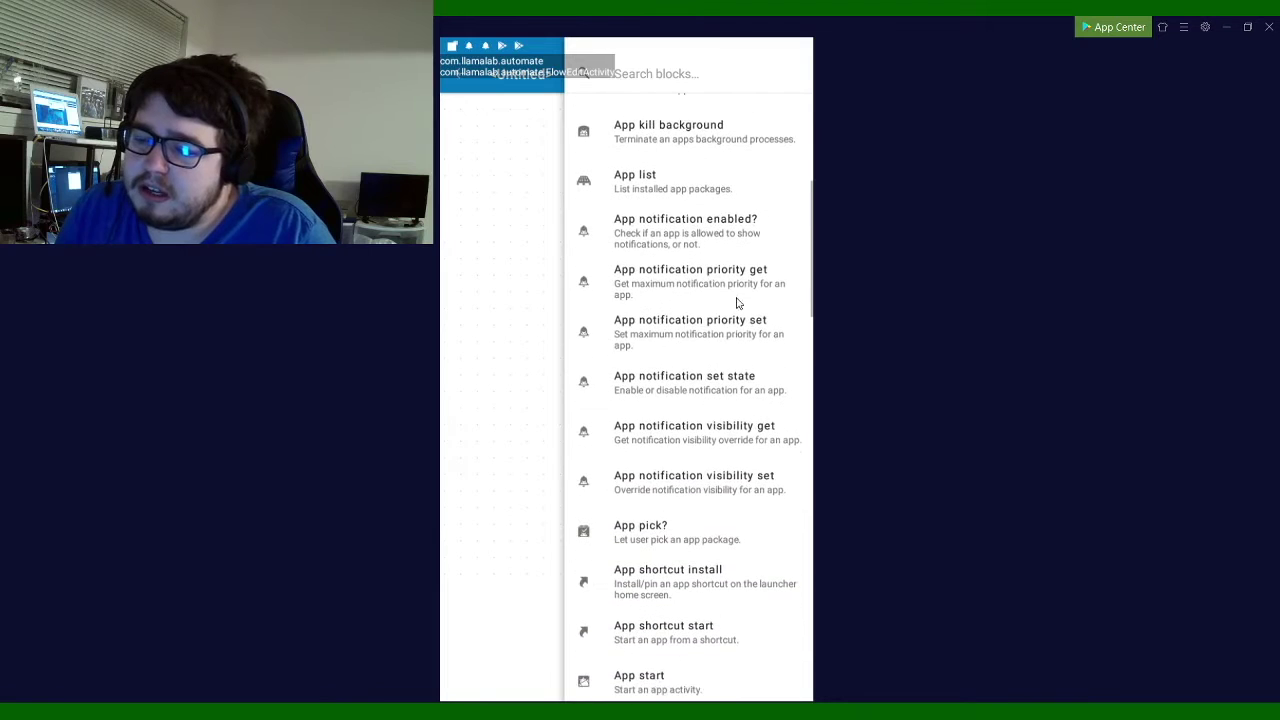
scroll(770, 420, down, 2)
click(725, 490)
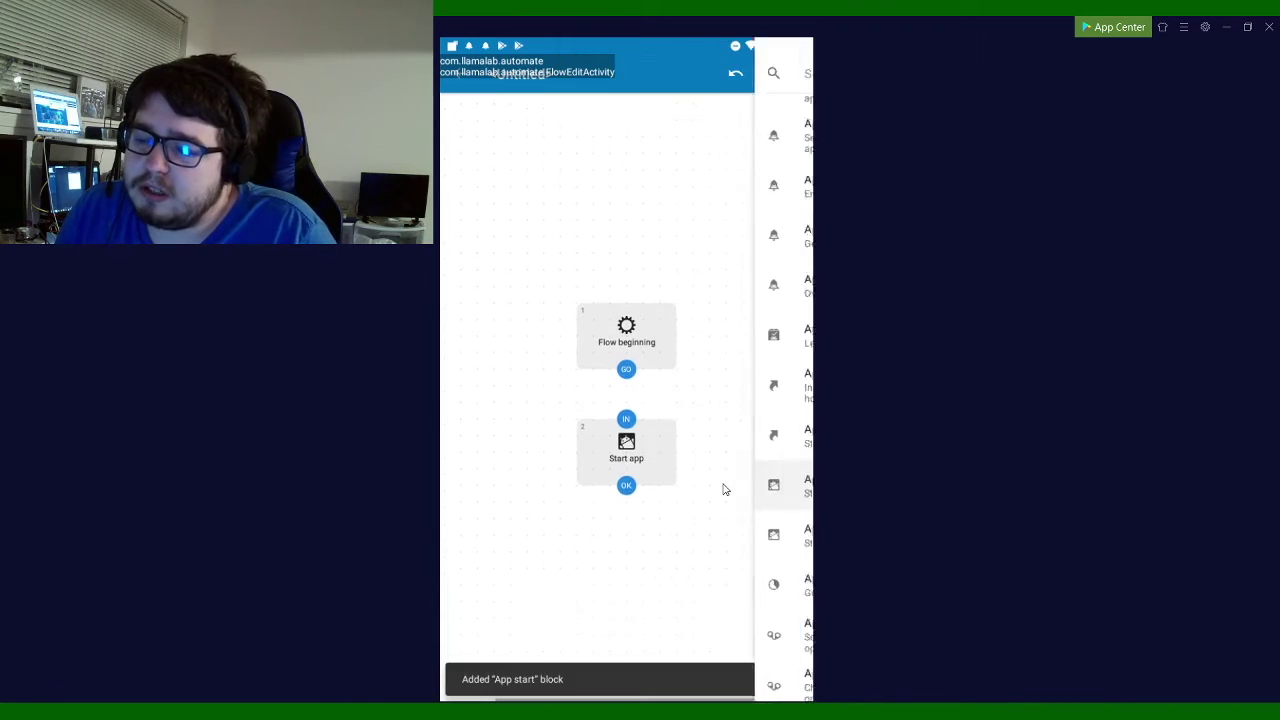
- Edit the new App start block and set its Package to Settings (com.android.settings)
click(674, 471)
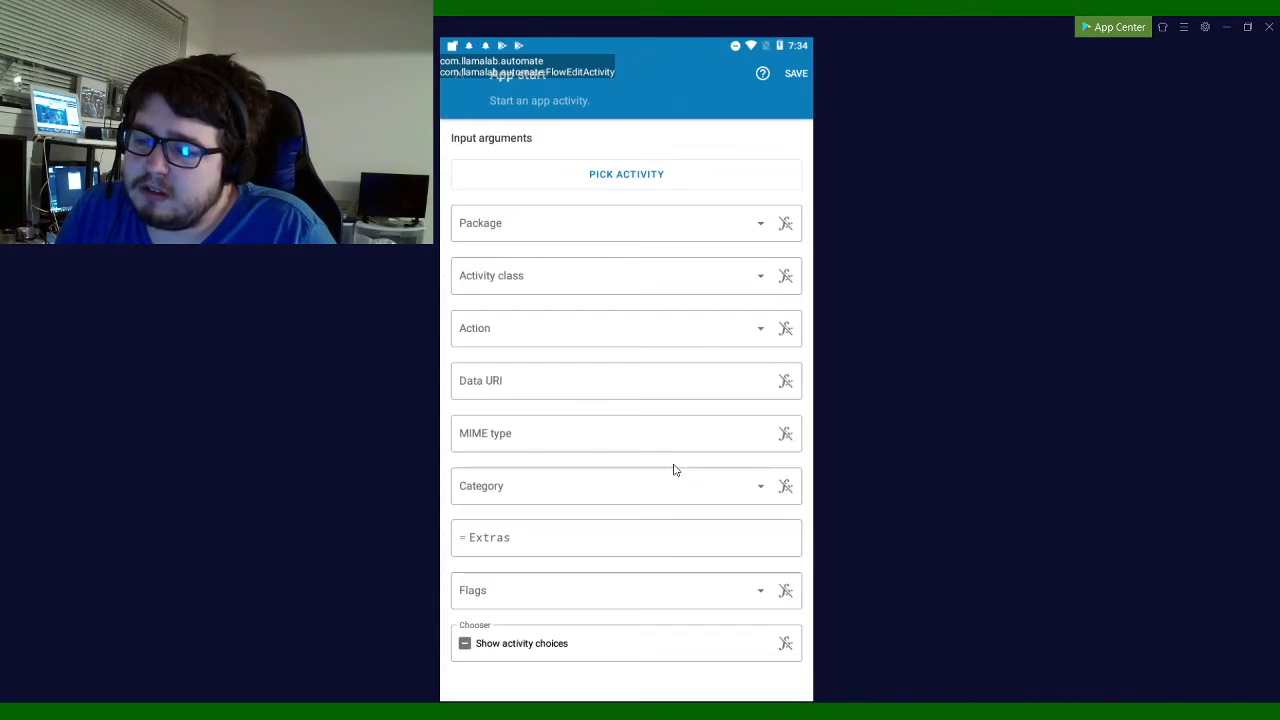
click(562, 236)
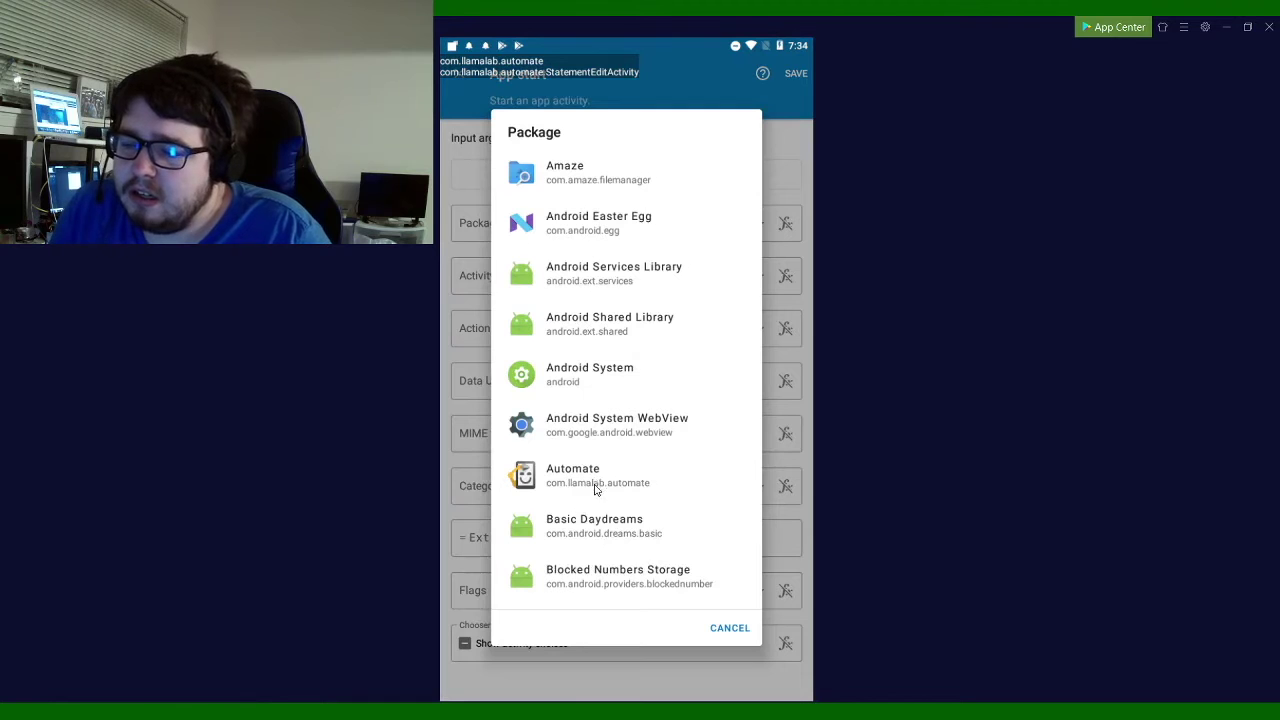
scroll(600, 480, down, 5)
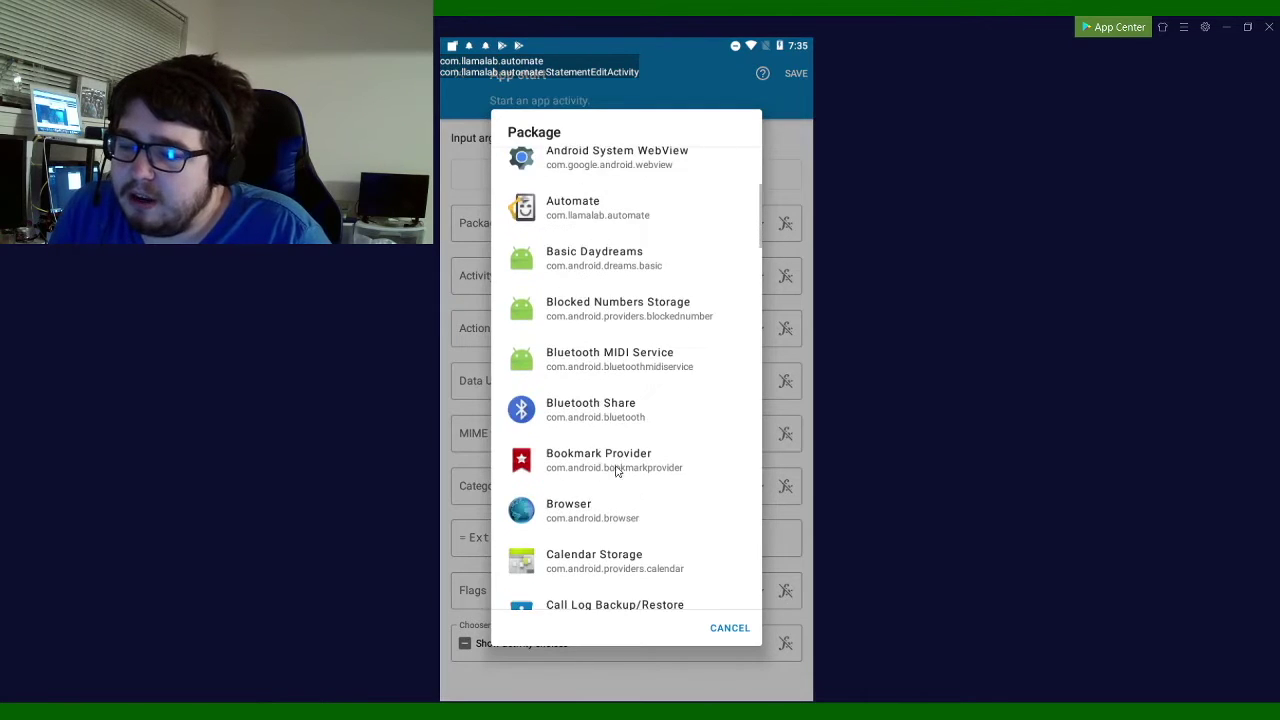
scroll(617, 470, down, 9)
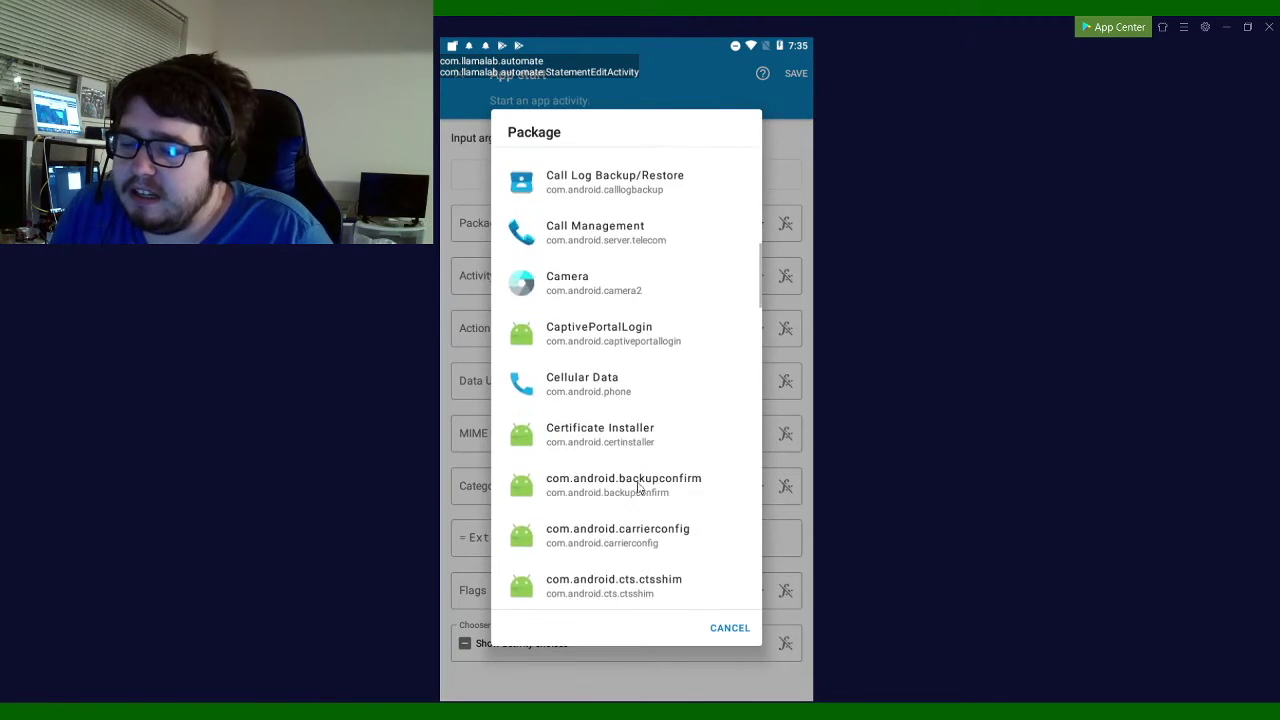
scroll(638, 487, down, 8)
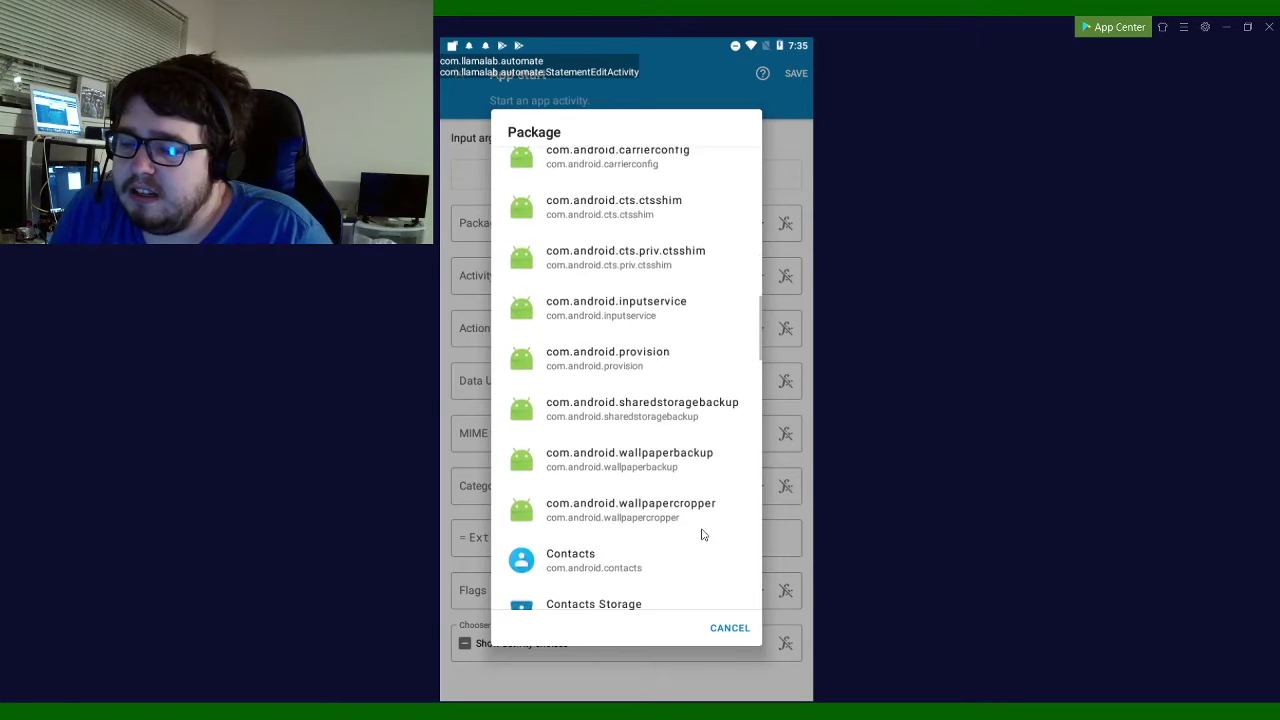
scroll(702, 535, down, 11)
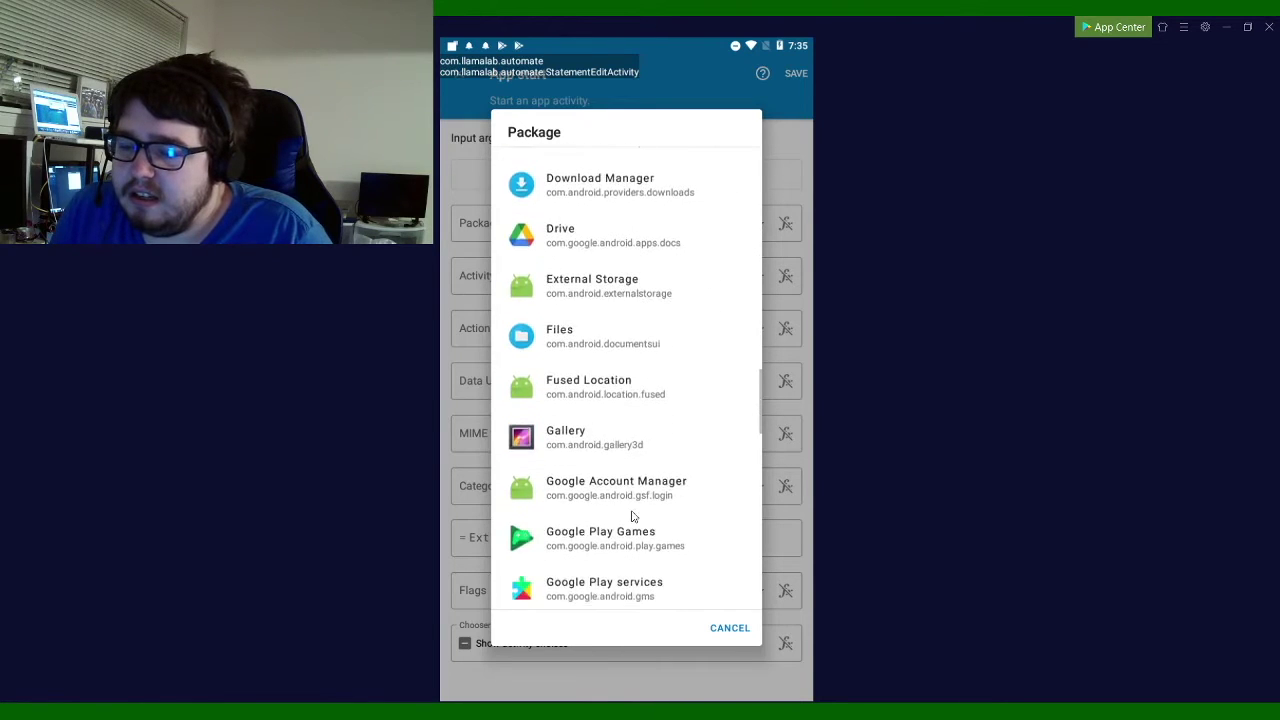
scroll(632, 516, down, 9)
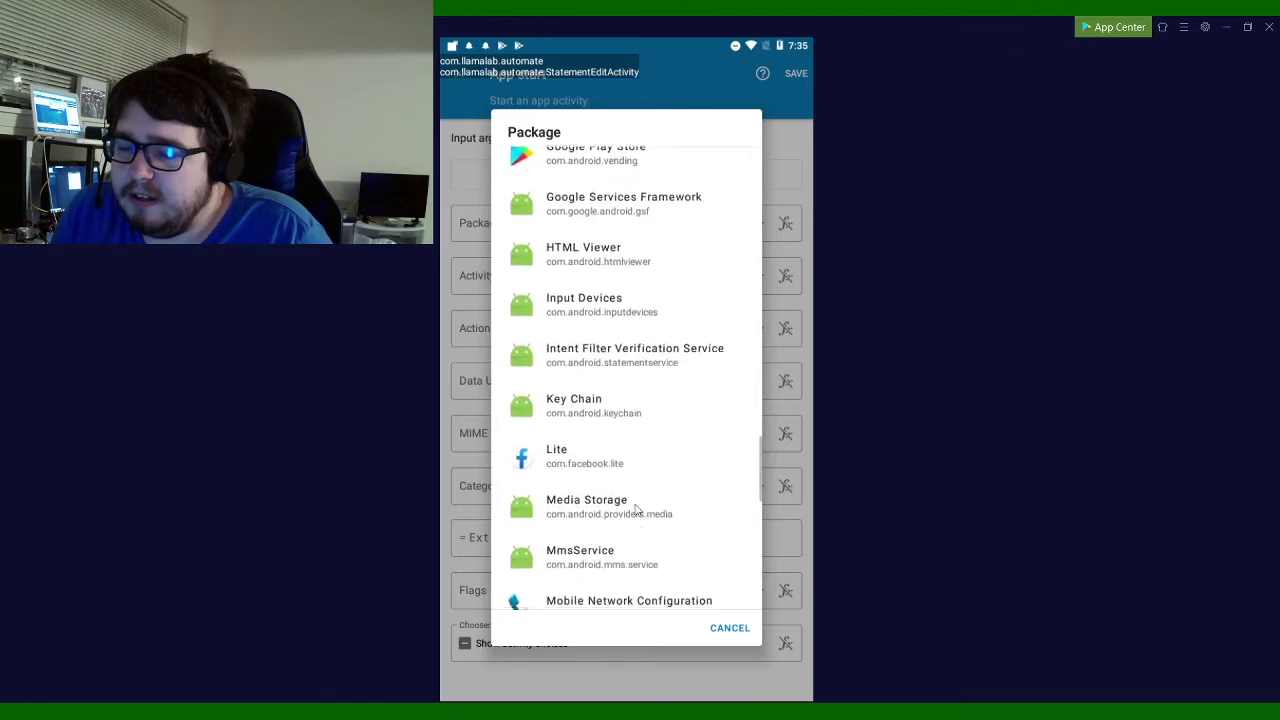
scroll(635, 510, down, 14)
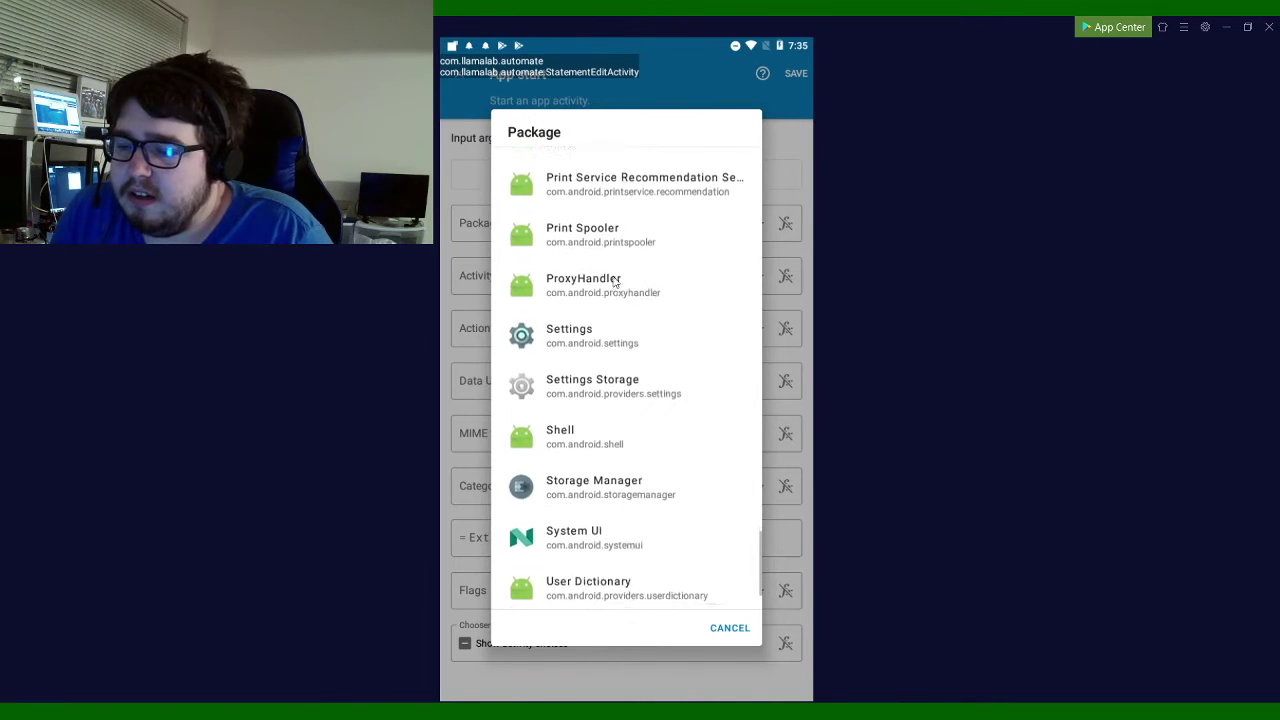
scroll(616, 283, down, 2)
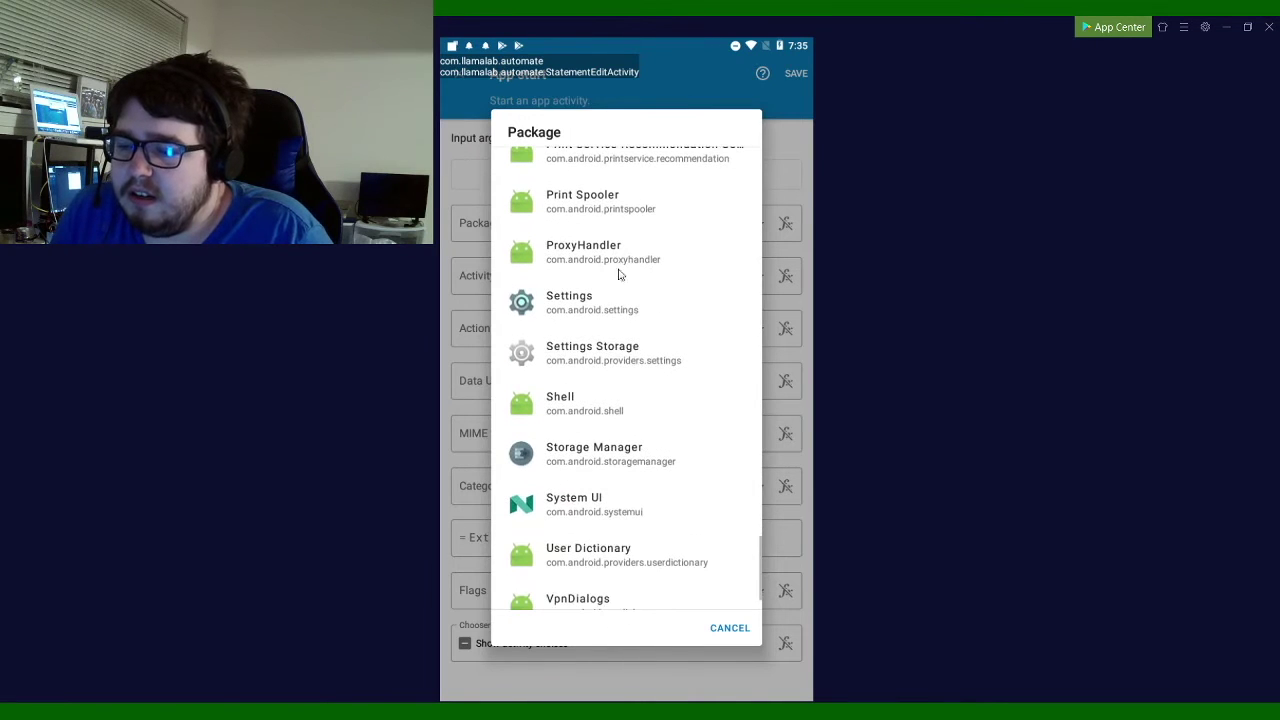
click(590, 314)
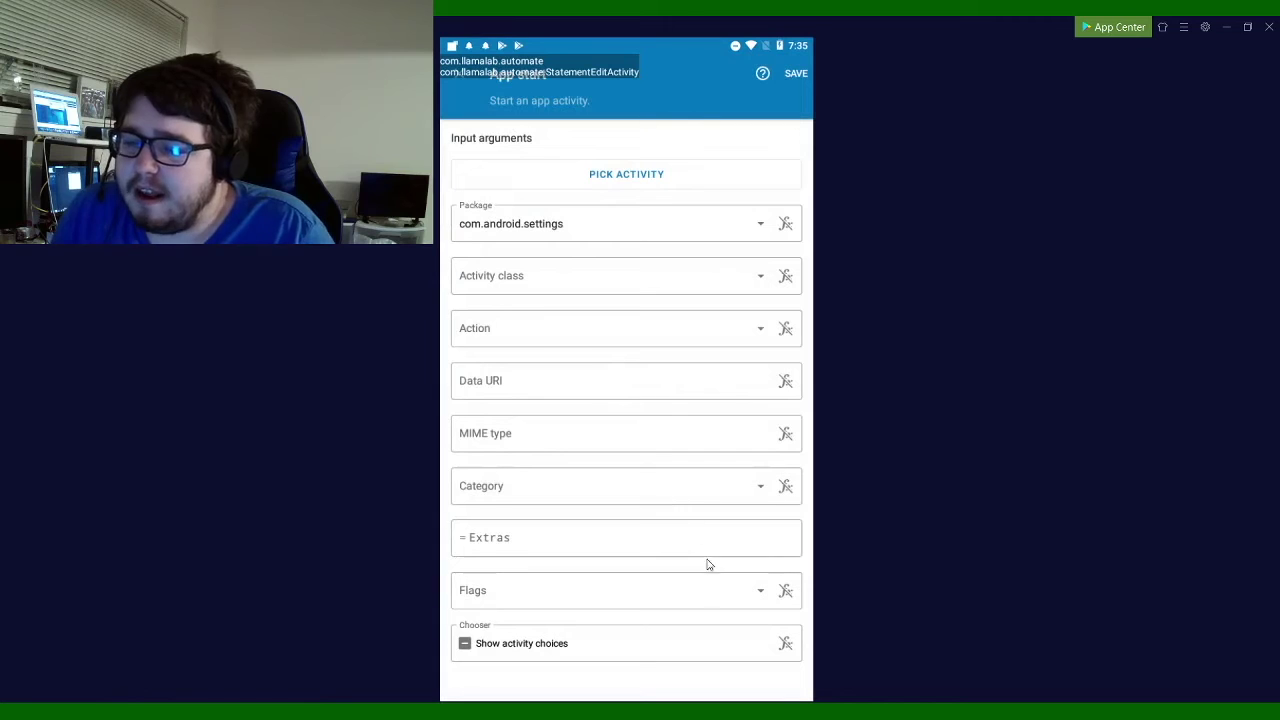
- Save the App start block and connect its IN point to the Flow beginning block's GO point
click(795, 74)
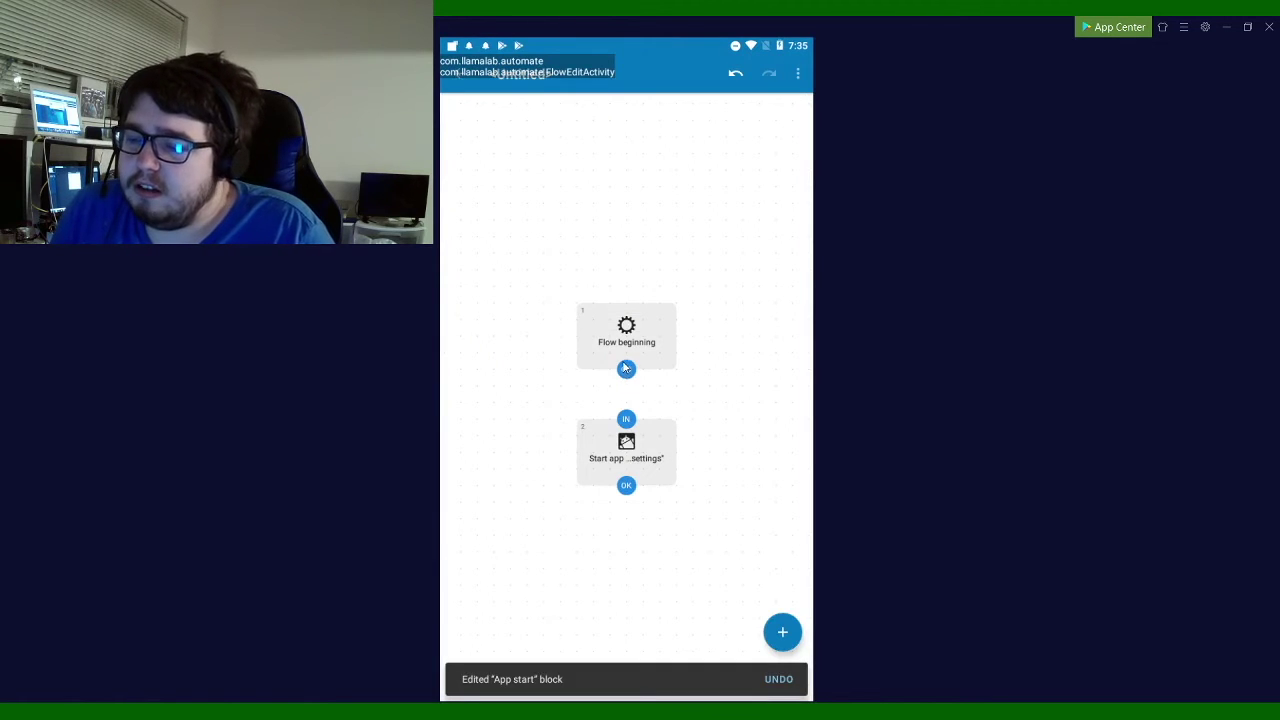
drag(636, 418, 626, 369)
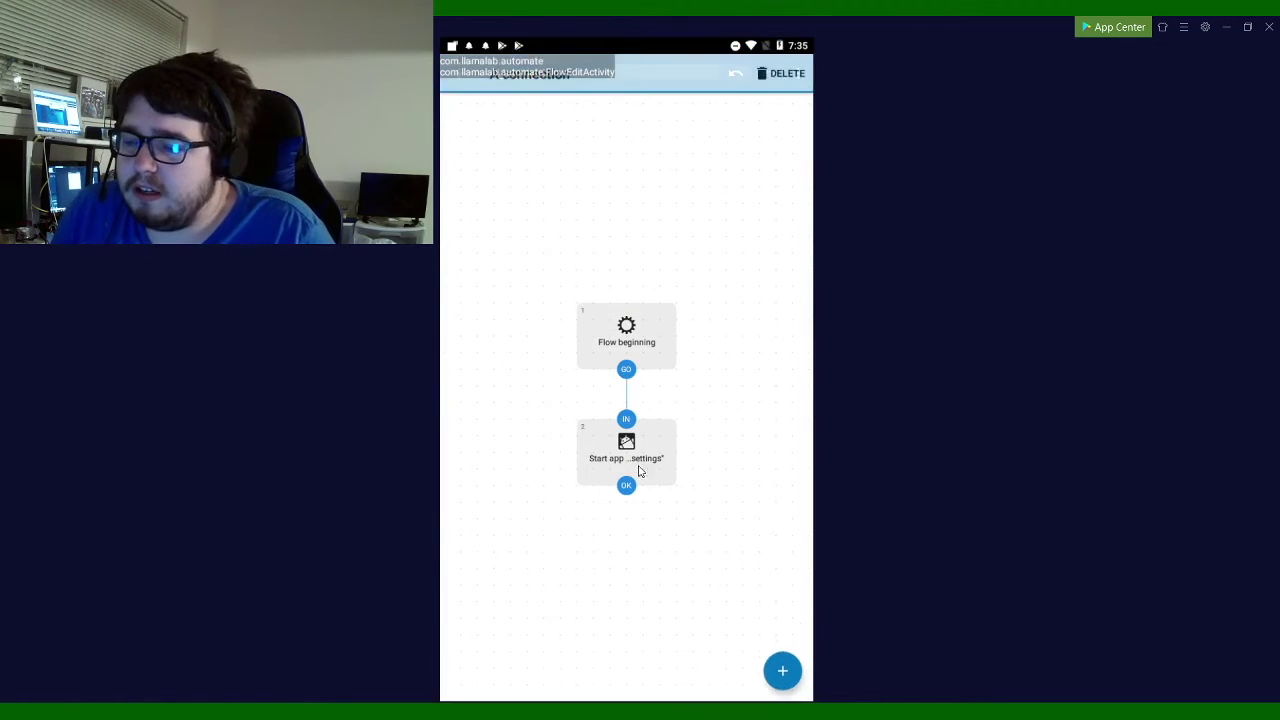
- Run the untitled flow as a test from its details page, and return from the Settings app to Automate
click(465, 77)
click(677, 159)
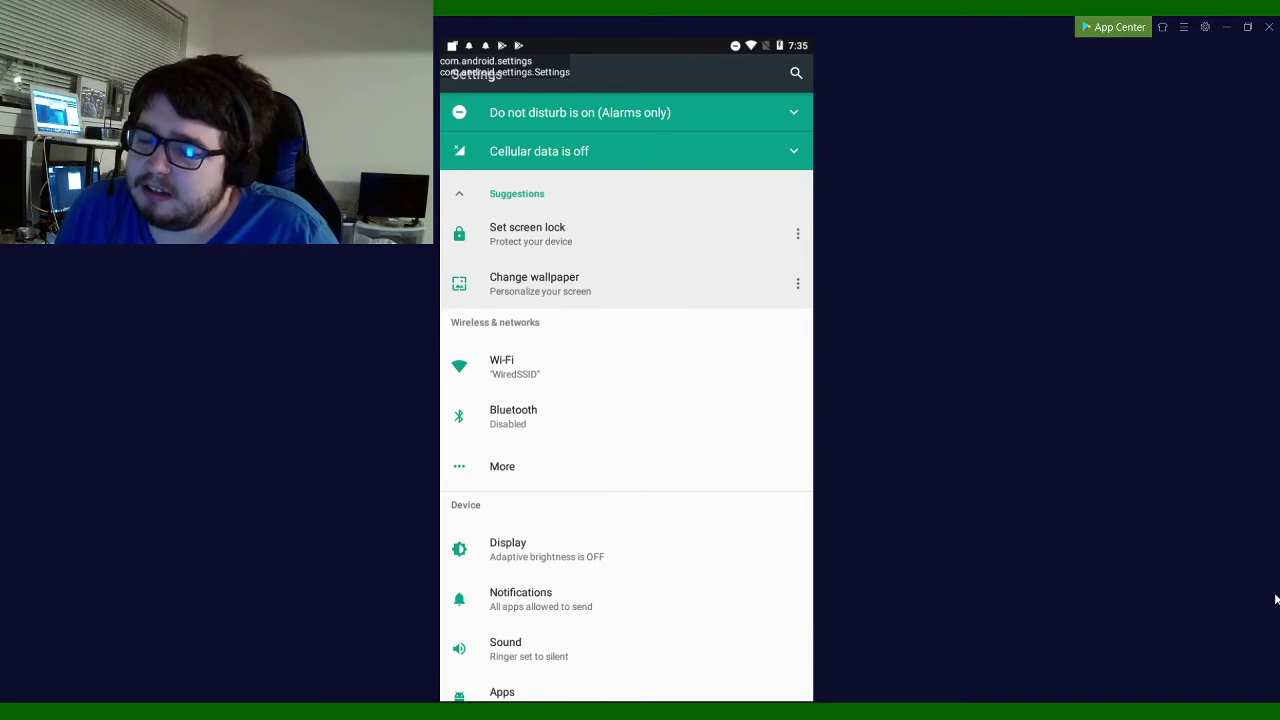
key(Escape)
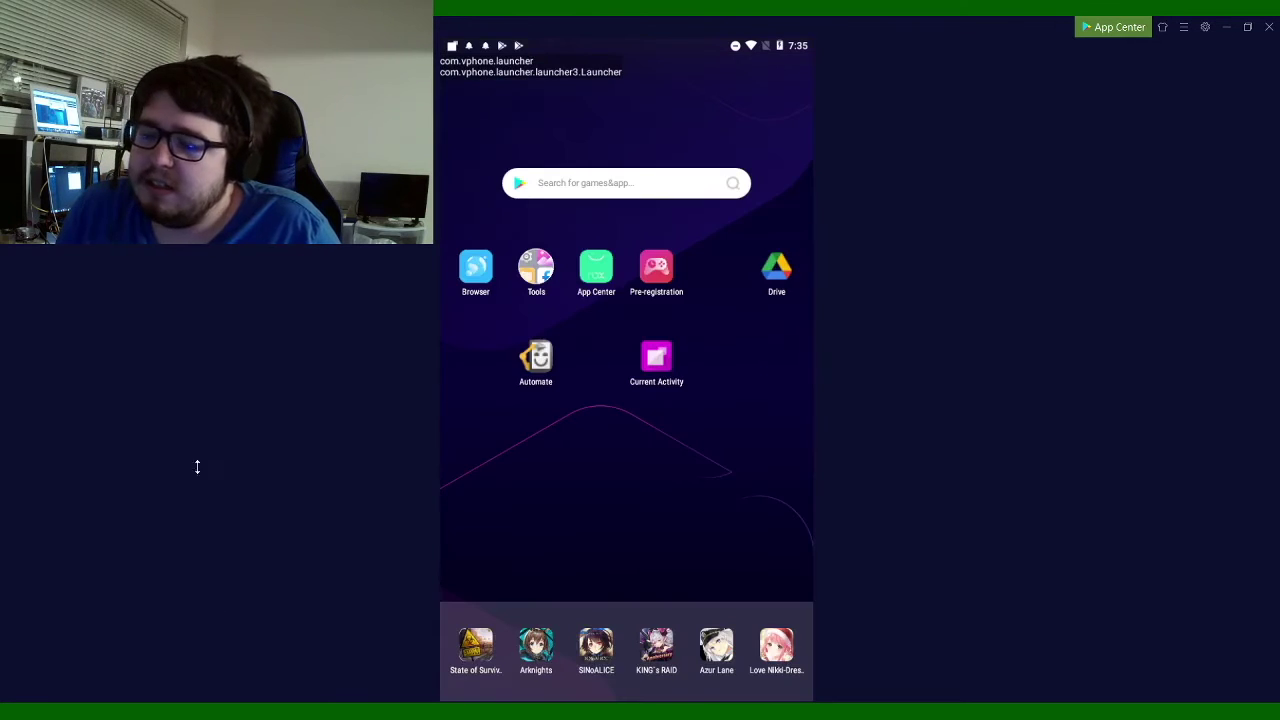
click(535, 358)
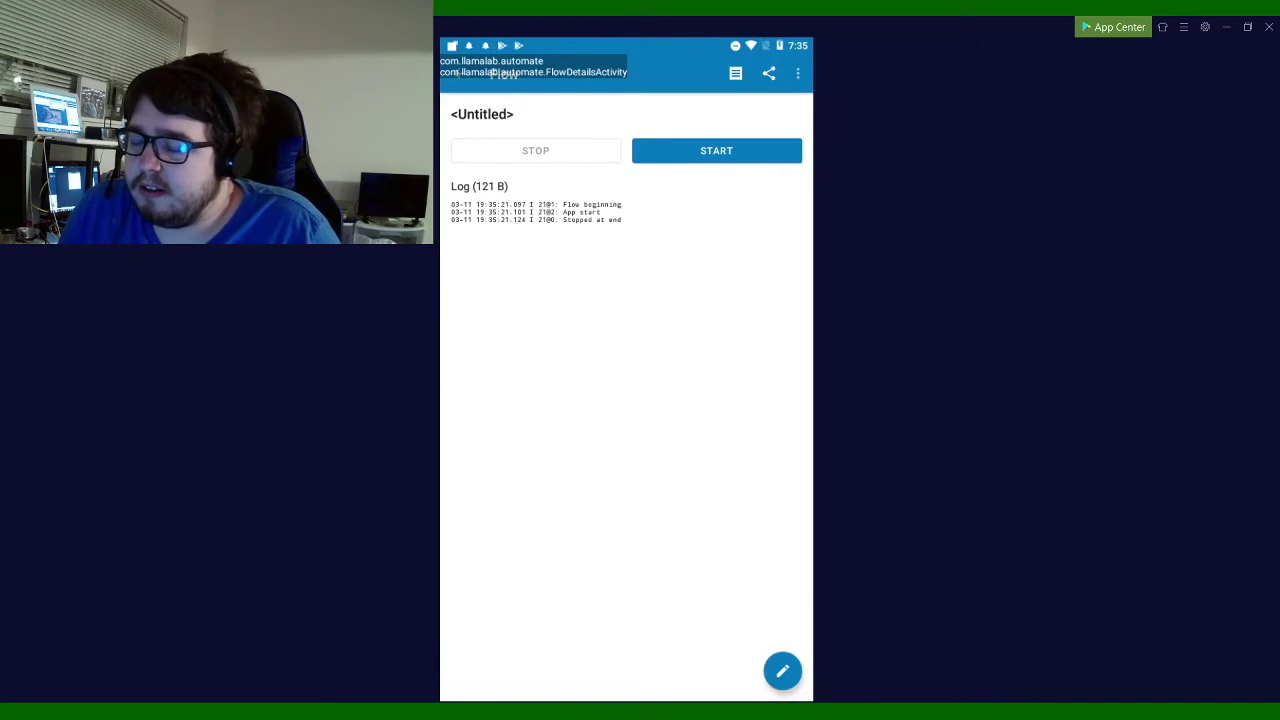
- Reopen the untitled flow's flowchart, search the blocks for "inter", and add the Interact block
click(783, 672)
click(783, 628)
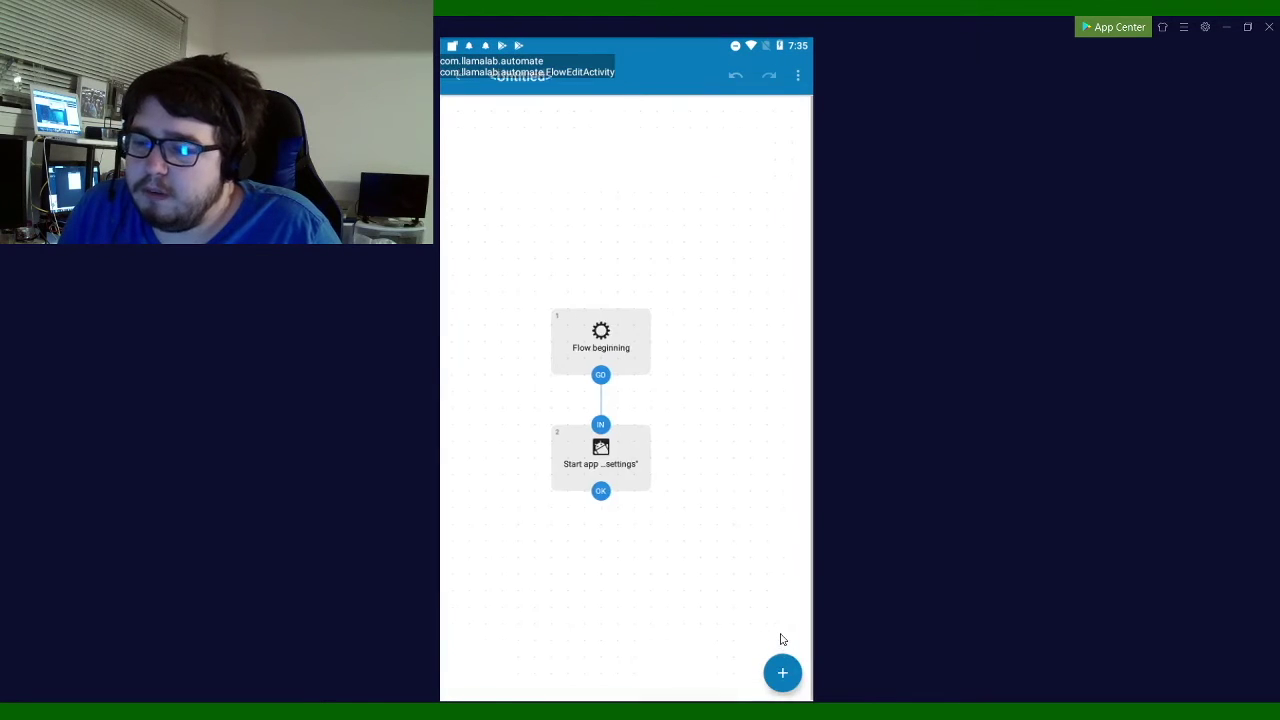
click(783, 671)
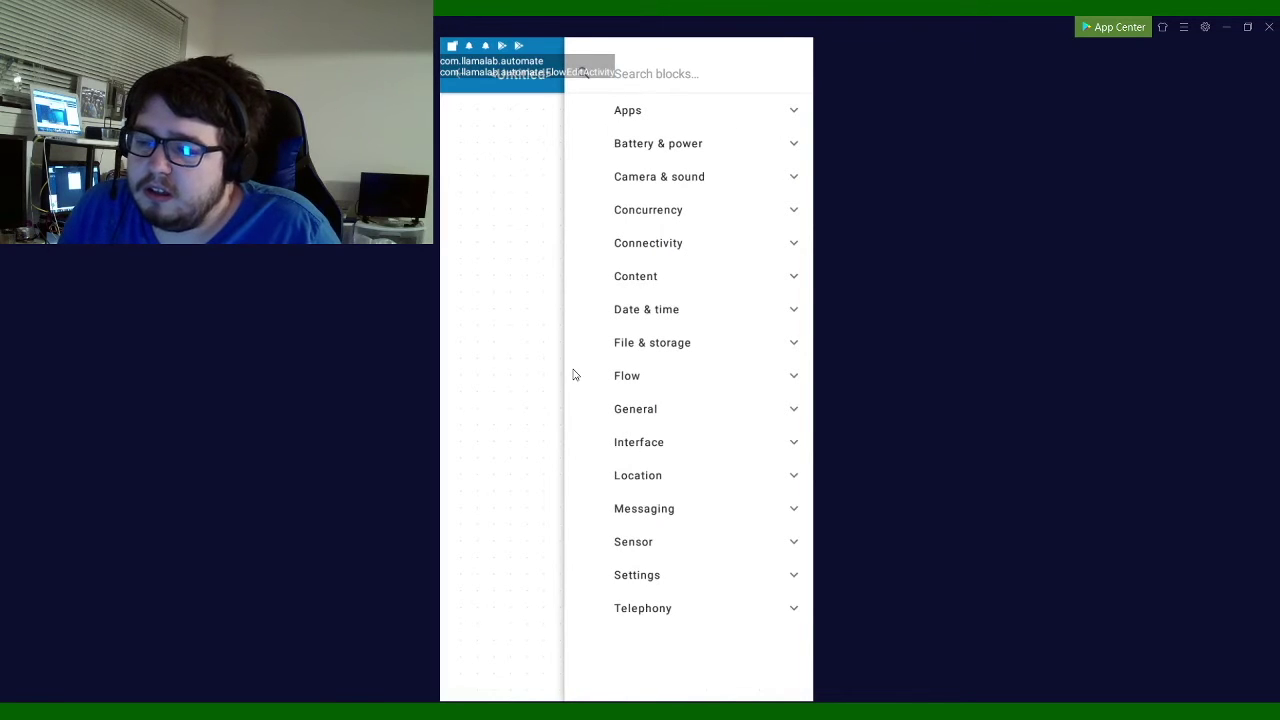
text(n)
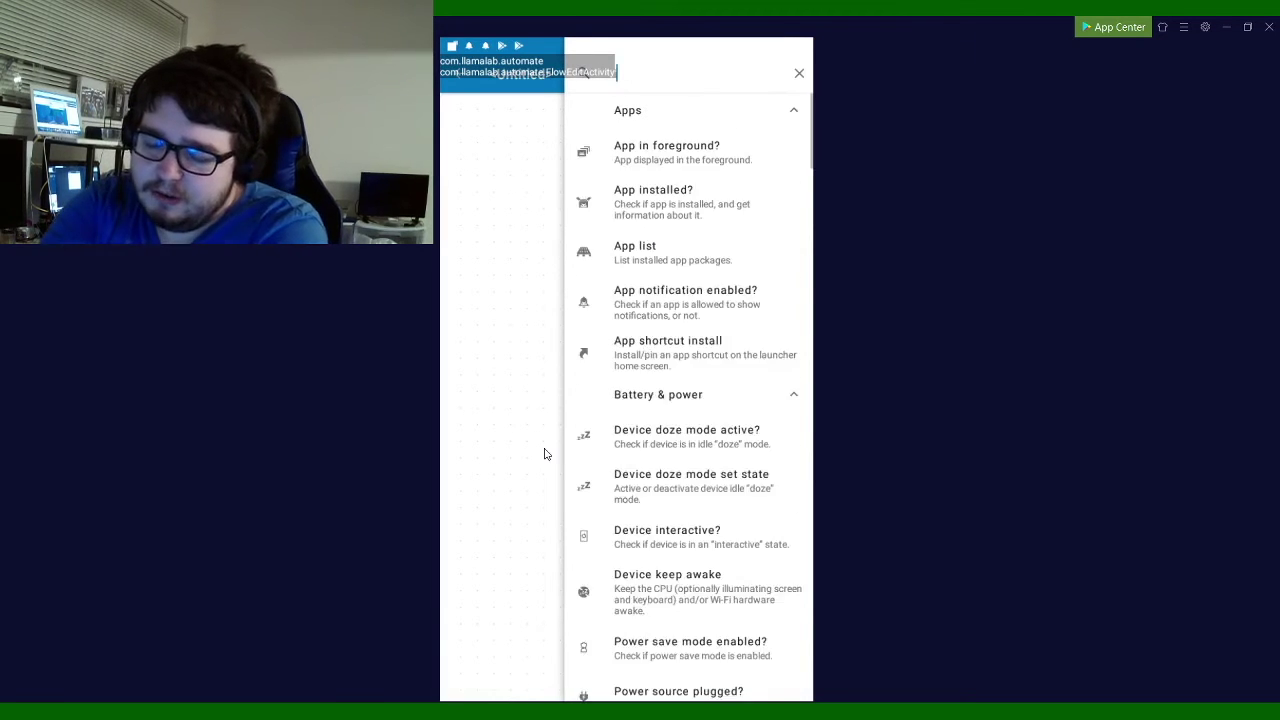
text(ter)
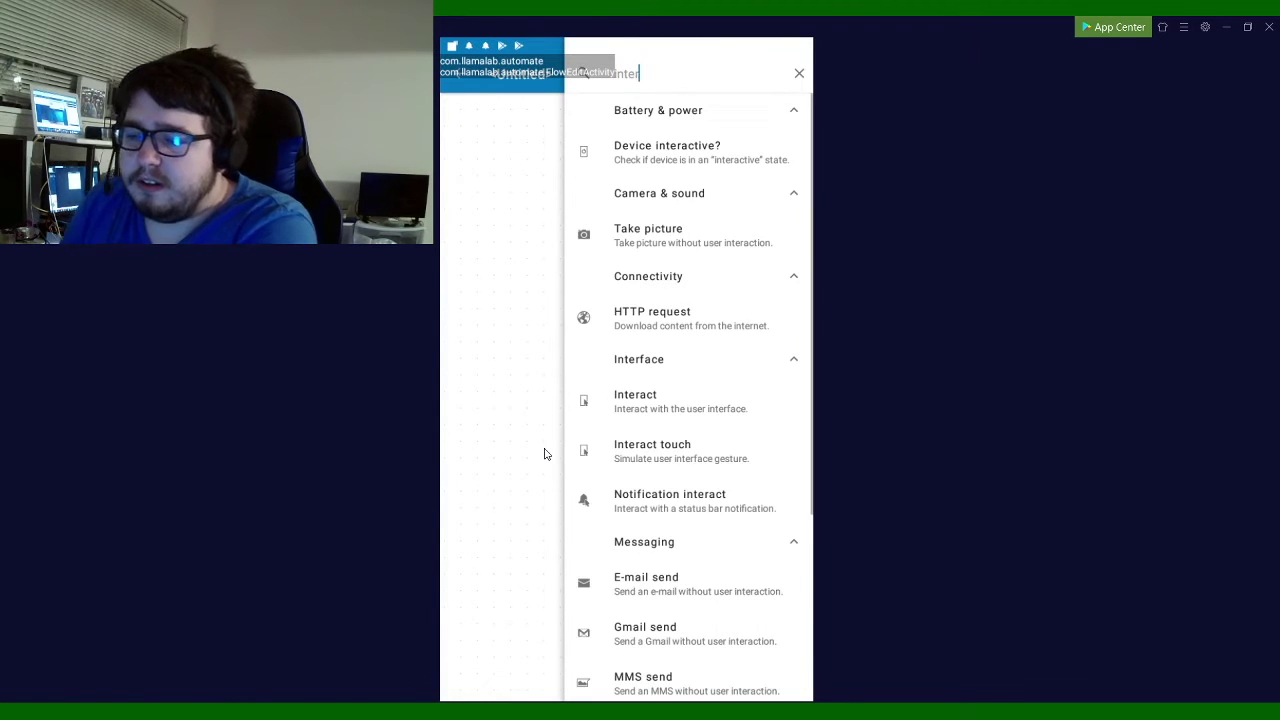
click(745, 407)
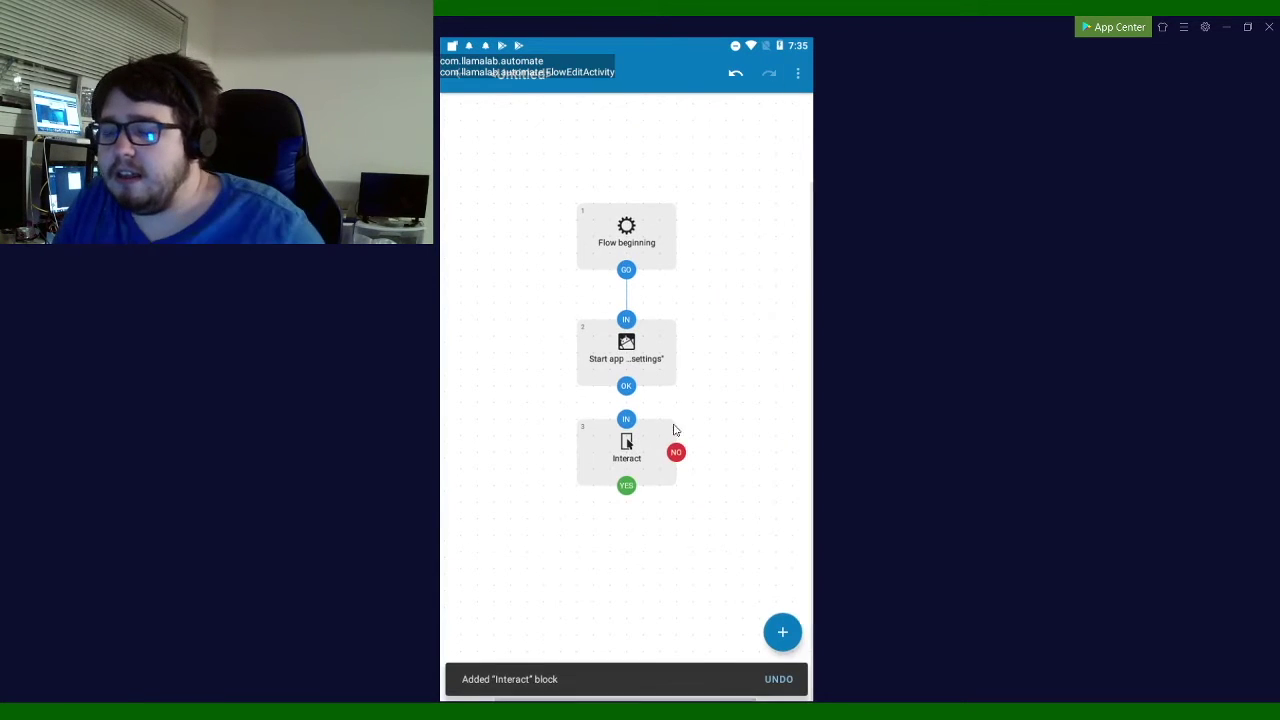
- Edit the Interact block and record interactions that open Settings from the launcher's Tools folder and enter its Apps page
click(657, 450)
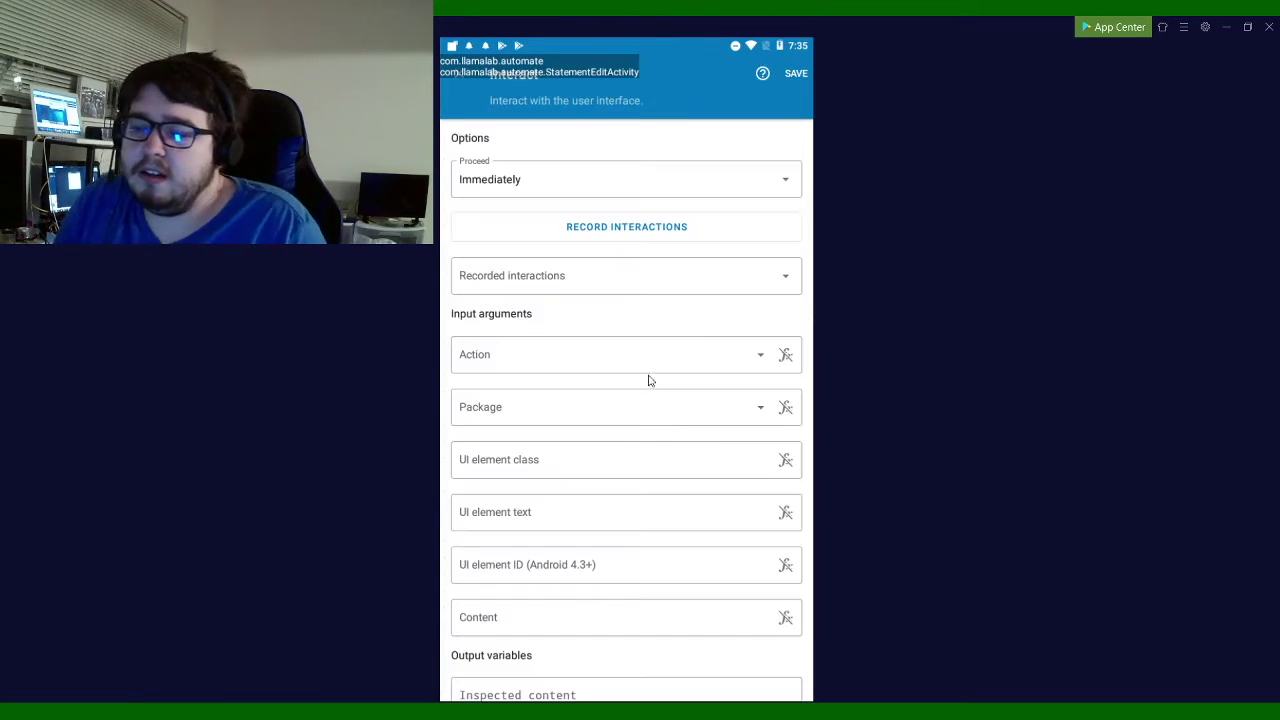
click(590, 230)
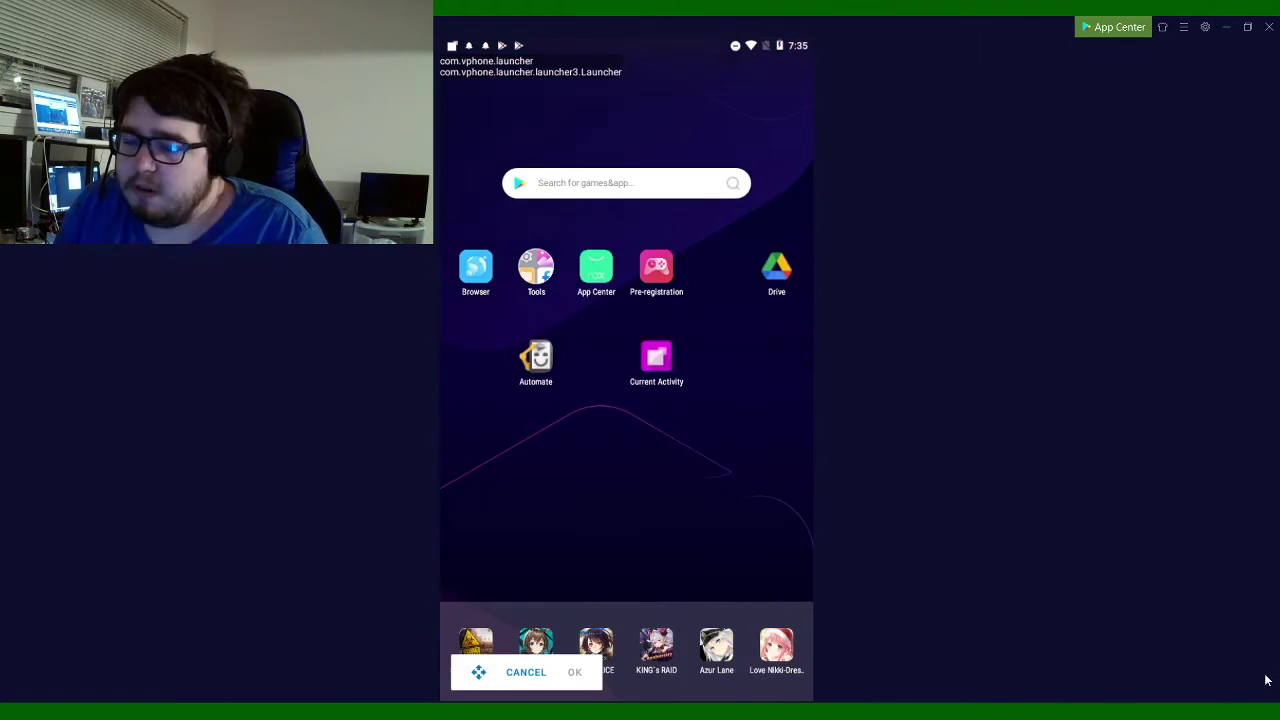
click(537, 278)
click(487, 245)
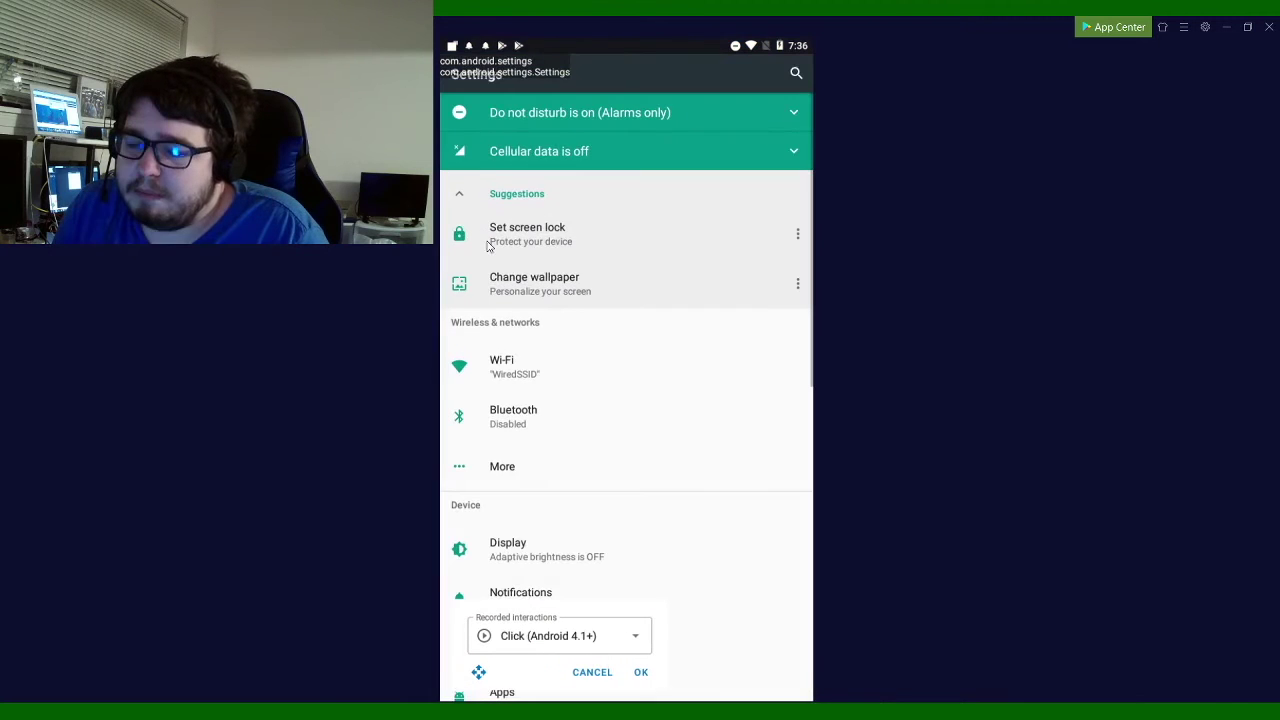
drag(463, 674, 465, 562)
click(499, 694)
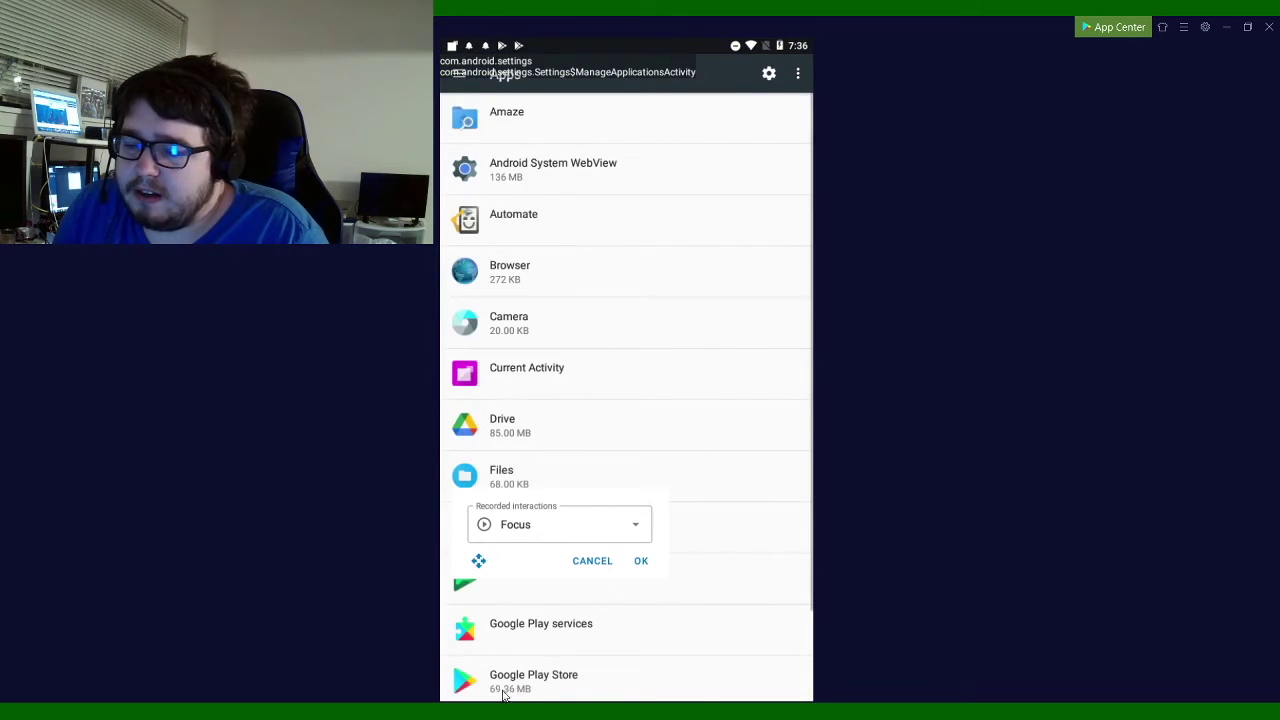
click(641, 560)
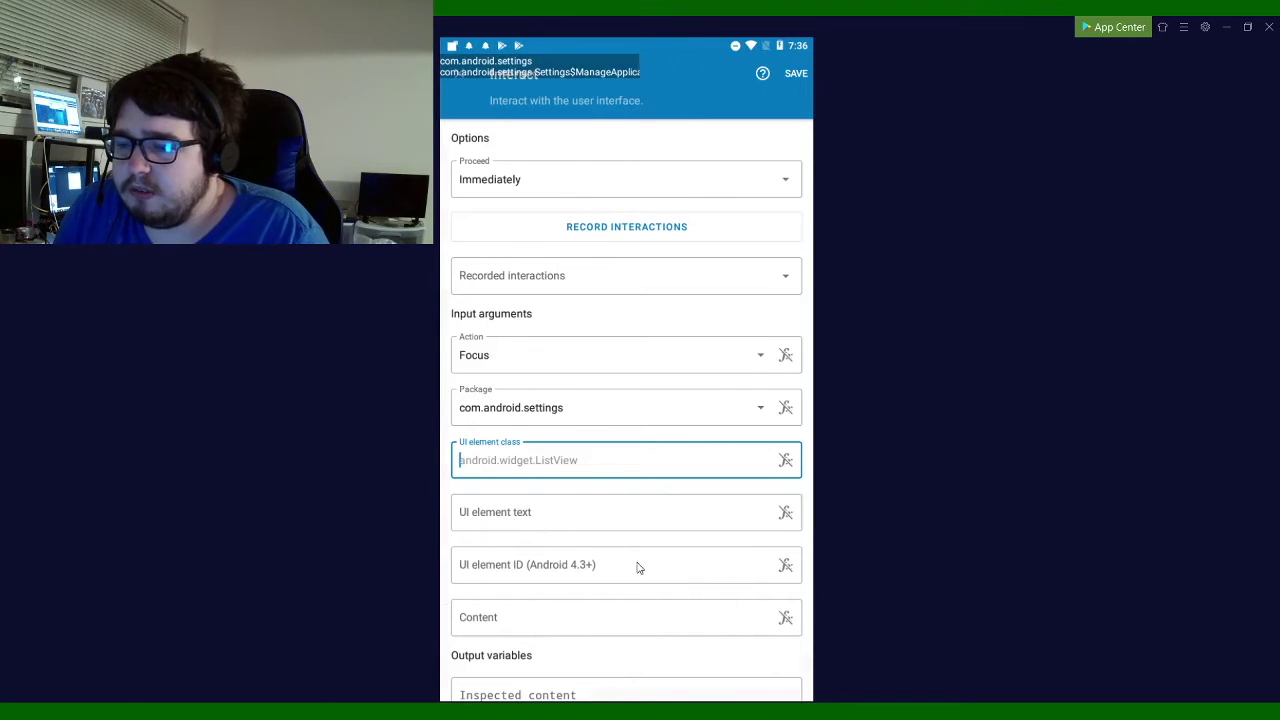
- Load the recorded com.android.settings Click, "Advanced" TextView Focus and ListView Focus interactions one after another to compare their arguments
click(588, 280)
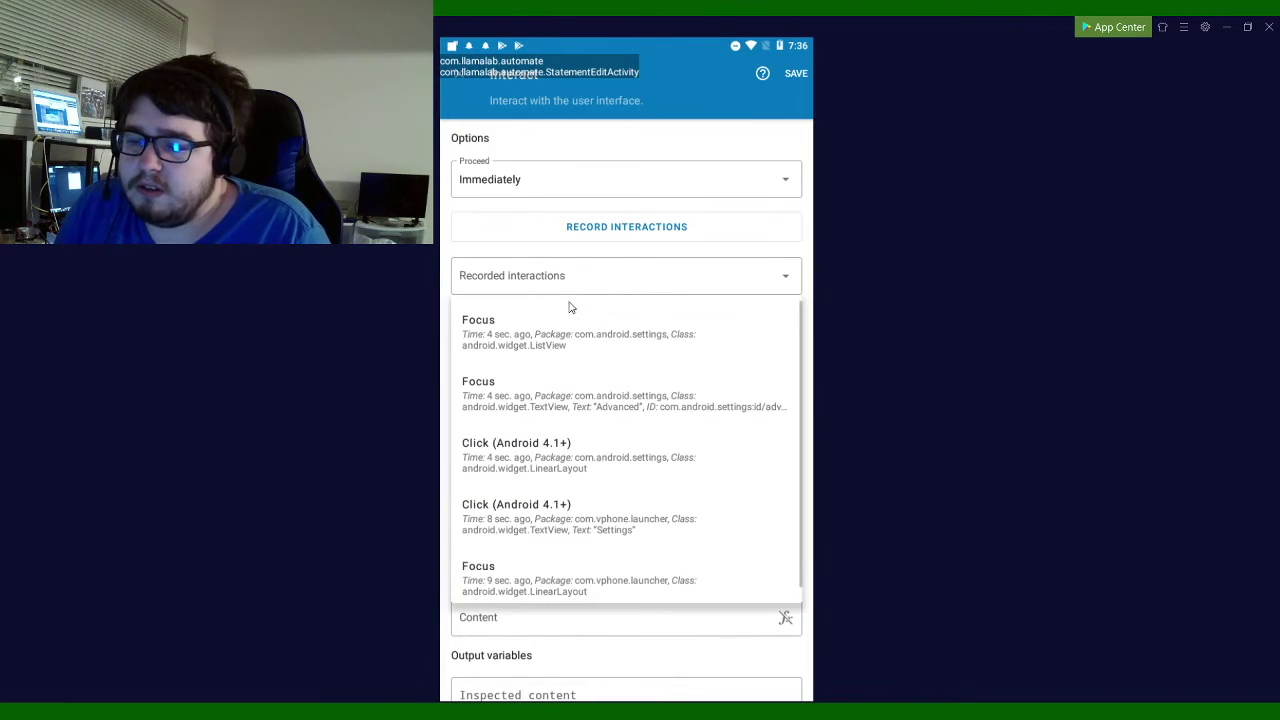
click(568, 456)
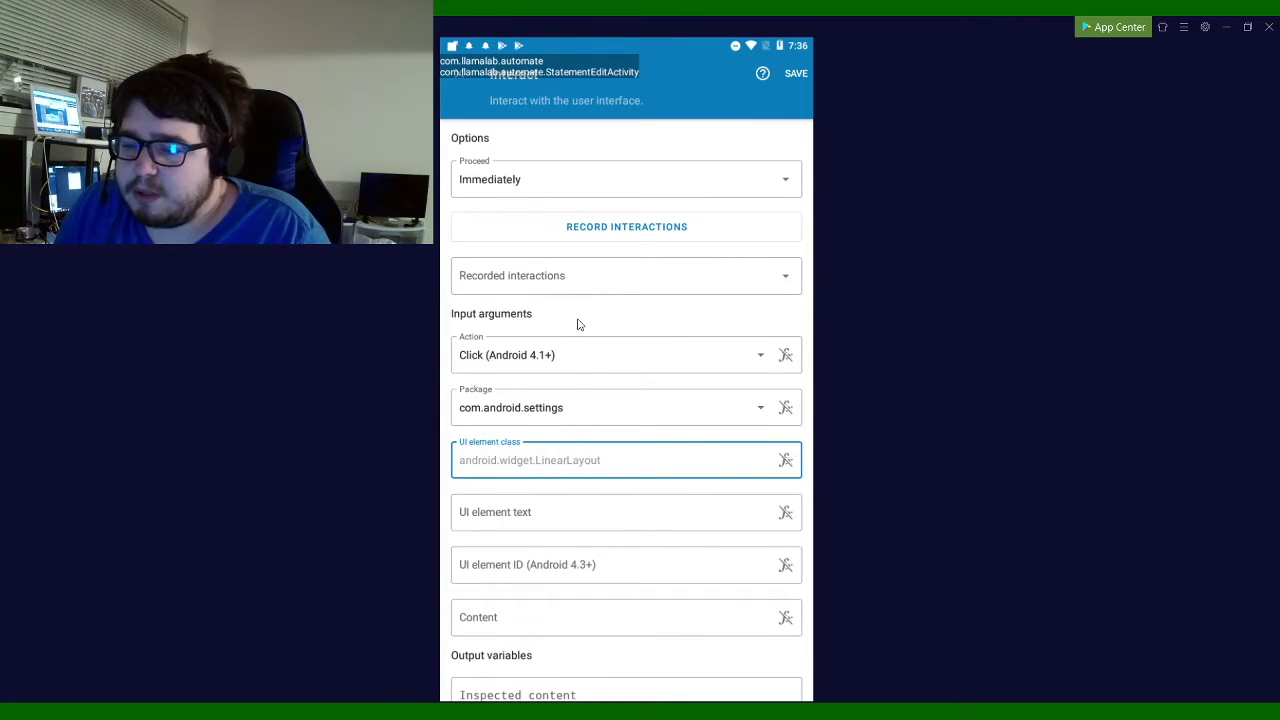
click(560, 292)
click(546, 381)
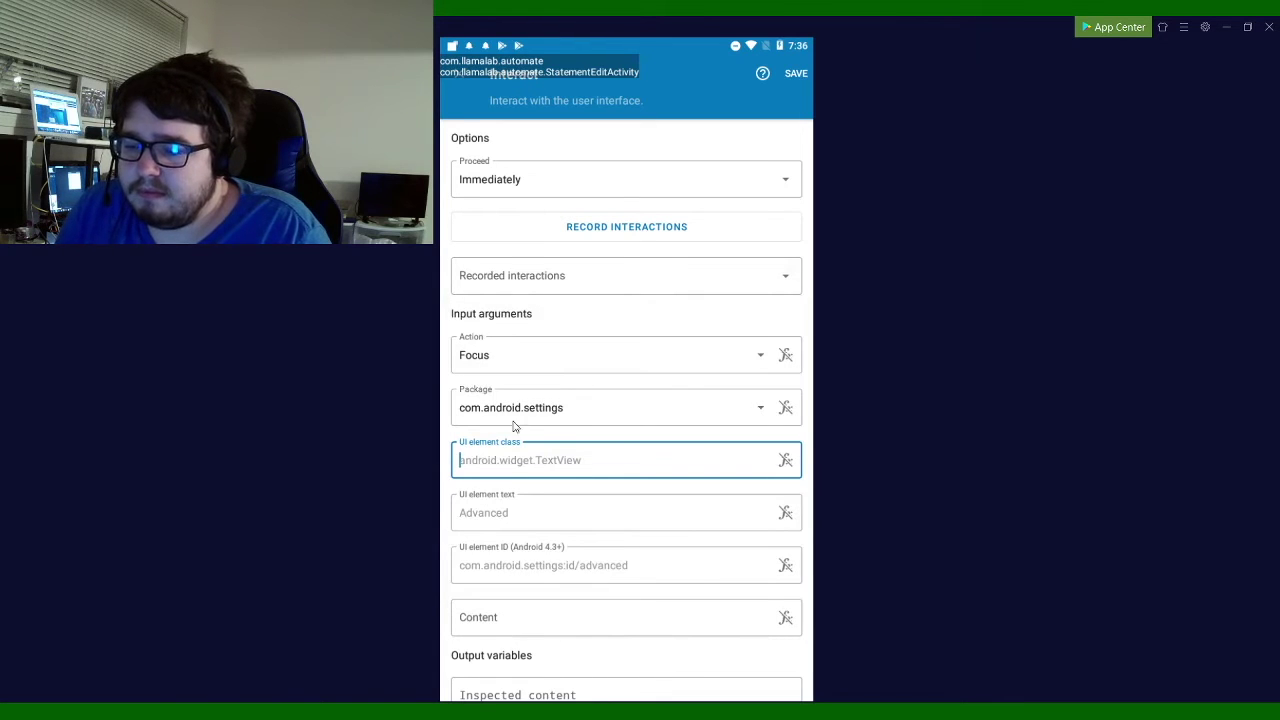
click(562, 292)
click(555, 333)
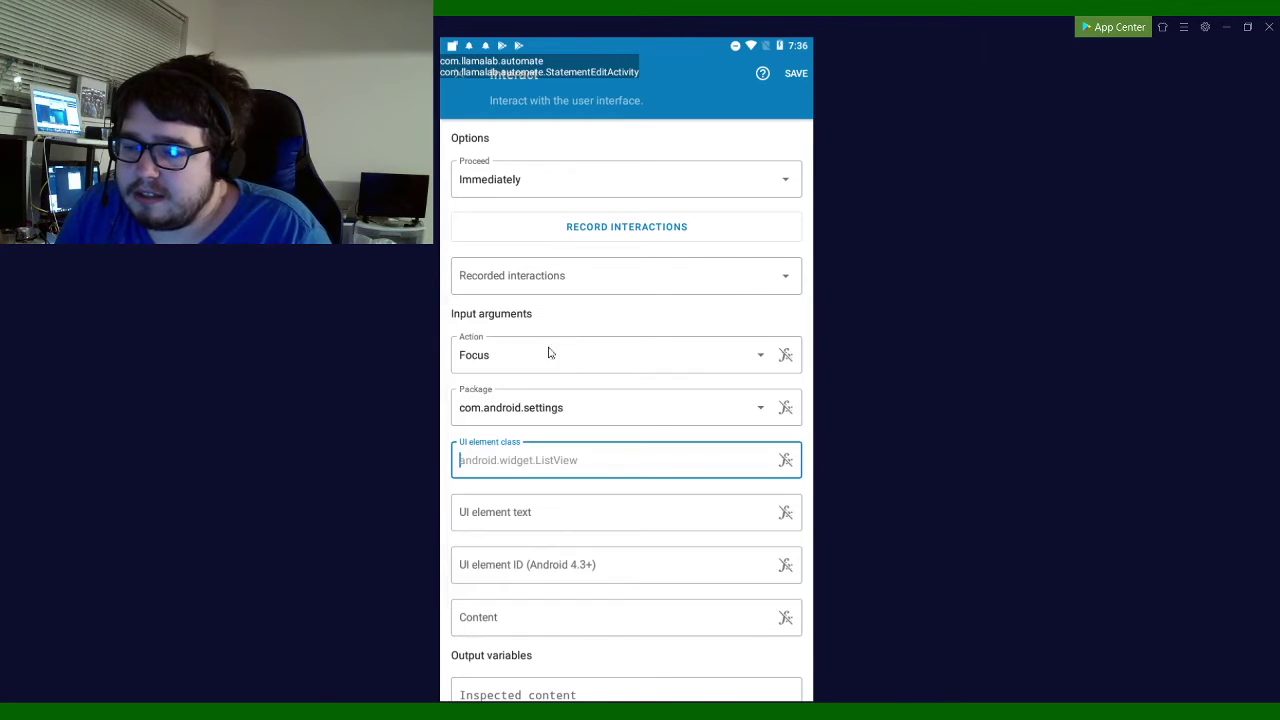
- Clear the UI element class value of the Interact block
double_click(523, 450)
click(523, 455)
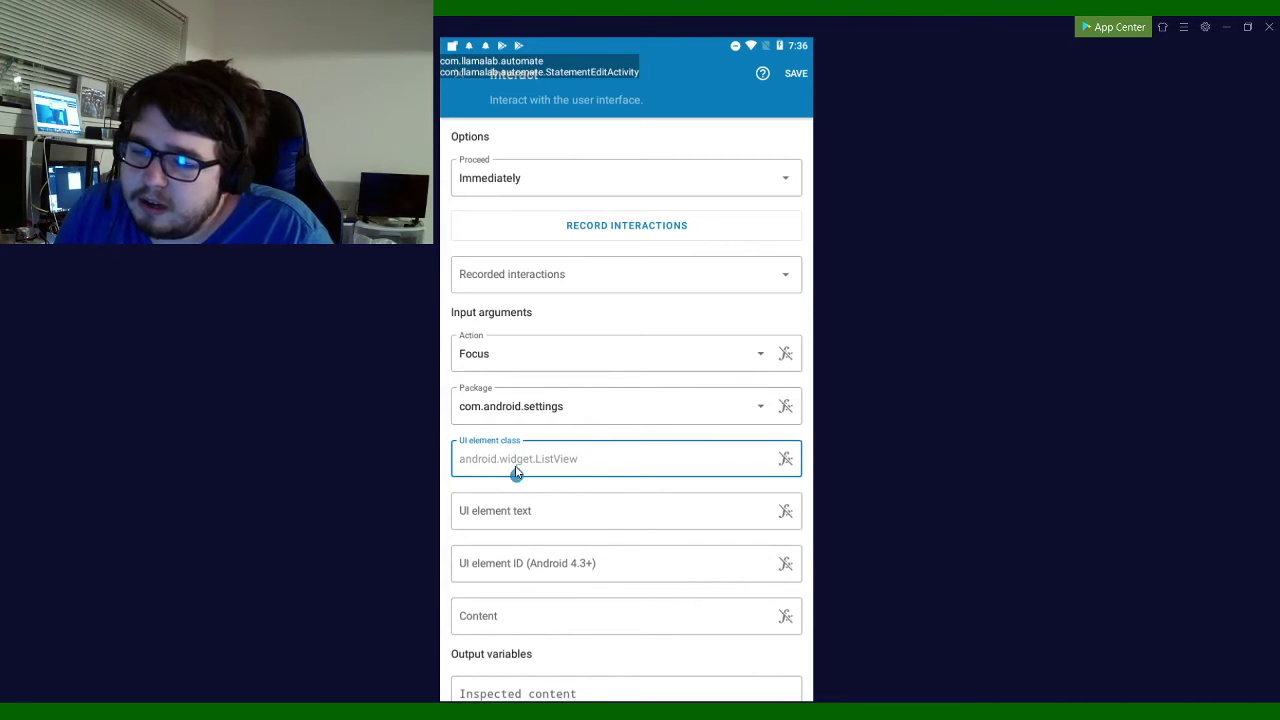
click(516, 474)
click(591, 457)
click(580, 472)
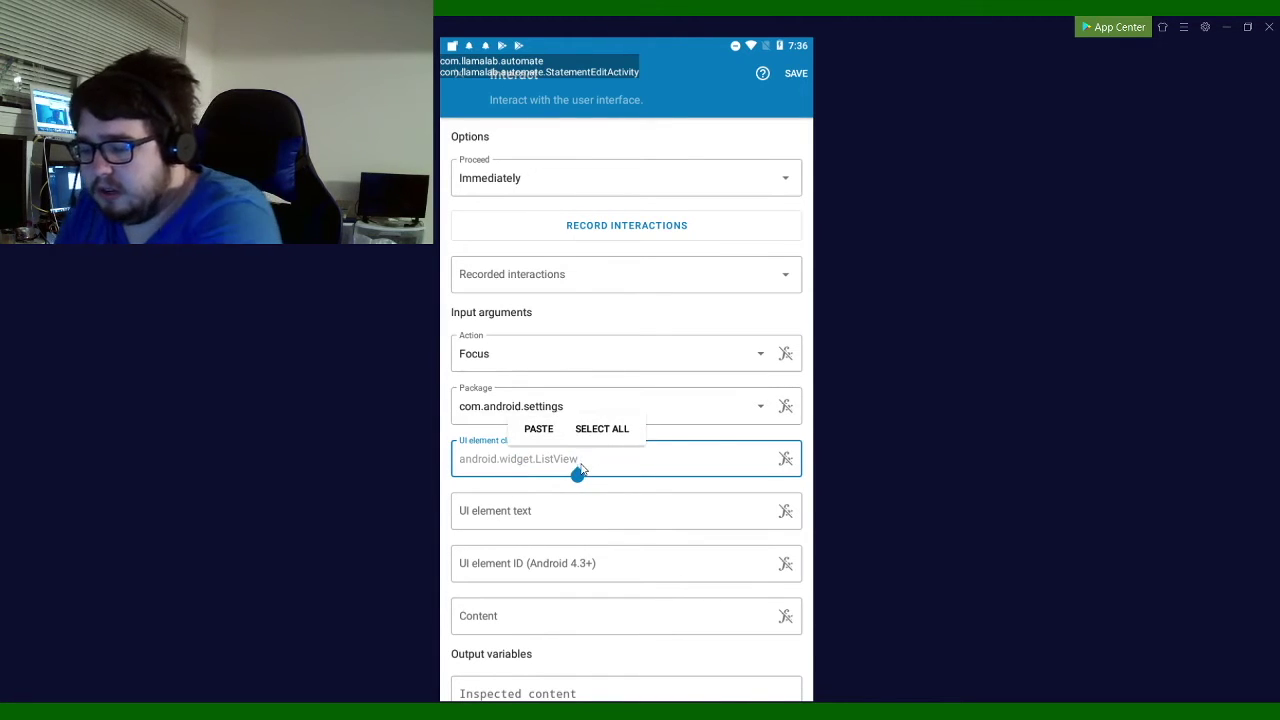
click(583, 470)
key(BackSpace)
key(BackSpace)
key(BackSpace)
key(BackSpace)
key(BackSpace)
key(BackSpace)
key(BackSpace)
key(BackSpace)
key(BackSpace)
key(BackSpace)
key(BackSpace)
key(BackSpace)
key(BackSpace)
key(BackSpace)
key(BackSpace)
key(BackSpace)
key(BackSpace)
key(BackSpace)
key(BackSpace)
key(BackSpace)
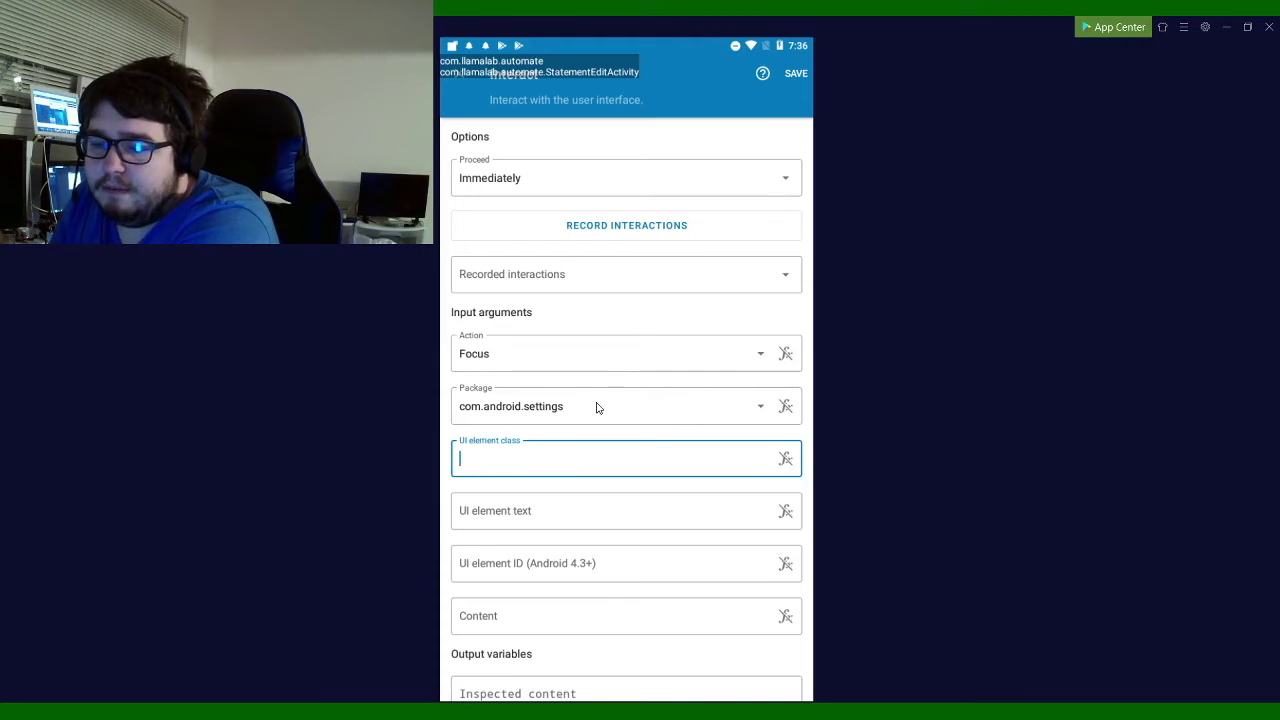
- Switch the Interact block's Package argument to expression mode and clear its value
click(596, 408)
click(591, 408)
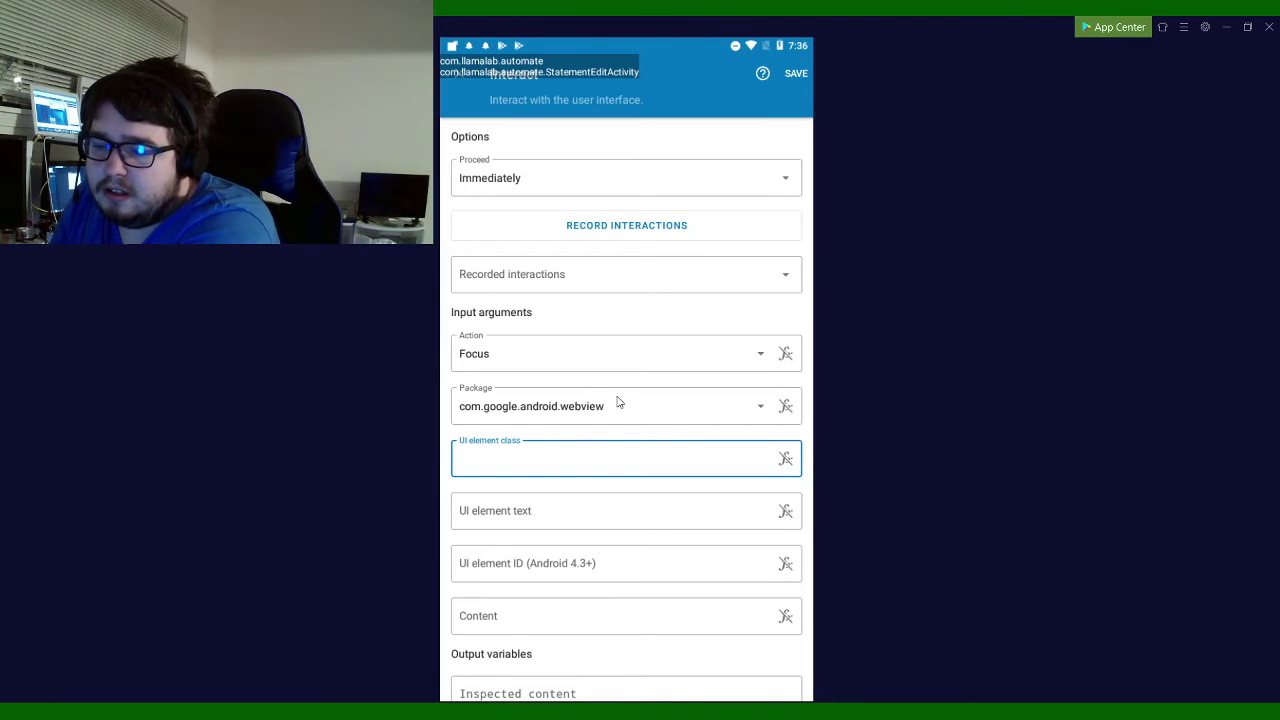
click(784, 406)
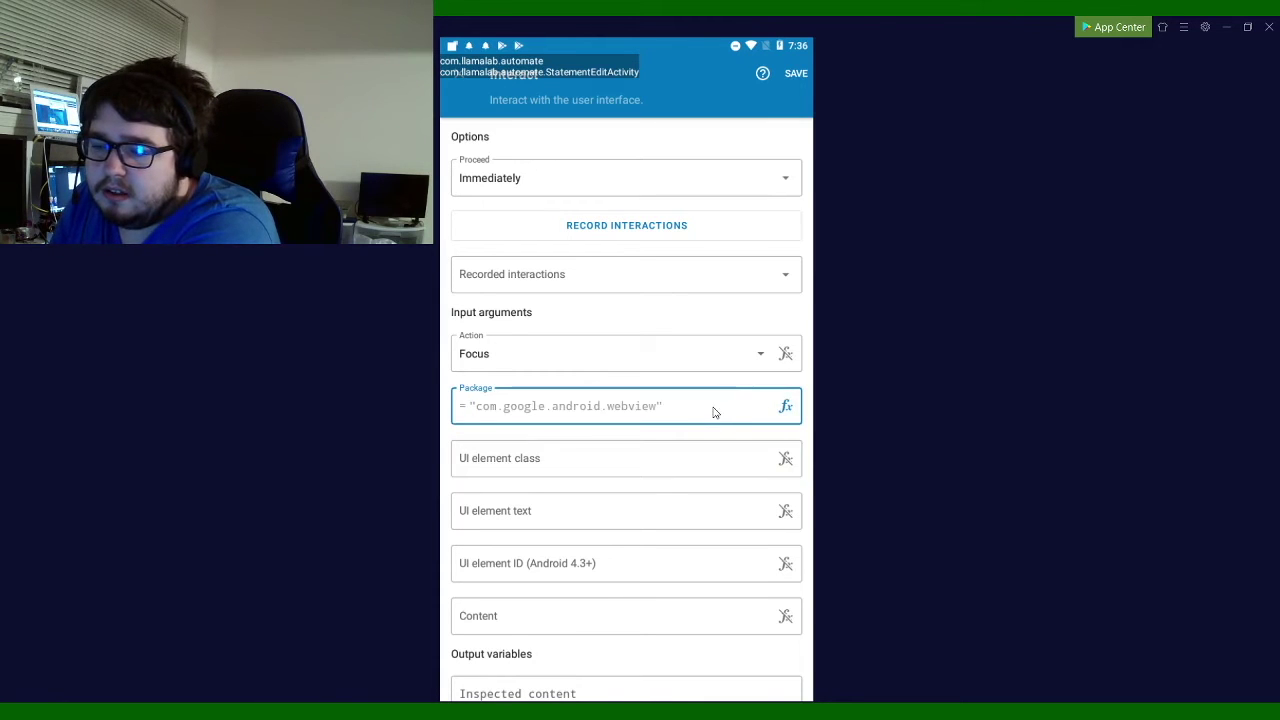
click(712, 408)
key(BackSpace)
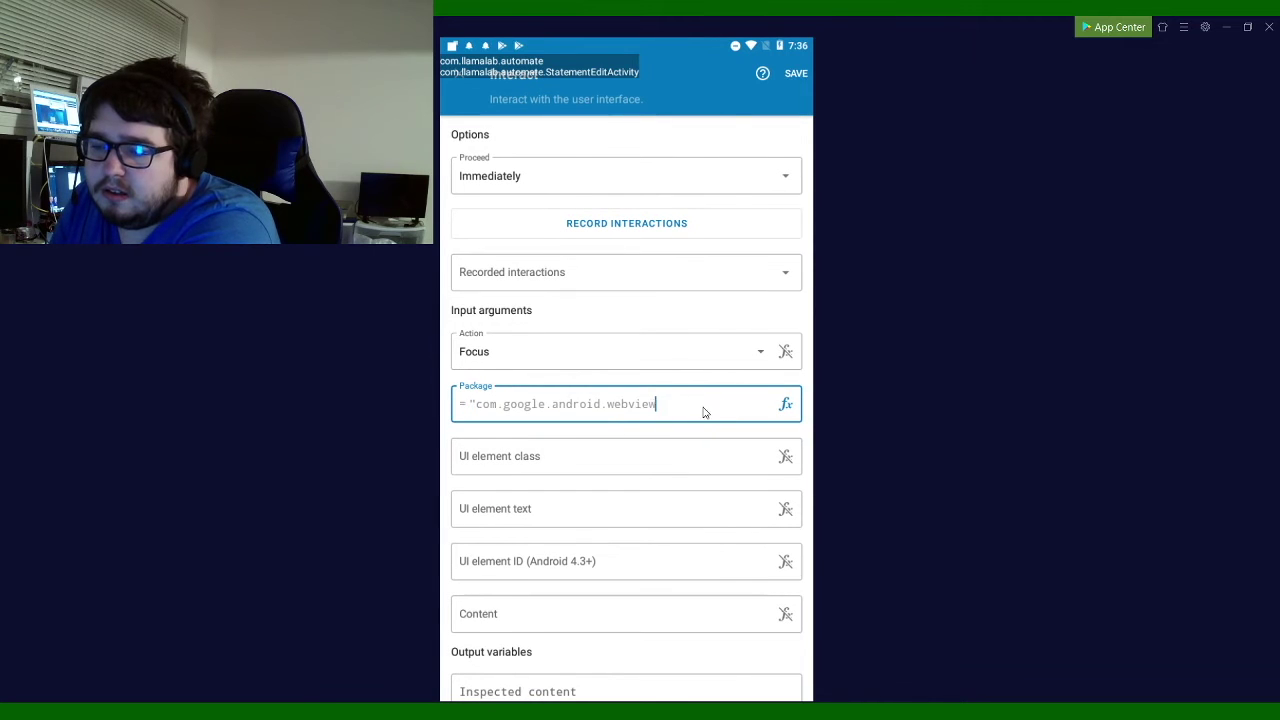
key(BackSpace)
key(BackSpace)
key(BackSpace)
key(BackSpace)
key(BackSpace)
key(BackSpace)
key(BackSpace)
key(BackSpace)
key(BackSpace)
key(BackSpace)
key(BackSpace)
key(BackSpace)
key(BackSpace)
key(BackSpace)
key(BackSpace)
key(BackSpace)
key(BackSpace)
key(BackSpace)
key(BackSpace)
key(BackSpace)
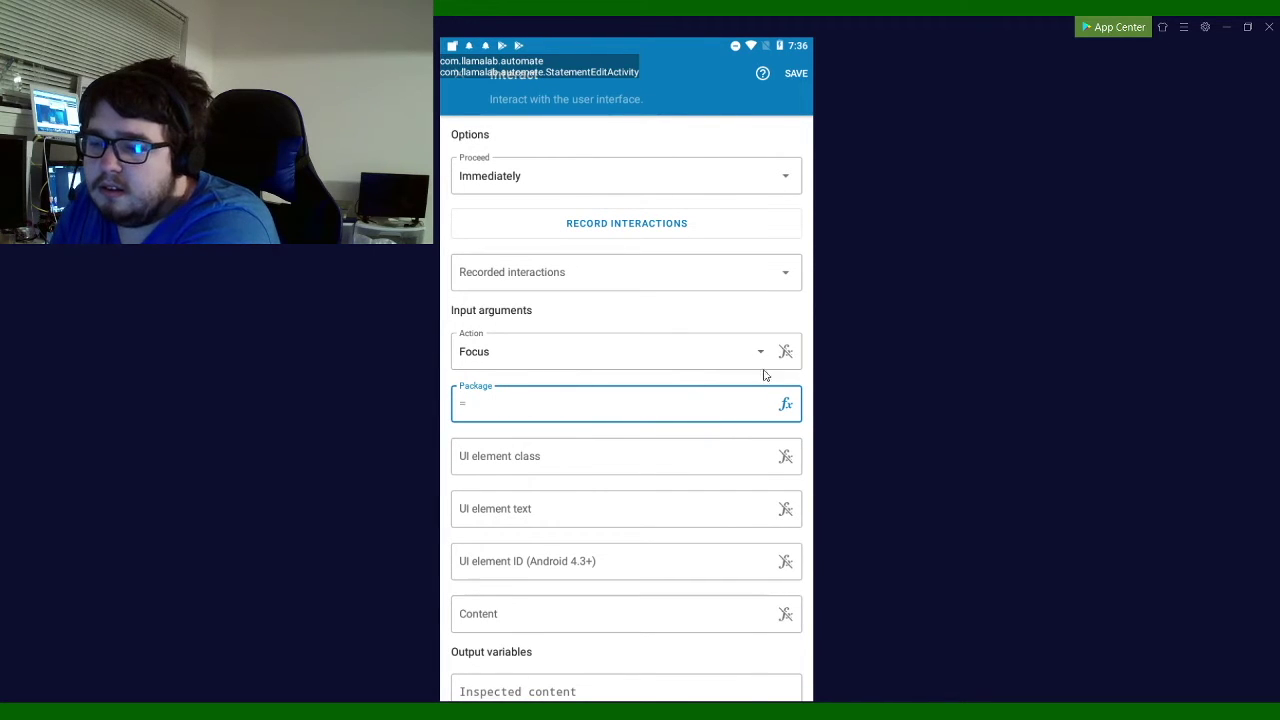
- Set the Interact block's Action to Click (Android 4.1+) and its UI element text to "Apps"
click(754, 360)
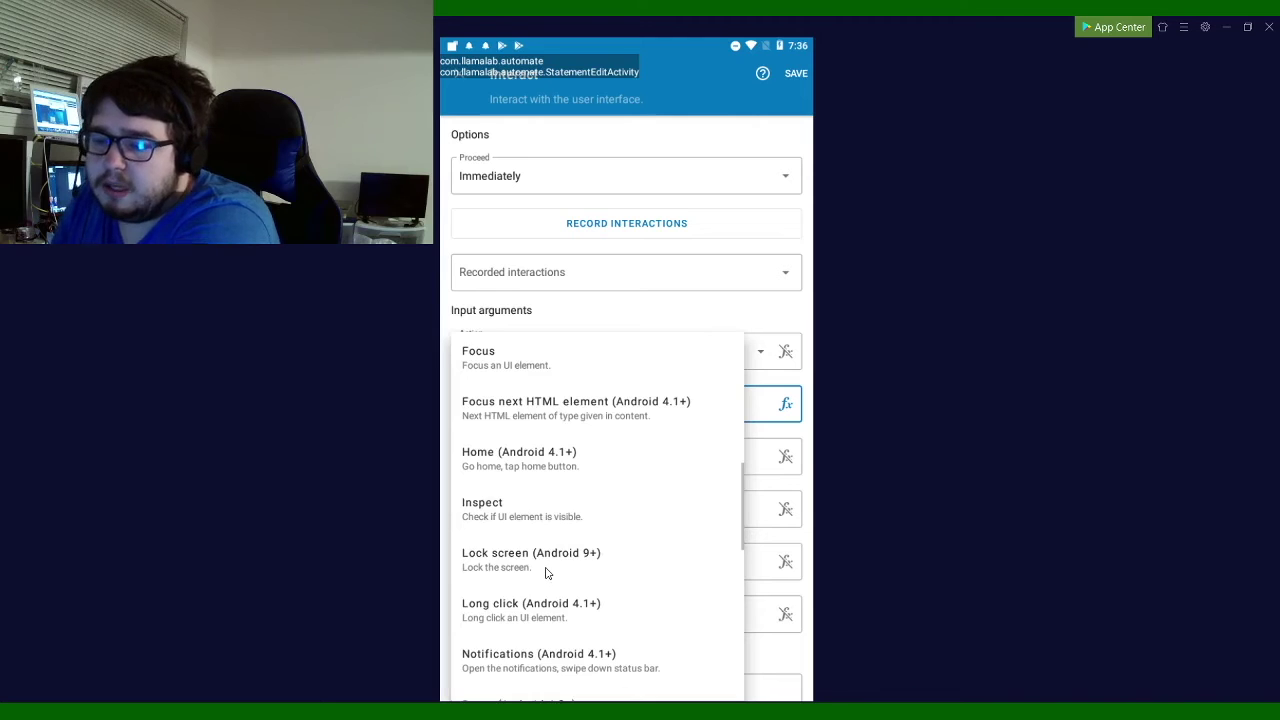
scroll(545, 572, up, 8)
click(505, 404)
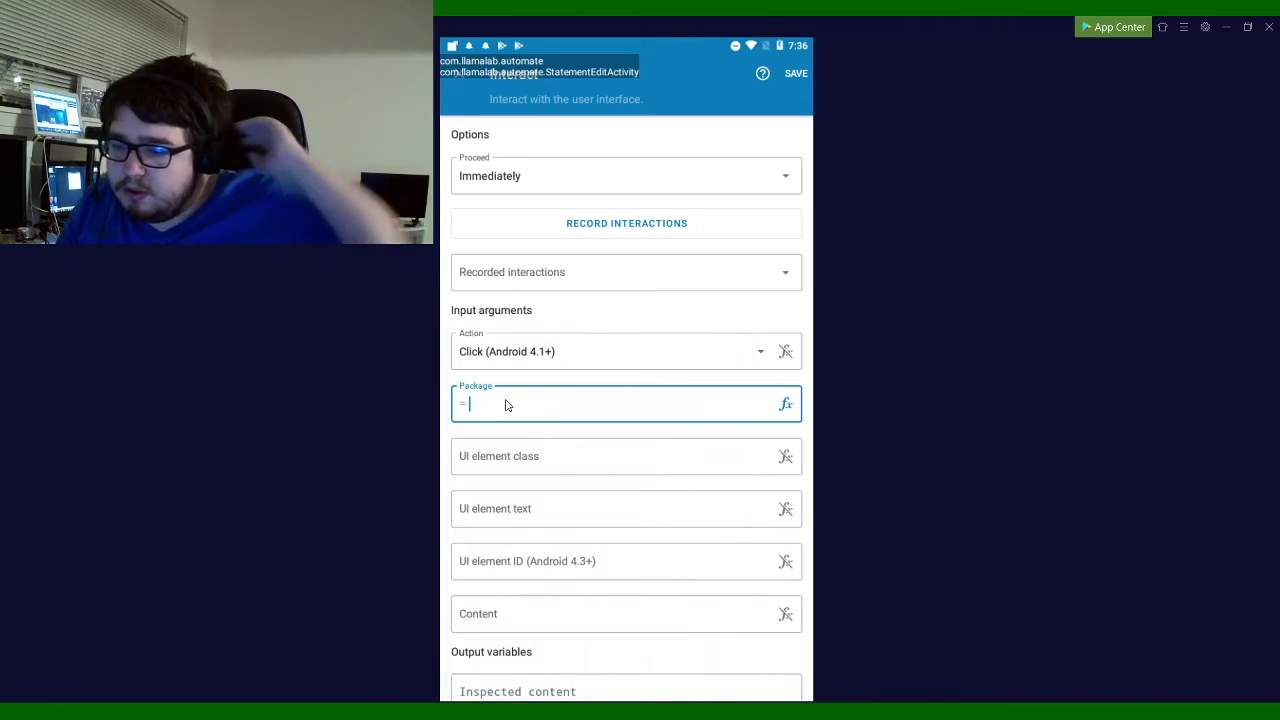
click(557, 517)
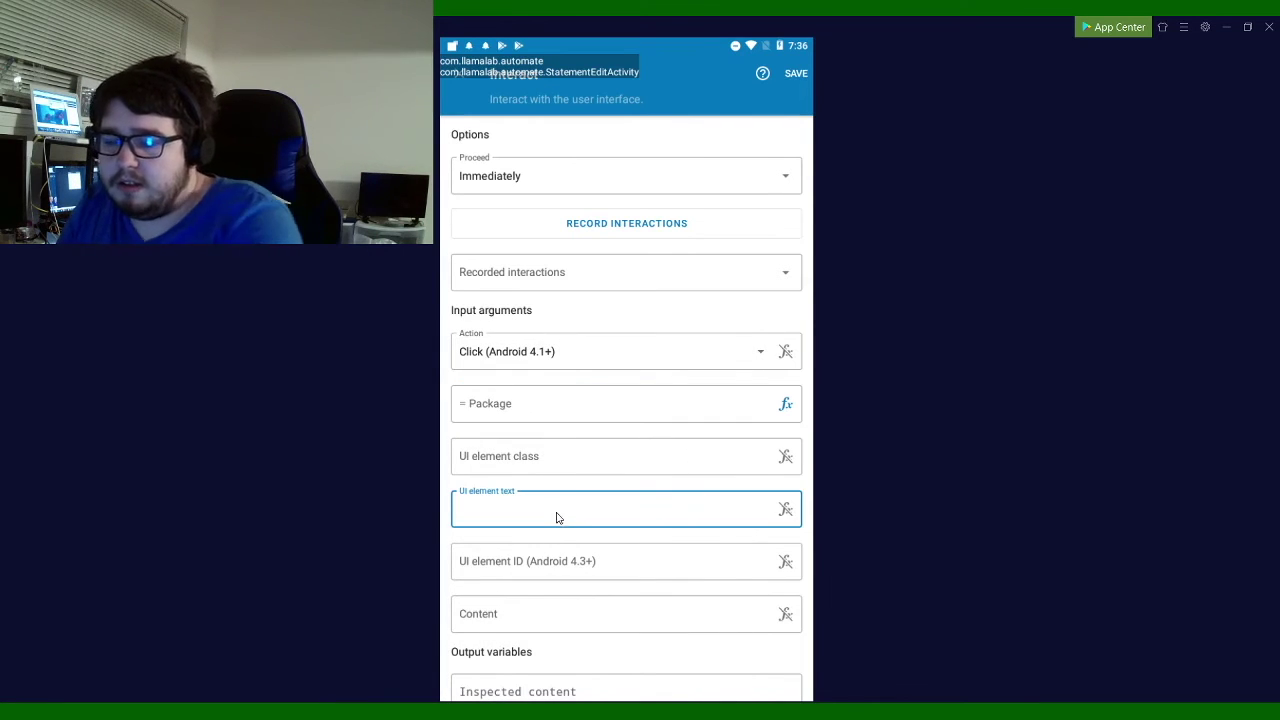
text(Apps)
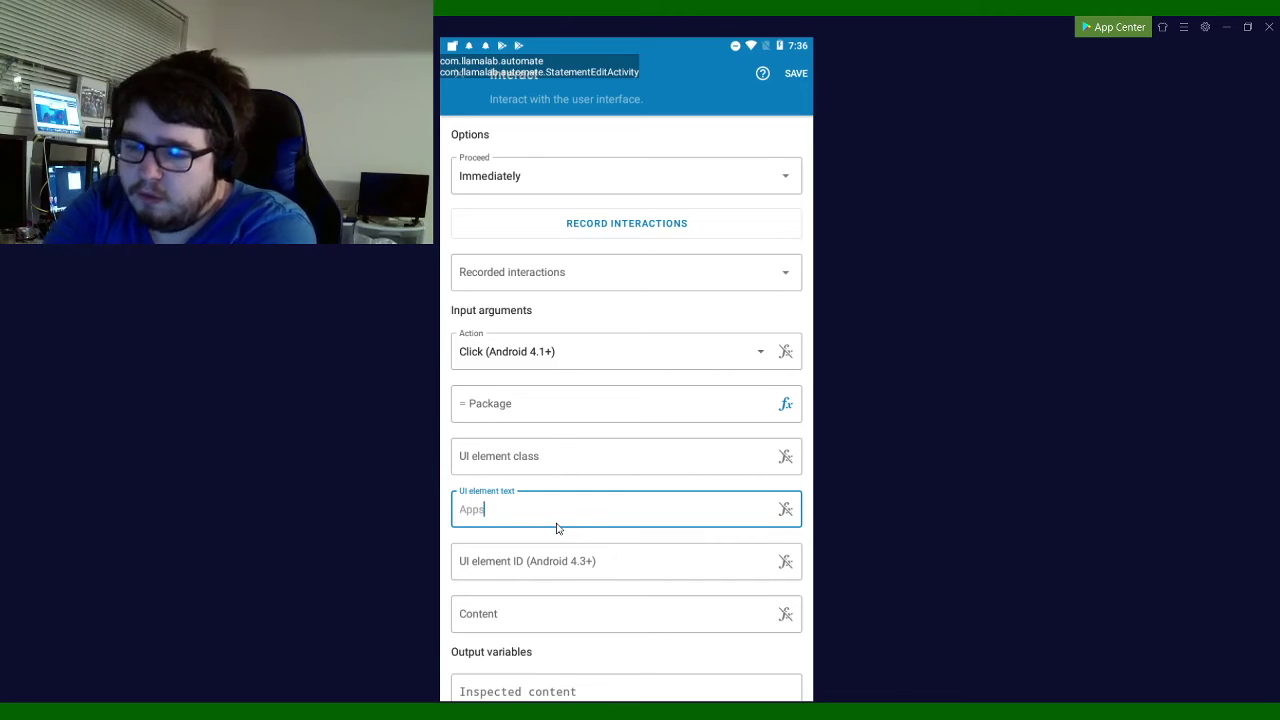
- Check the wording of the Apps entry in the Settings app's main list, then return to Automate and save the Interact block
click(1260, 686)
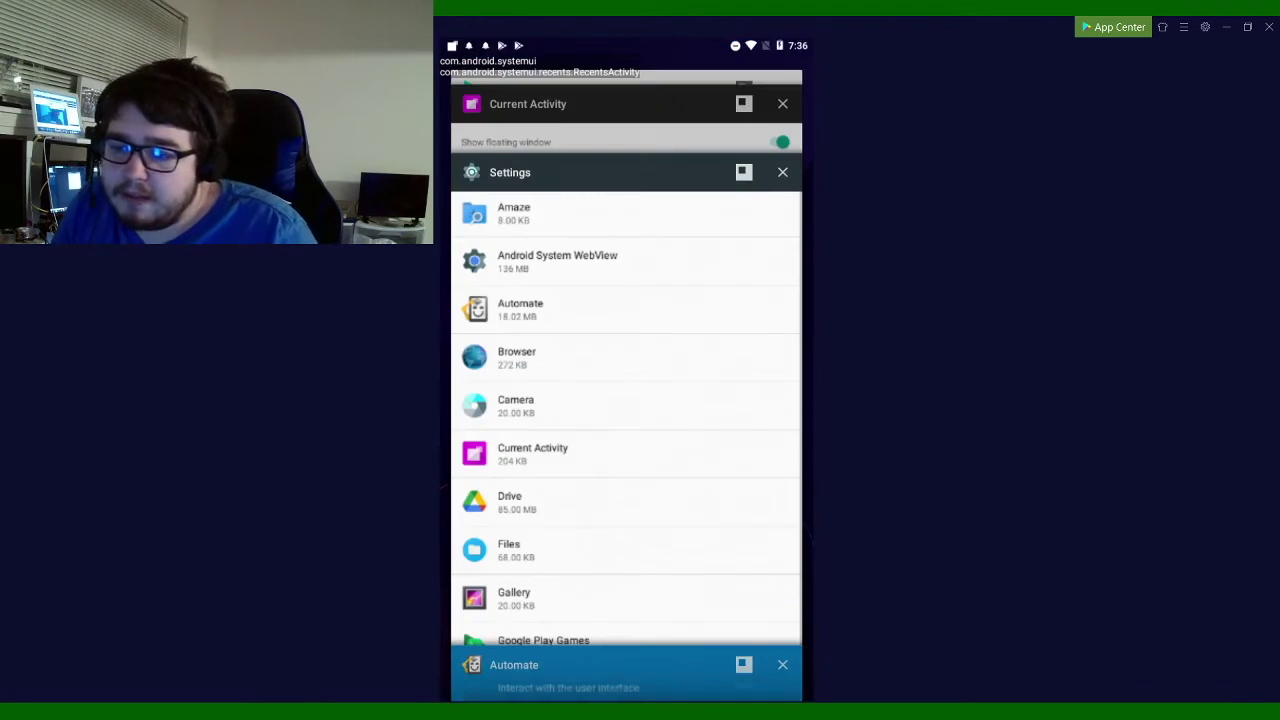
click(556, 367)
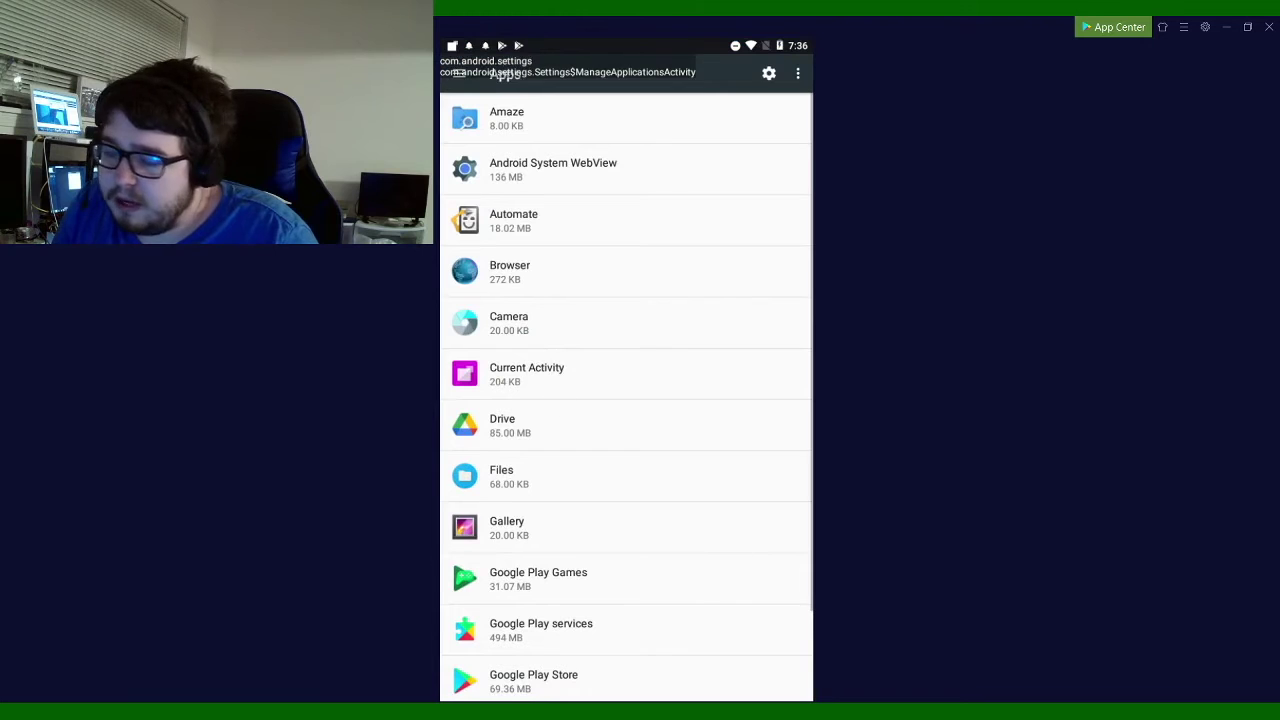
click(1272, 638)
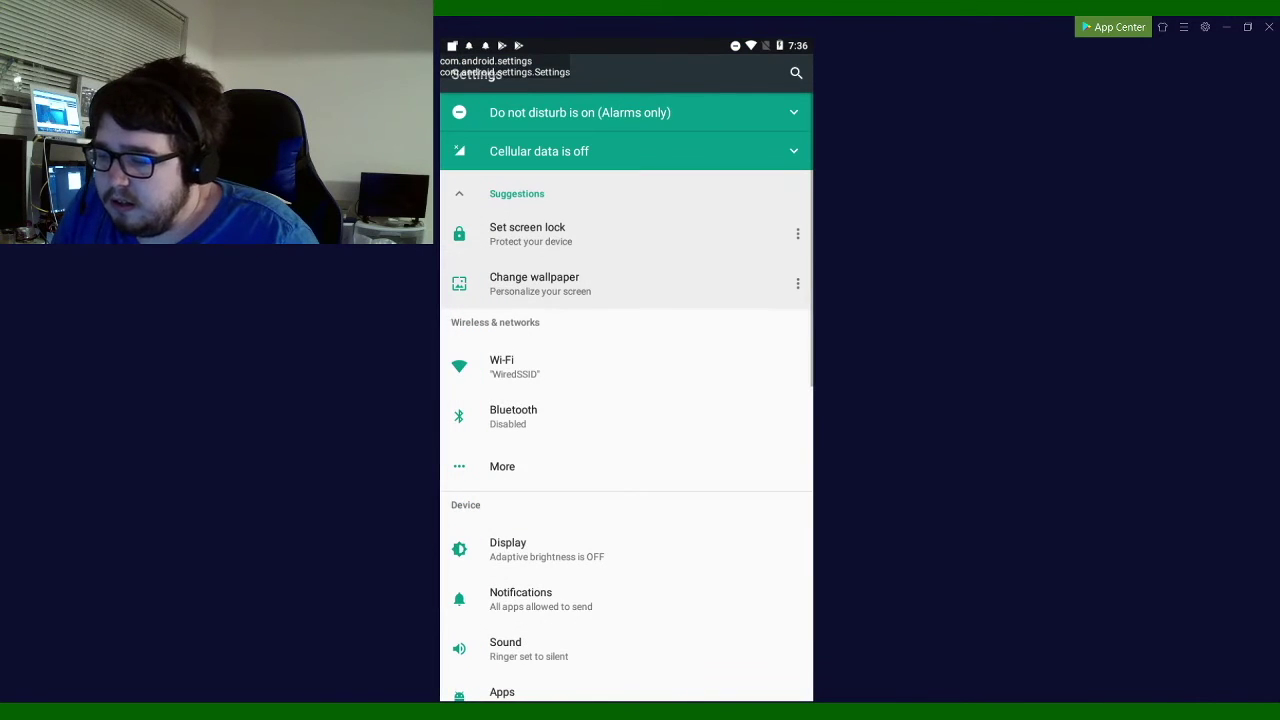
click(1260, 686)
click(600, 329)
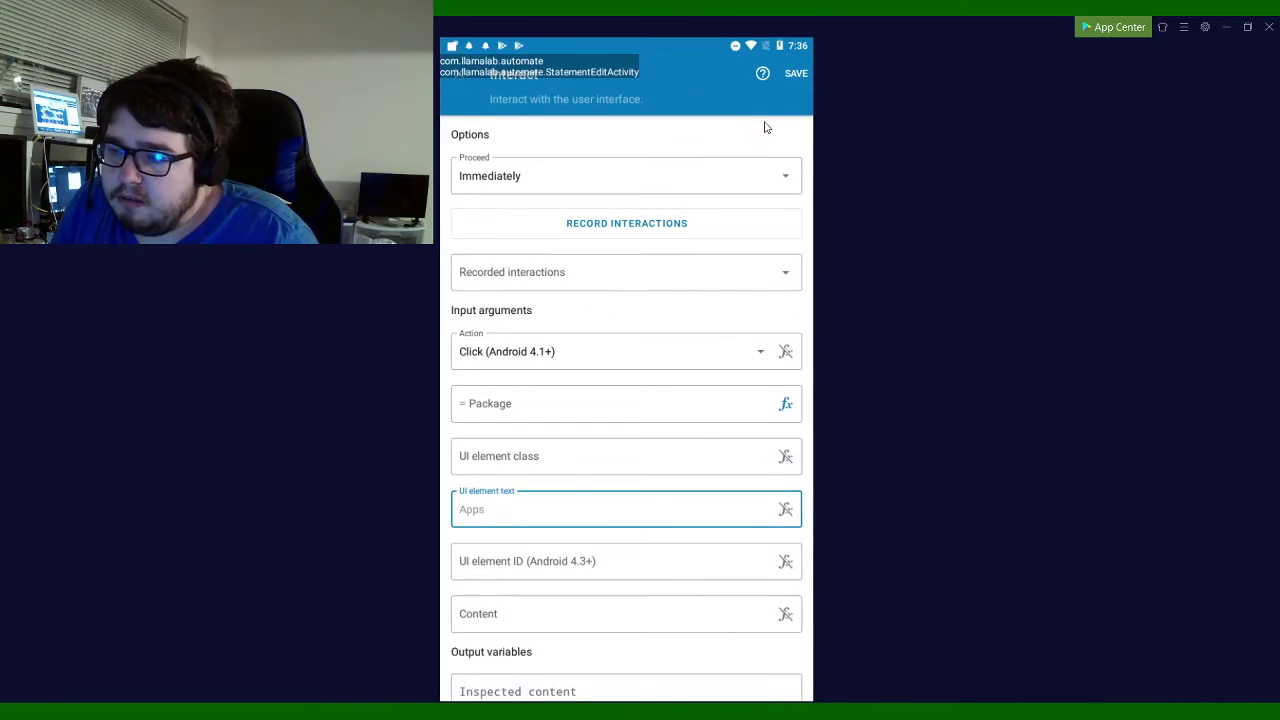
click(796, 79)
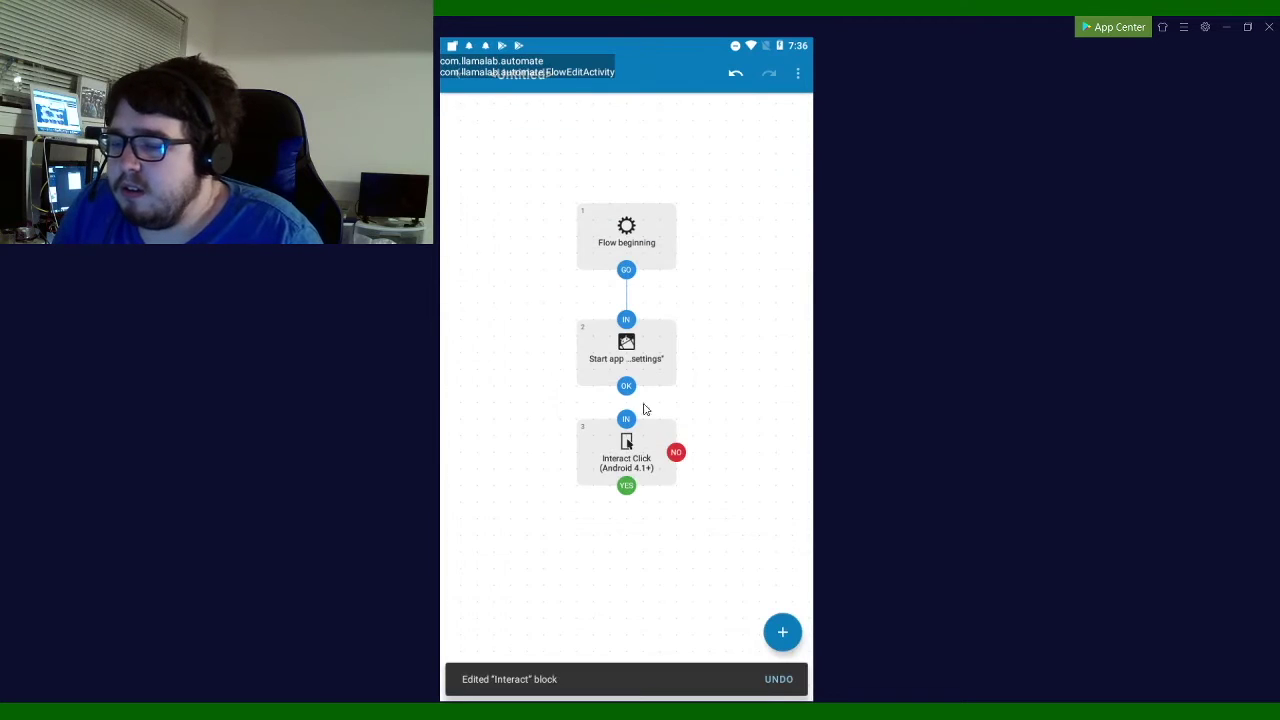
- Connect the Start app block's OK to the Interact block's IN, and loop the Interact block's YES and NO outputs back to its IN
drag(631, 400, 640, 487)
click(657, 406)
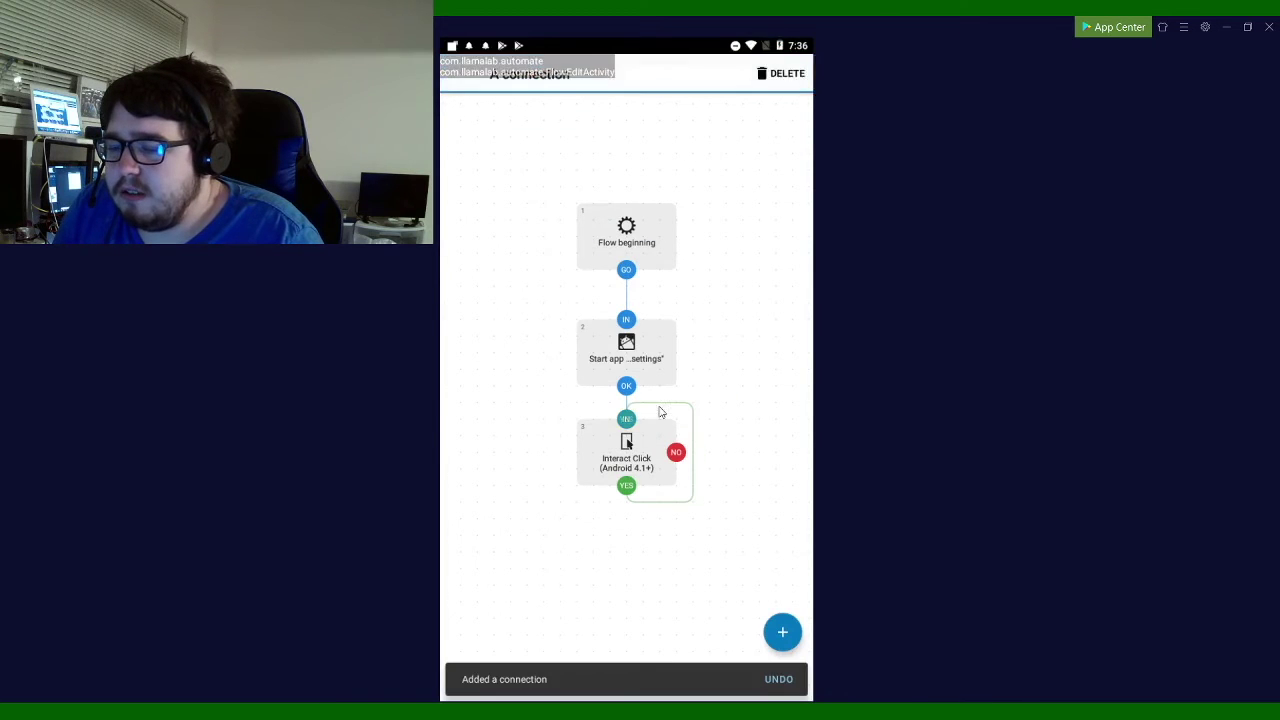
click(683, 442)
drag(678, 448, 626, 419)
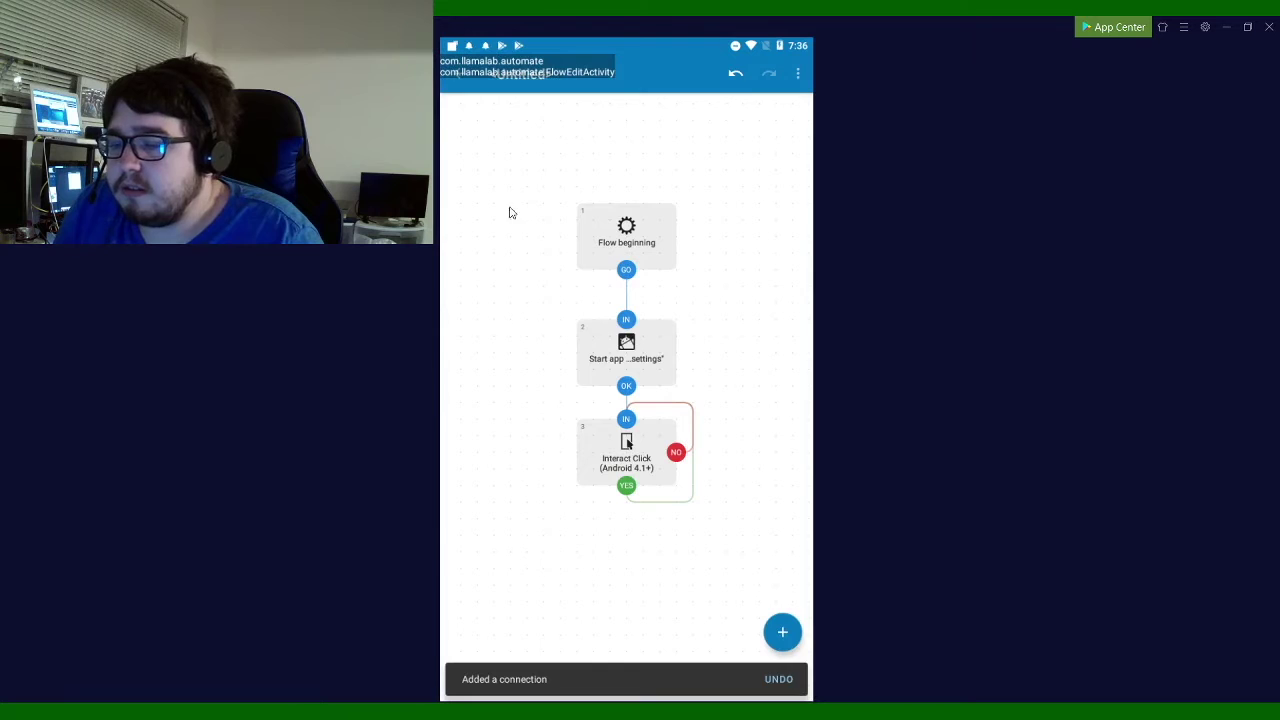
- Run the flow from its details page, then reopen it for editing and remove the Interact block's looping YES and NO connections
click(452, 80)
click(673, 151)
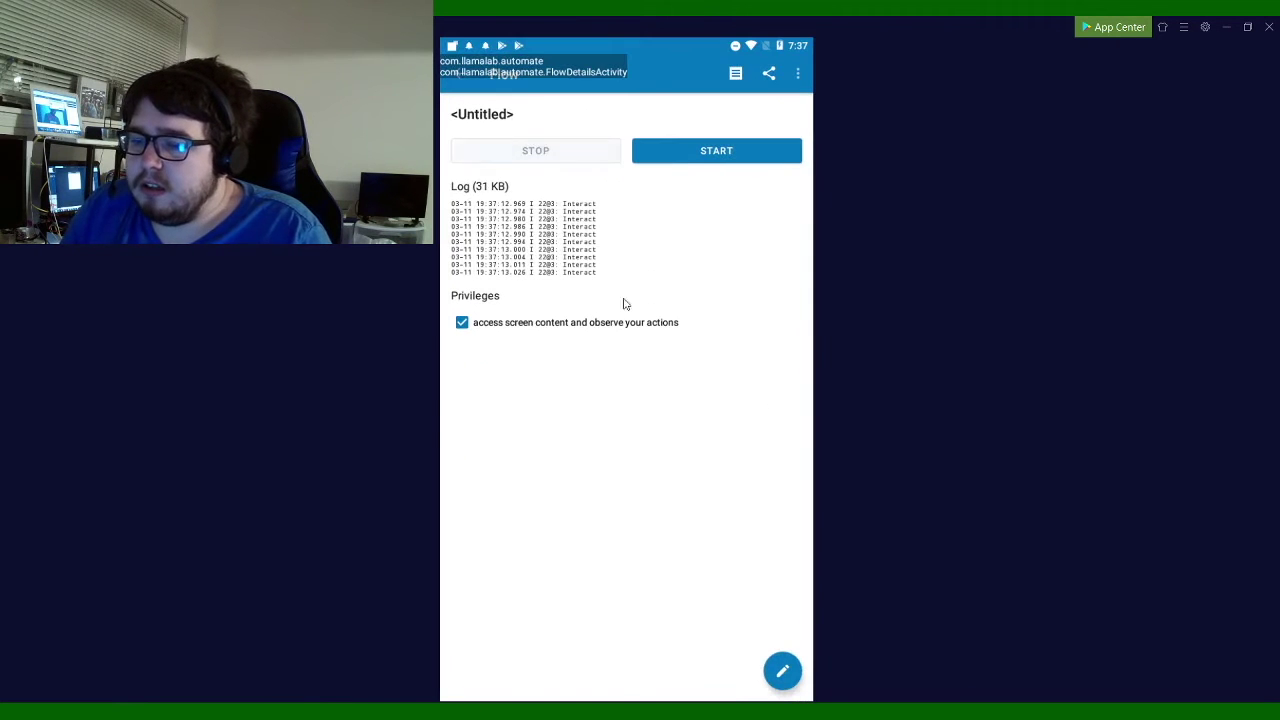
click(786, 662)
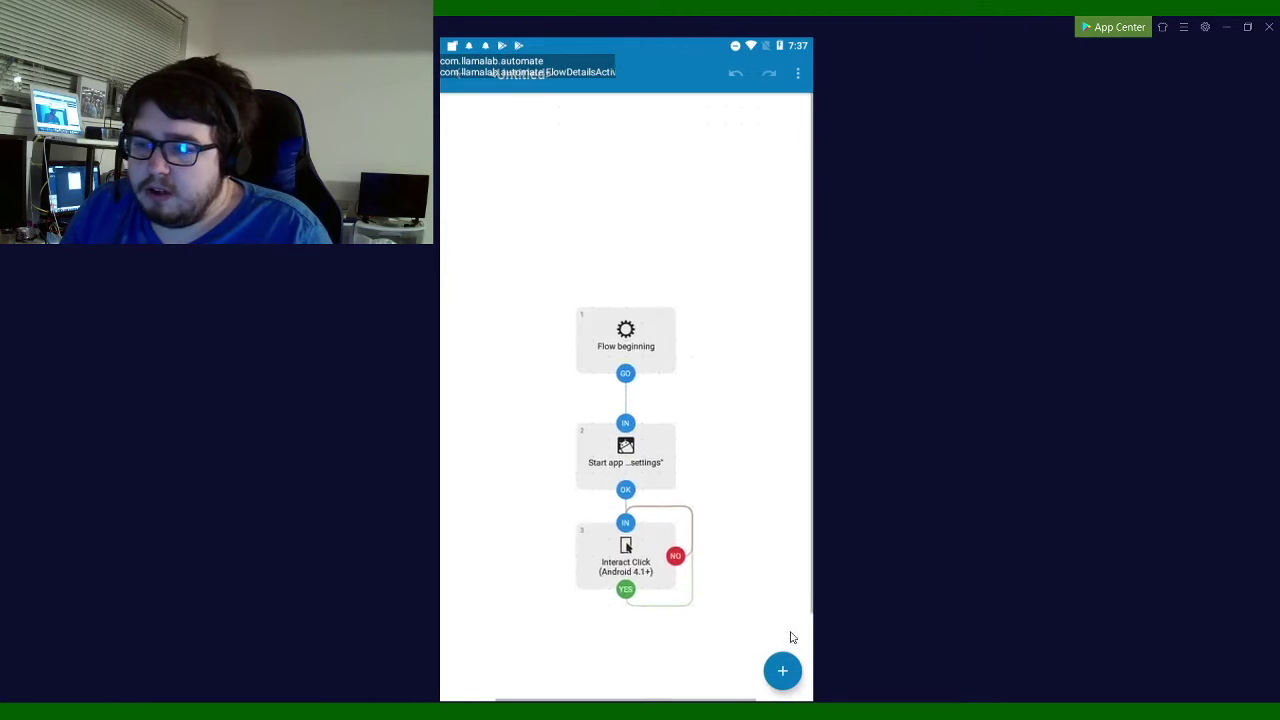
drag(695, 498, 620, 550)
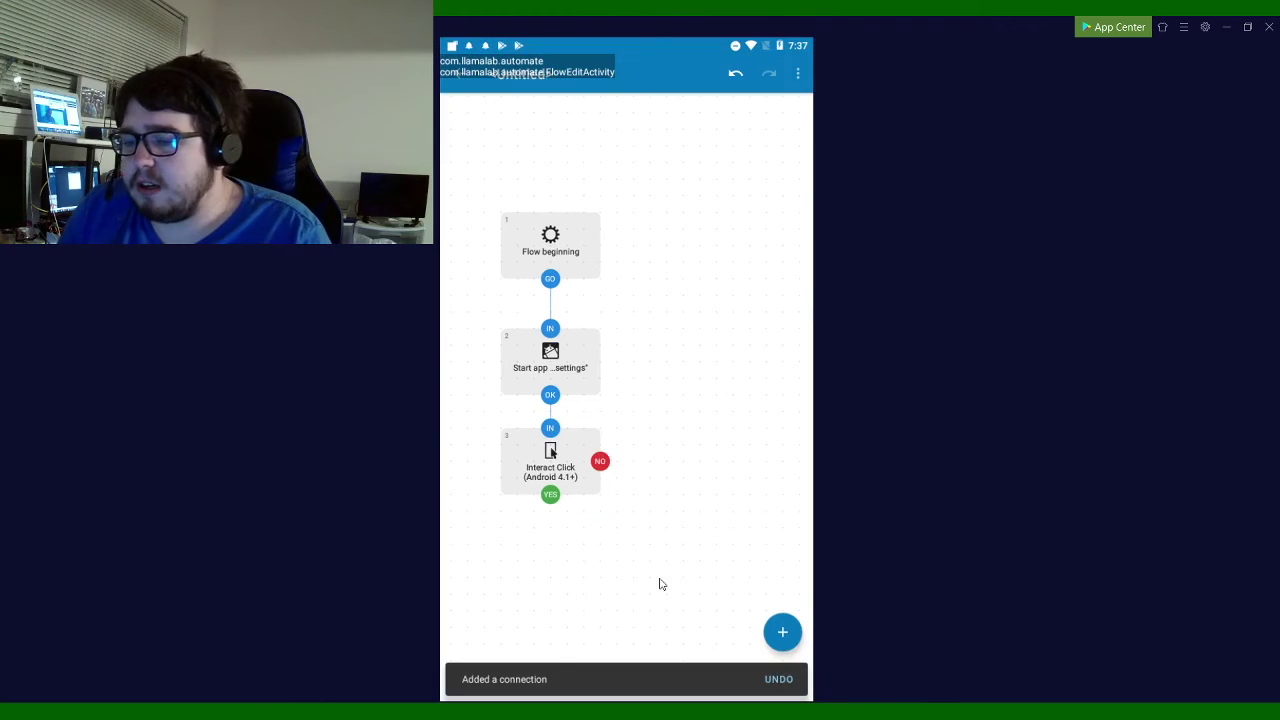
- Copy the Interact block and paste the duplicate directly below the original
click(590, 470)
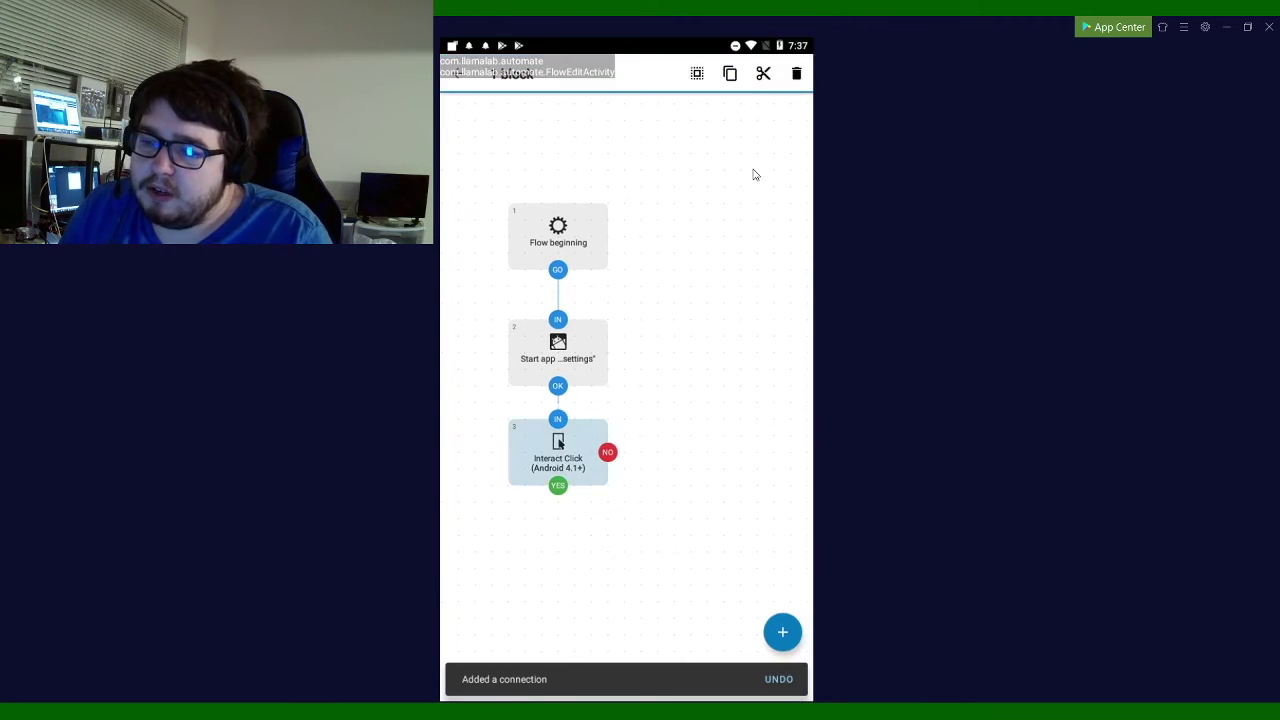
click(733, 79)
click(545, 457)
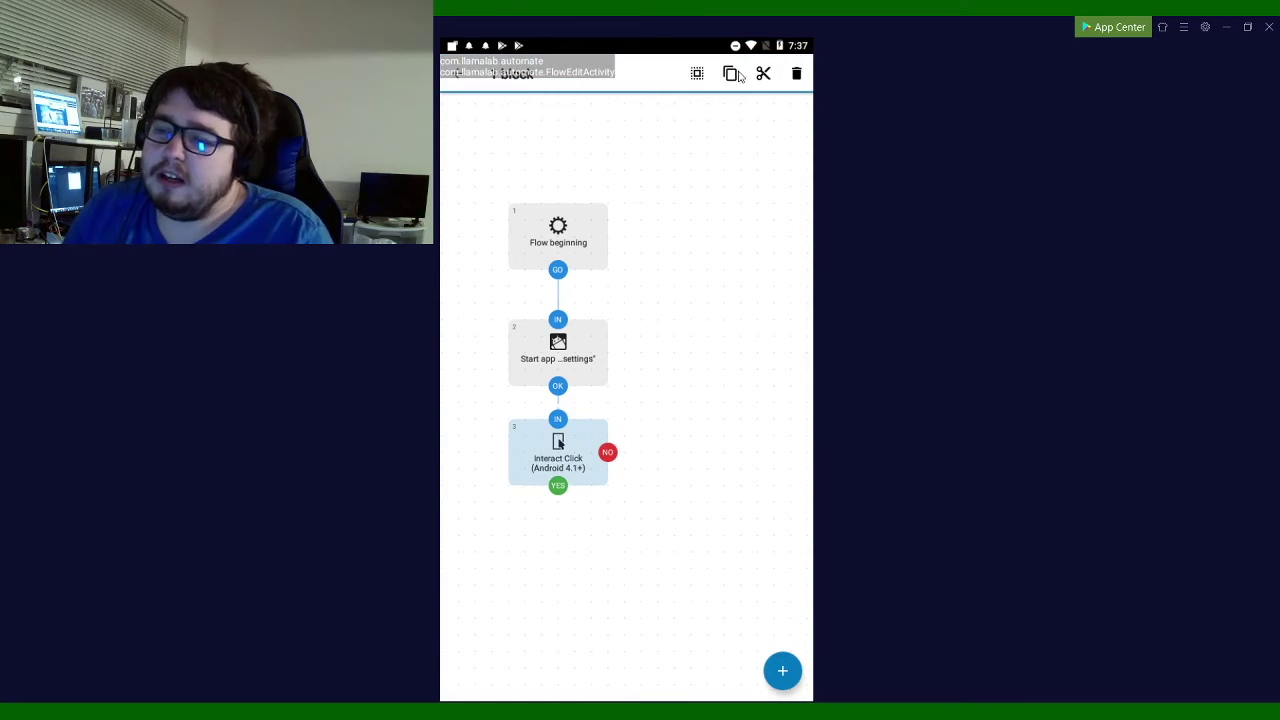
click(729, 74)
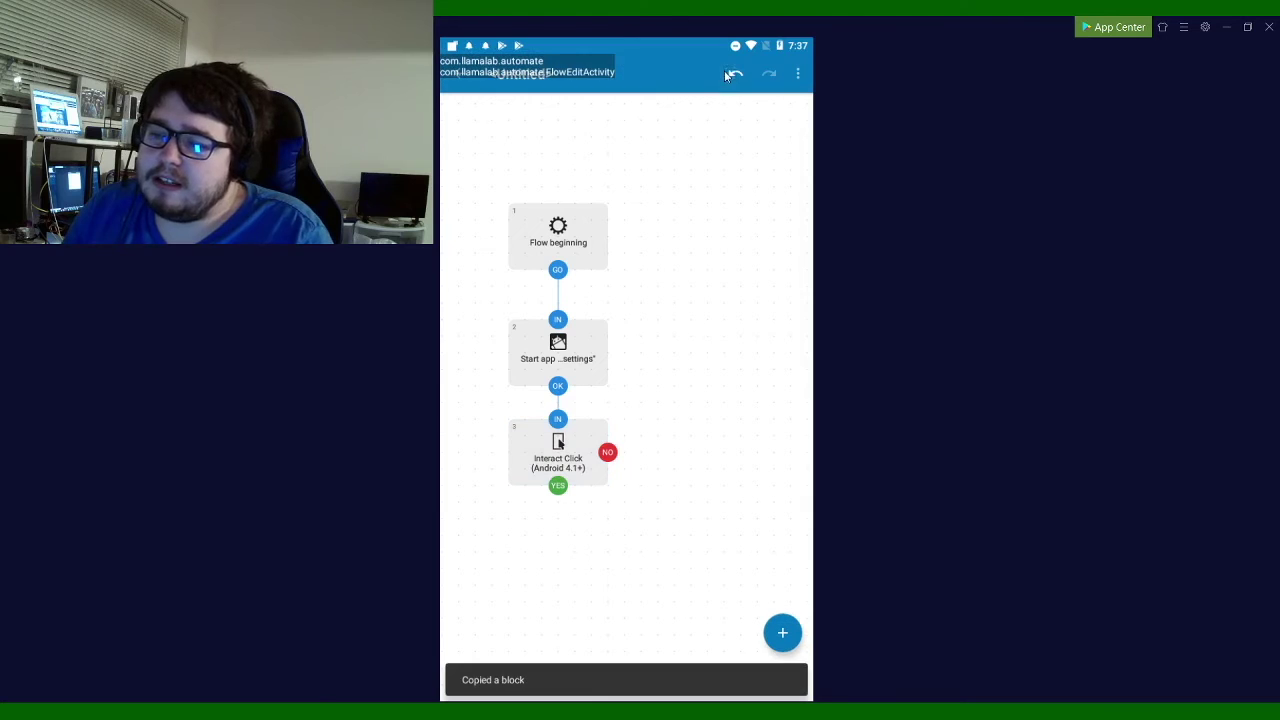
click(550, 627)
click(548, 598)
drag(573, 603, 572, 555)
click(682, 536)
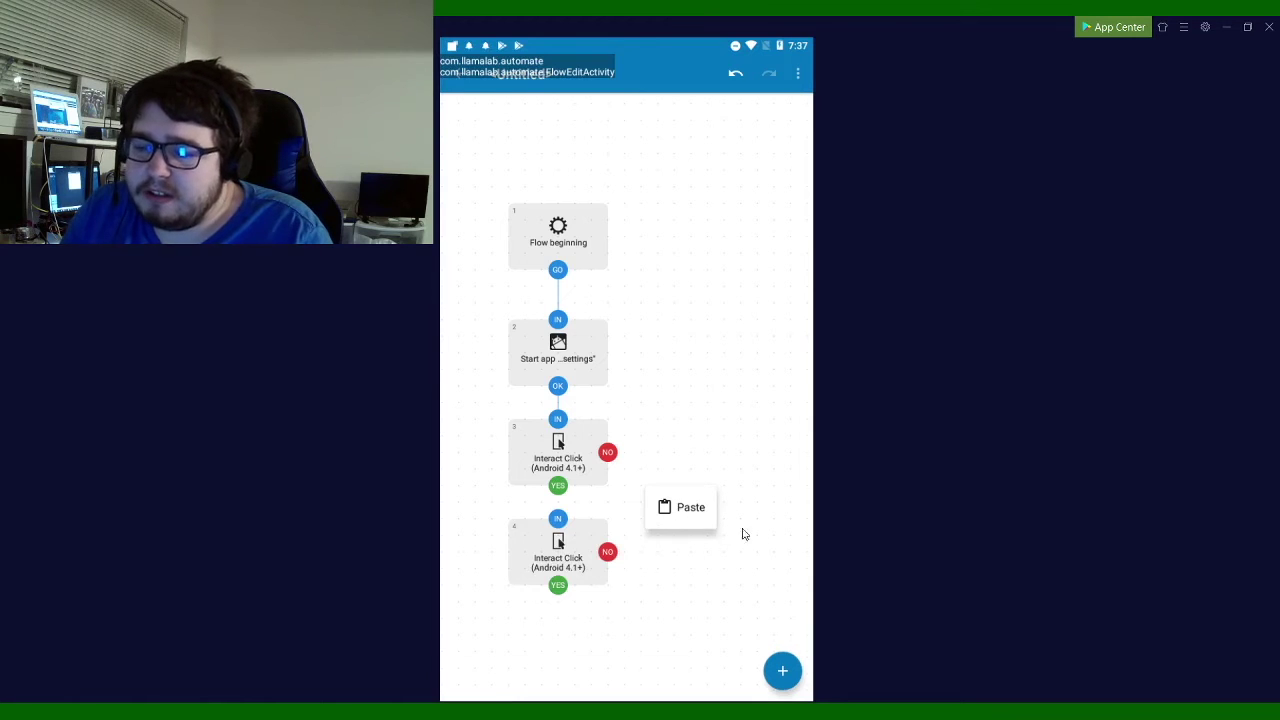
- Connect the YES and NO outputs of the first Interact block to the IN of the copied one
click(695, 574)
drag(558, 486, 558, 518)
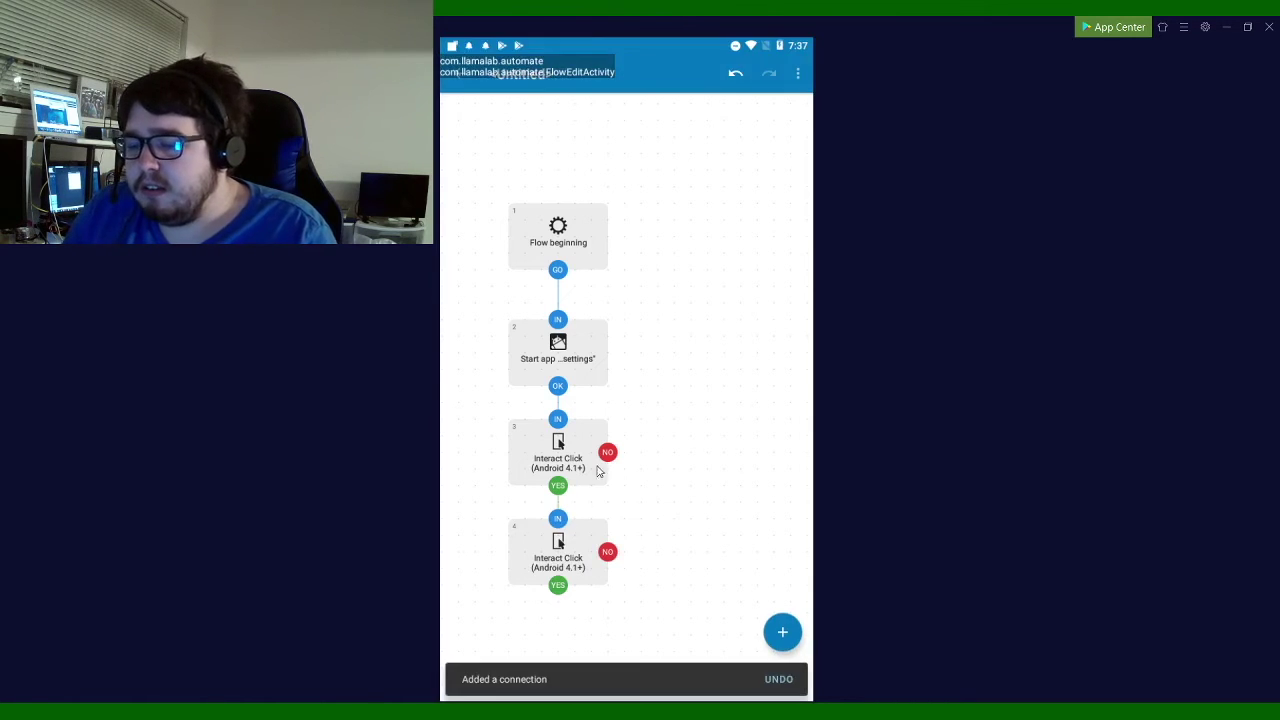
- Open the copied Interact block's settings and look through its previously recorded interactions
click(585, 542)
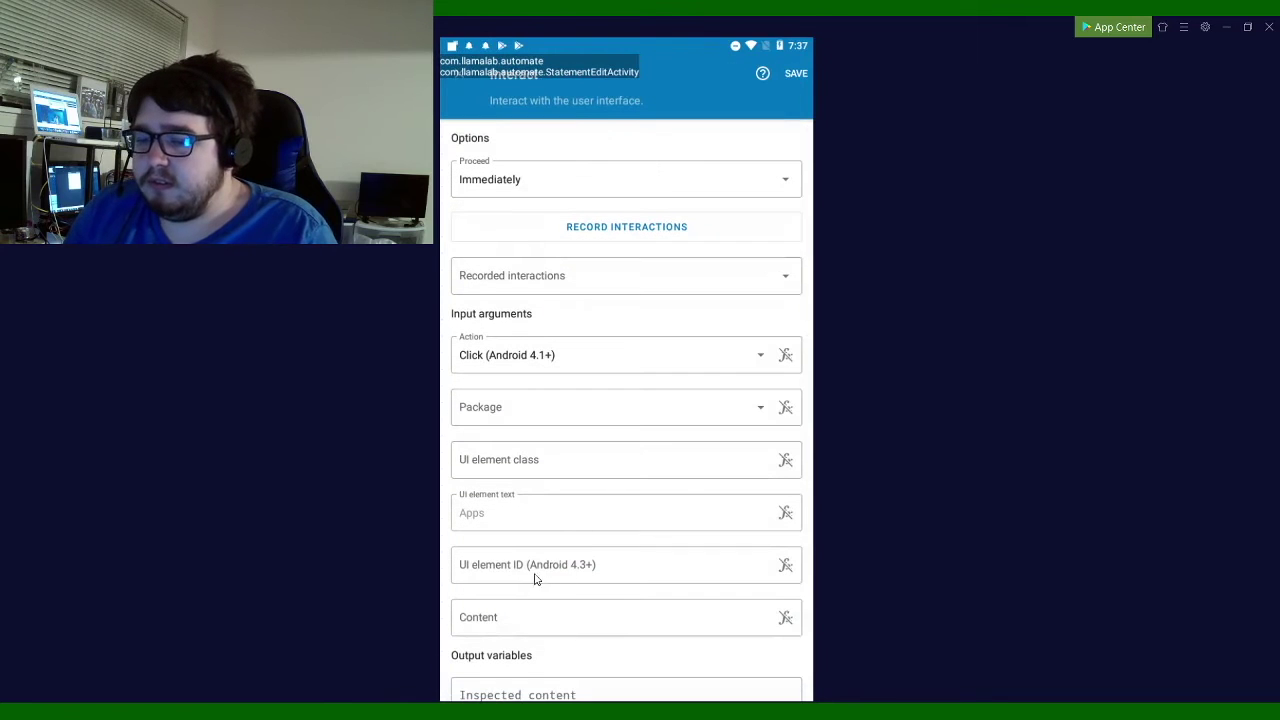
click(591, 285)
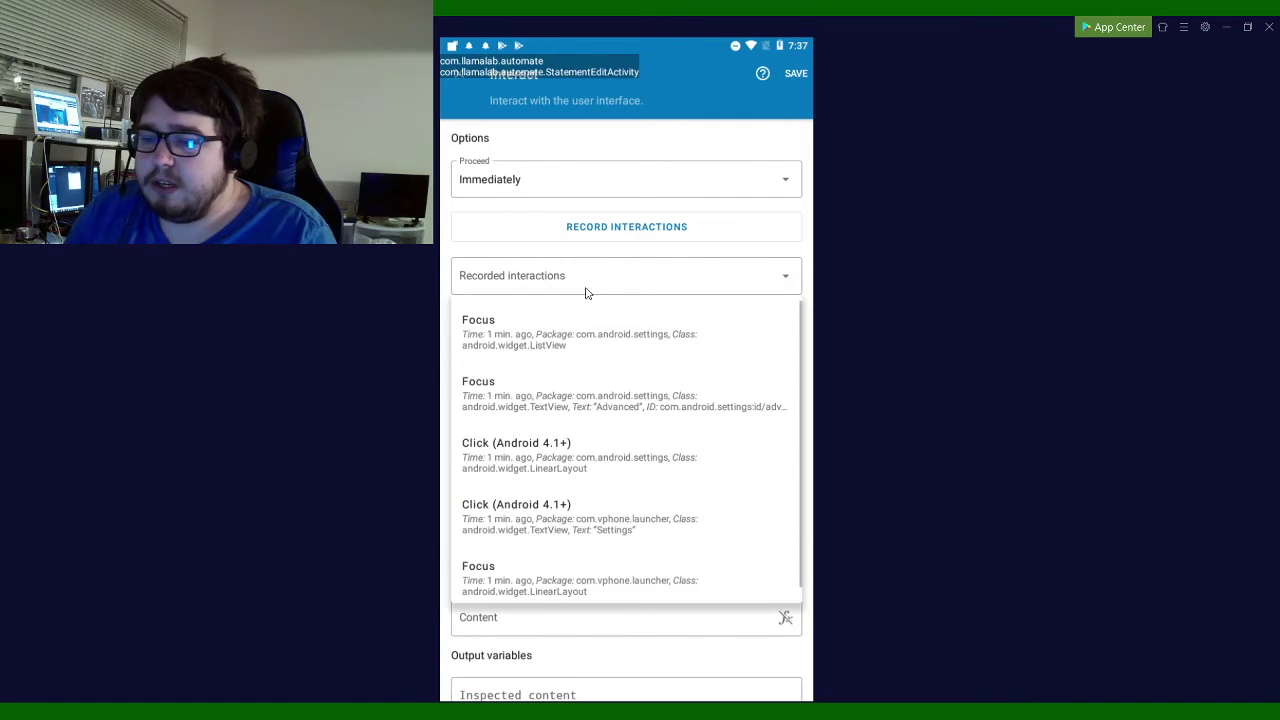
click(597, 244)
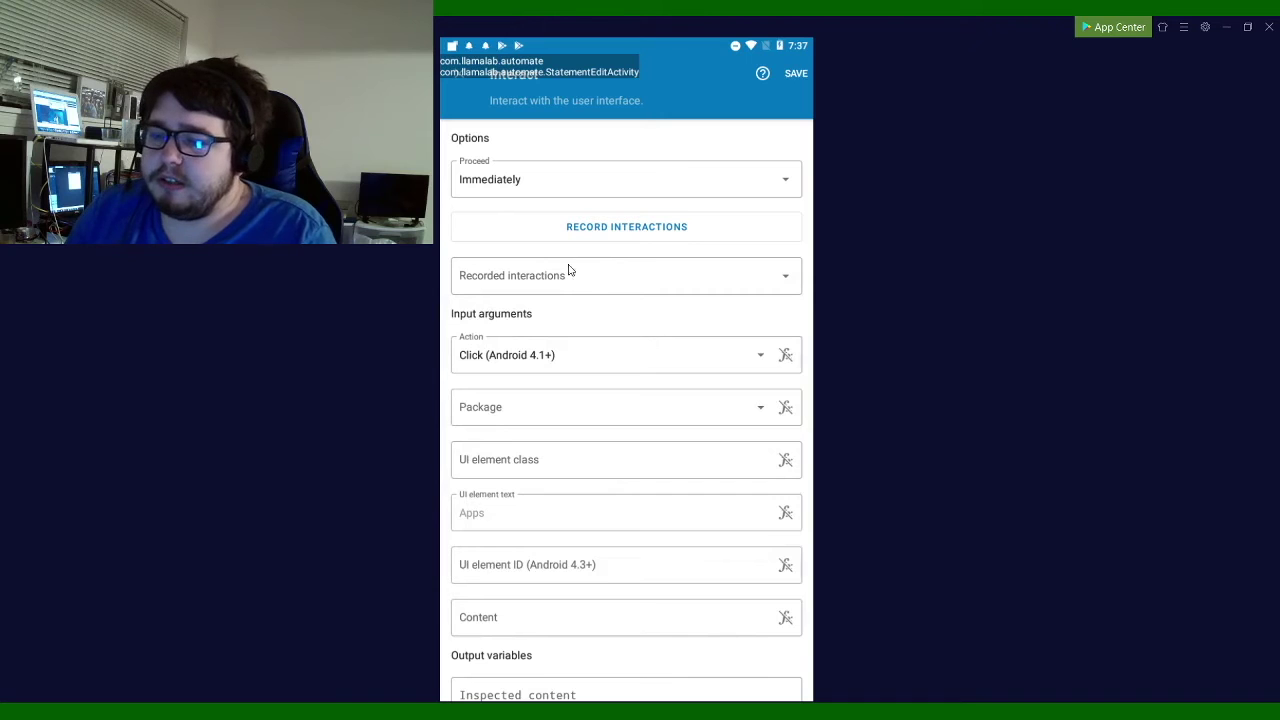
- Record new interactions for the copied block by opening the Browser entry in the Settings app's Apps list, and accept the recording
click(549, 239)
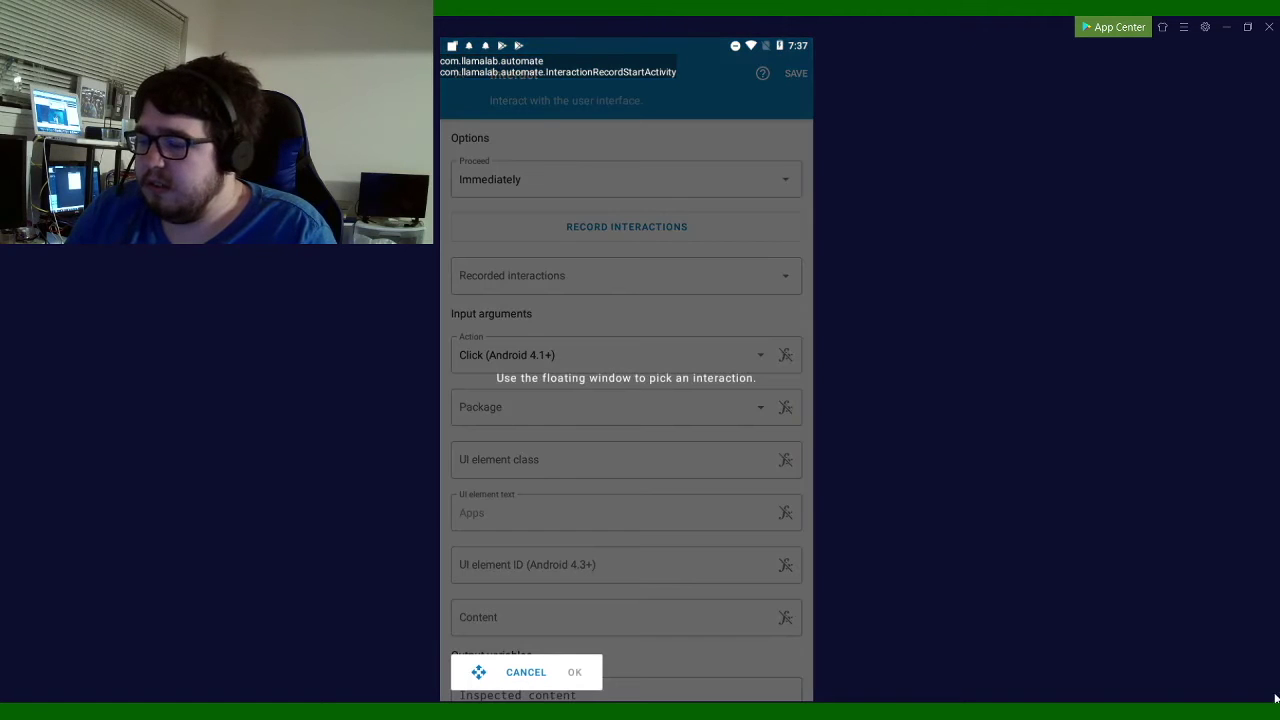
key(alt+Tab)
click(800, 342)
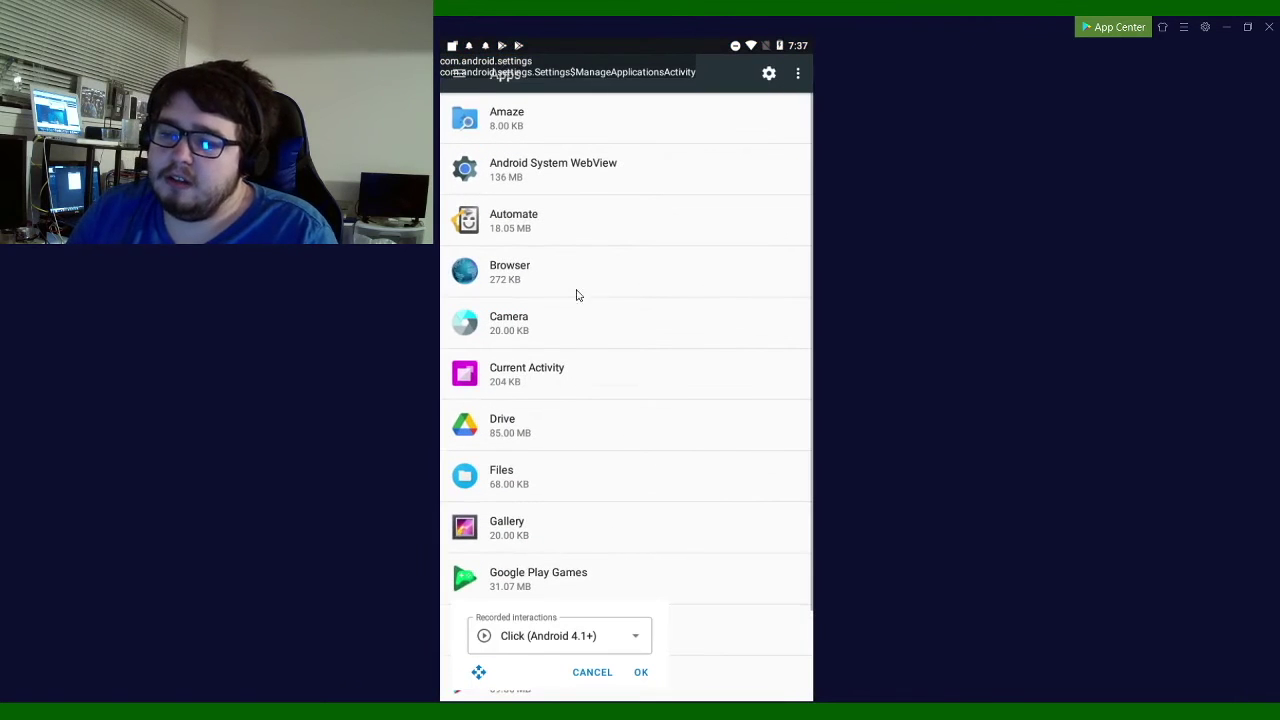
click(566, 282)
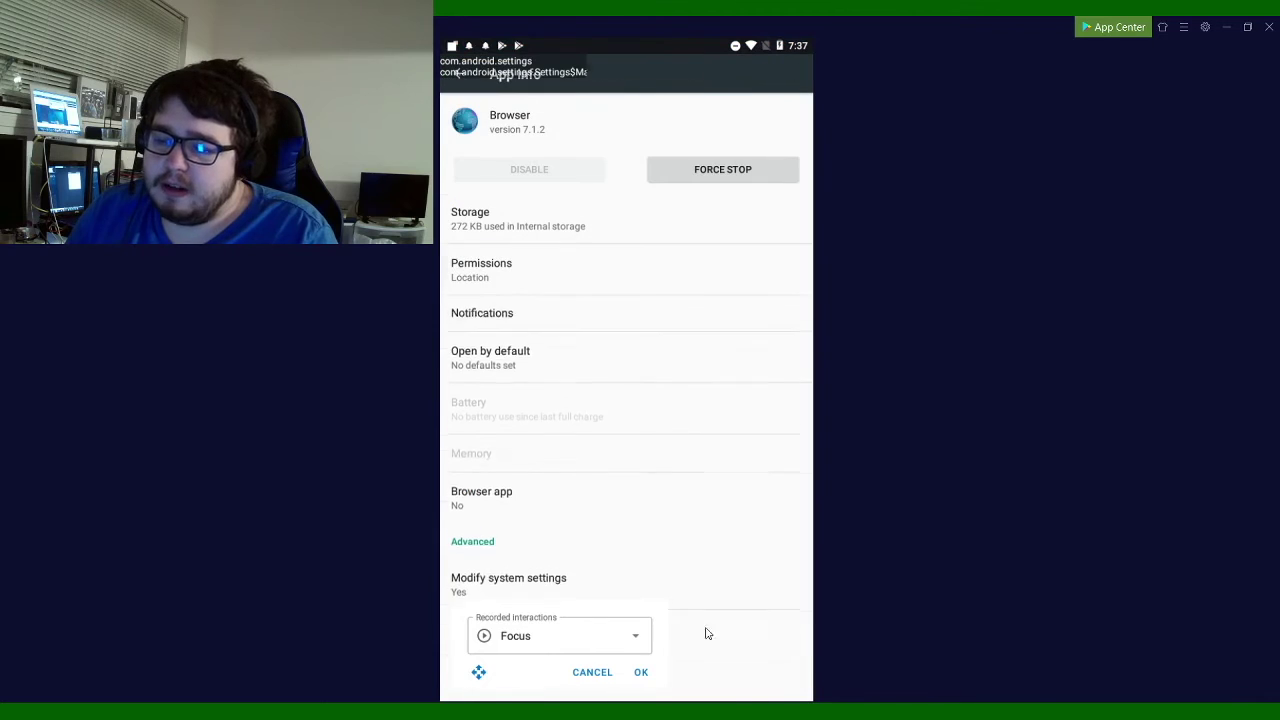
click(641, 672)
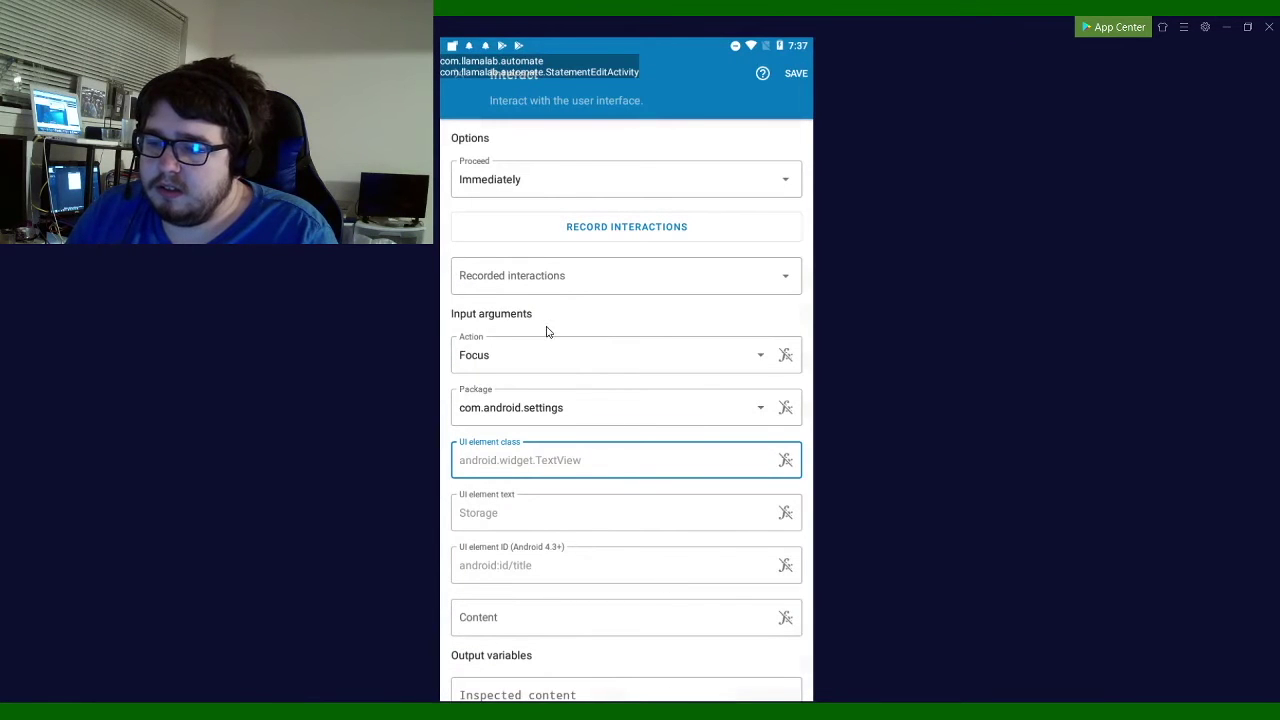
- Try the recorded com.android.settings LinearLayout click, and replace it with the recorded com.android.systemui FrameLayout click
click(518, 274)
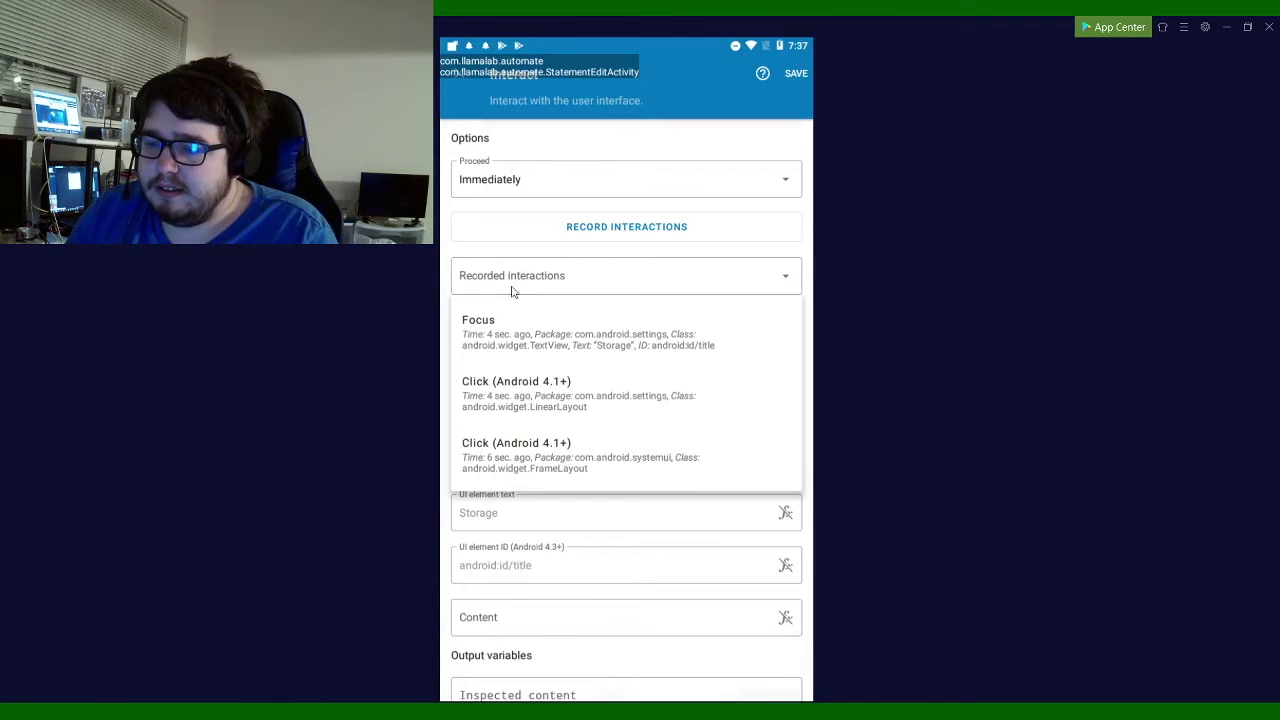
click(522, 402)
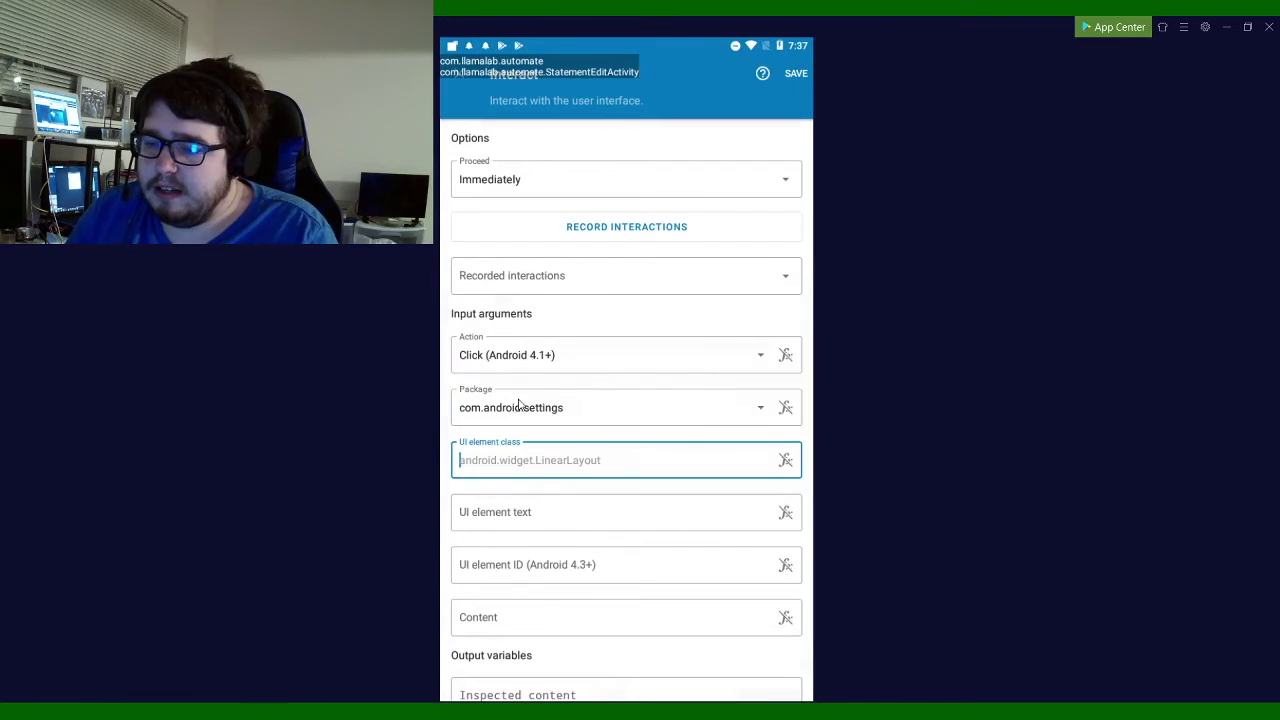
click(552, 286)
click(546, 457)
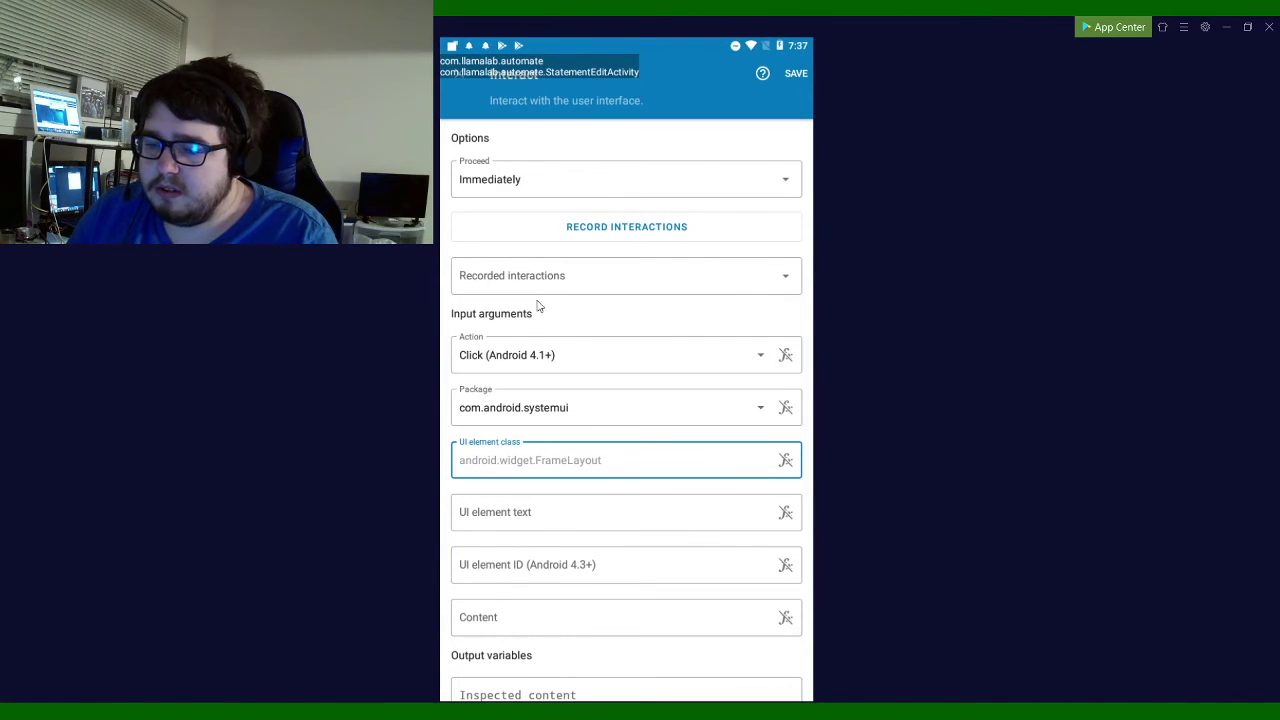
click(531, 290)
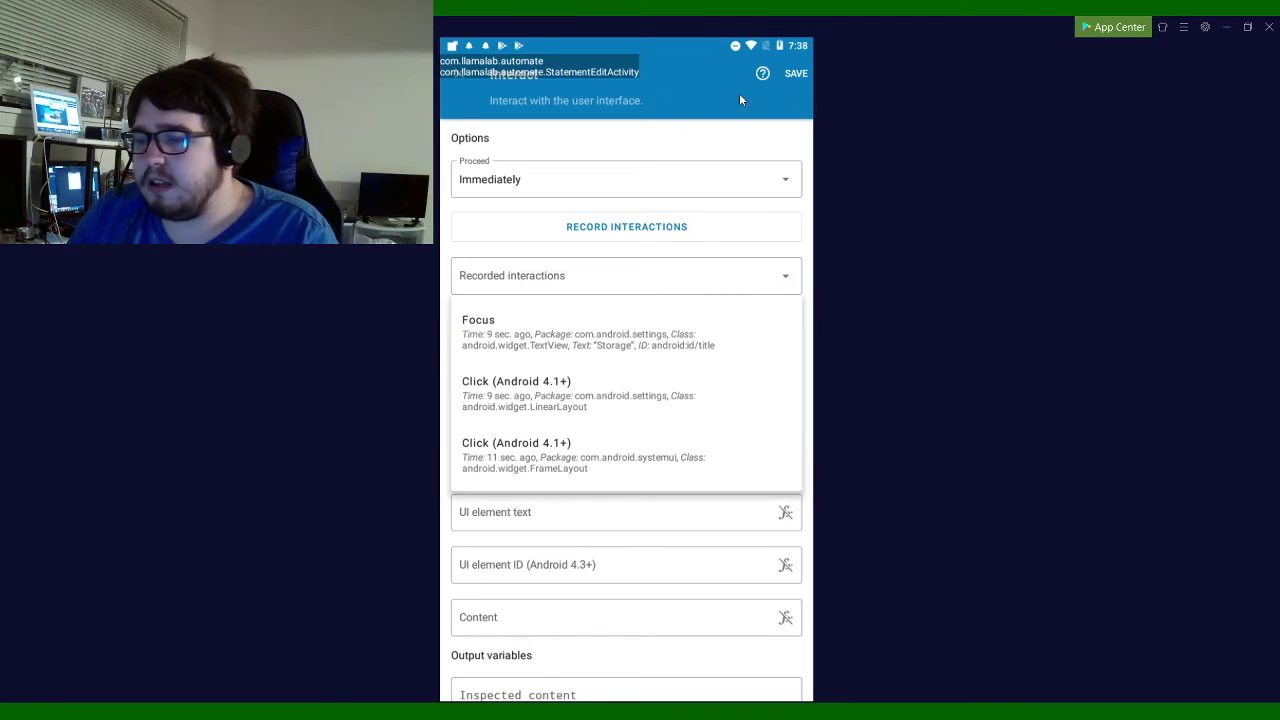
click(501, 222)
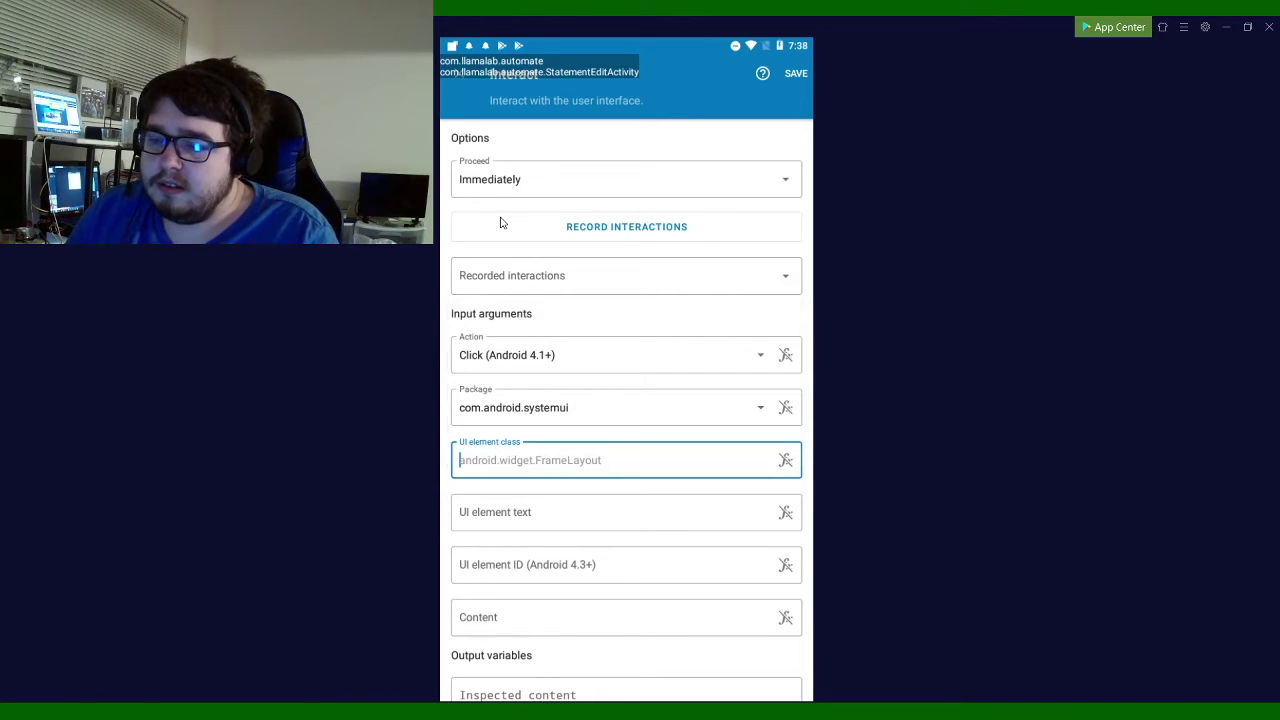
- Switch the copied Interact block's UI element class to expression mode and clear its value
click(786, 462)
scroll(731, 457, down, 1)
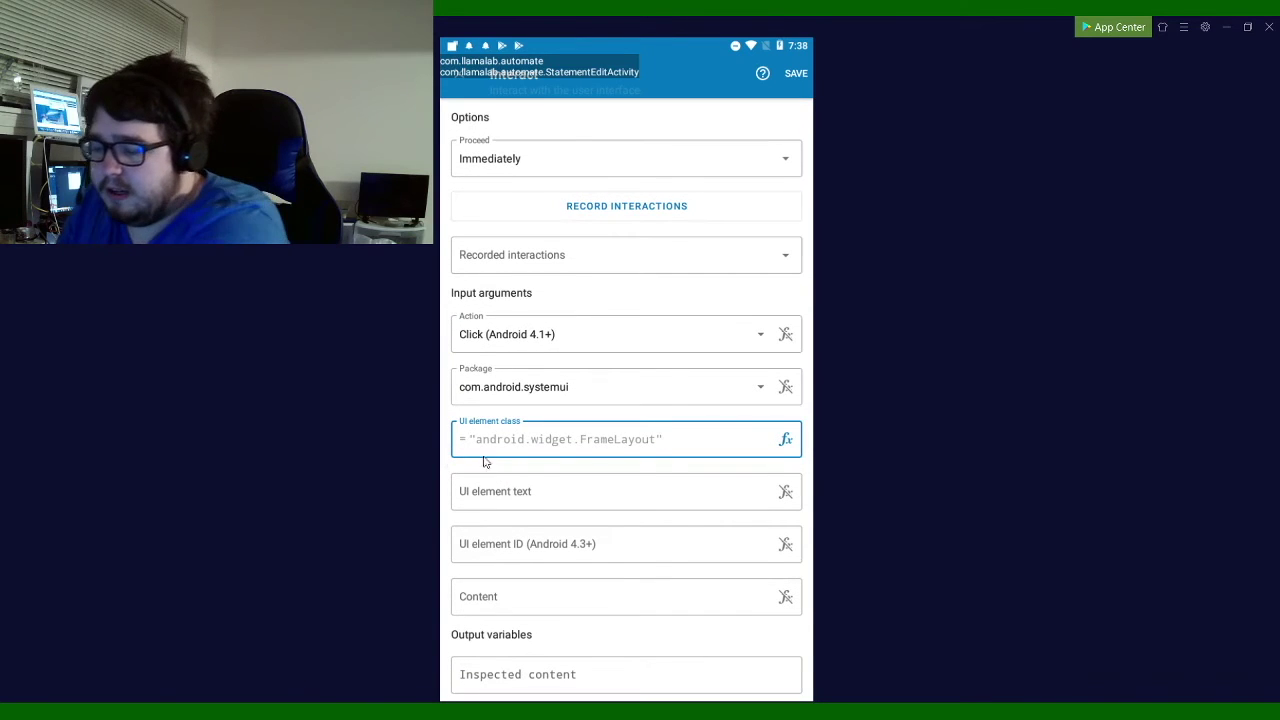
key(BackSpace)
key(BackSpace)
key(BackSpace)
key(BackSpace)
key(BackSpace)
key(BackSpace)
key(BackSpace)
key(BackSpace)
key(BackSpace)
key(BackSpace)
key(BackSpace)
key(BackSpace)
key(BackSpace)
key(BackSpace)
key(BackSpace)
key(BackSpace)
key(BackSpace)
key(BackSpace)
key(BackSpace)
key(BackSpace)
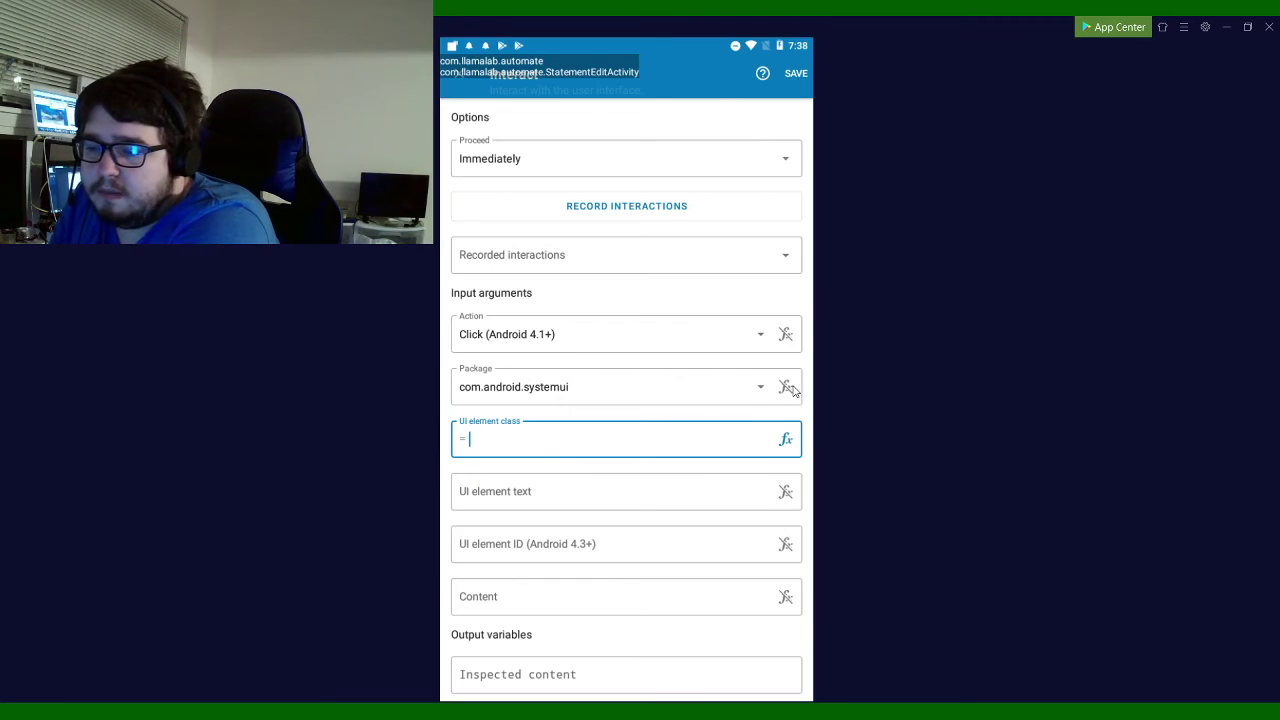
- Switch the copied Interact block's Package argument to expression mode and clear its value
click(785, 389)
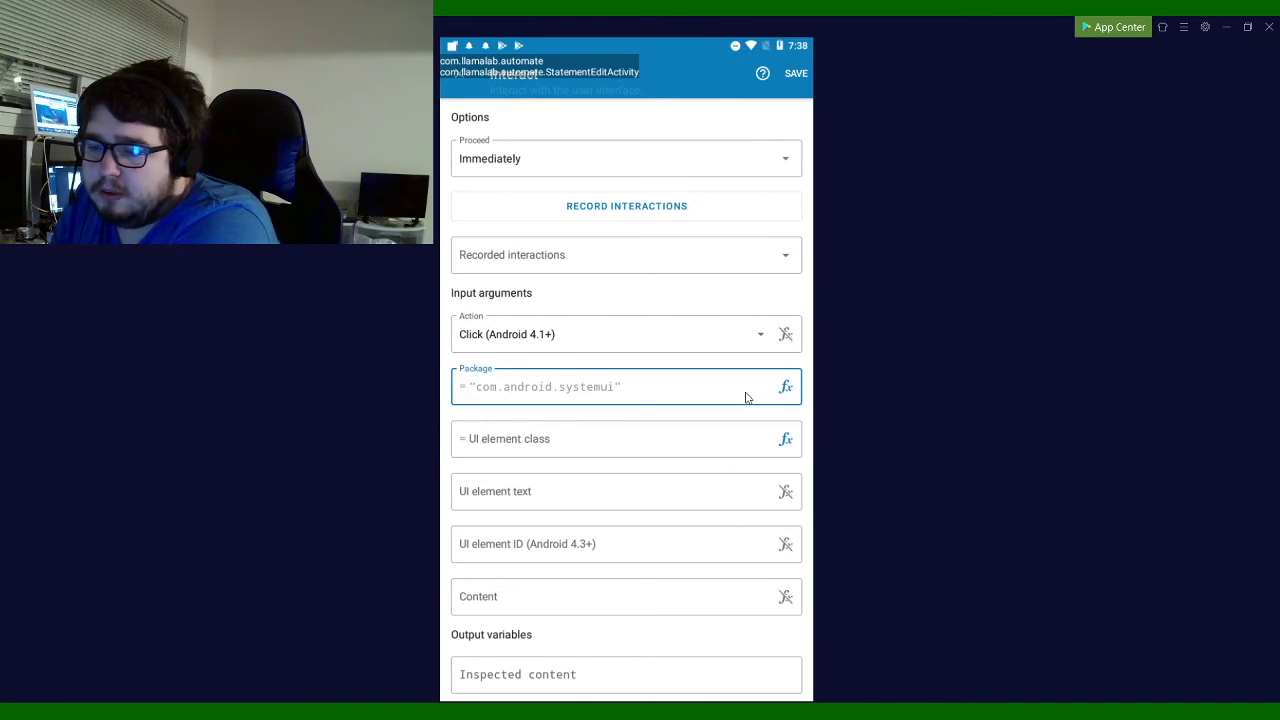
key(BackSpace)
key(BackSpace)
key(BackSpace)
key(BackSpace)
key(BackSpace)
key(BackSpace)
key(BackSpace)
key(BackSpace)
key(BackSpace)
key(BackSpace)
key(BackSpace)
key(BackSpace)
key(BackSpace)
key(BackSpace)
key(BackSpace)
key(BackSpace)
key(BackSpace)
key(BackSpace)
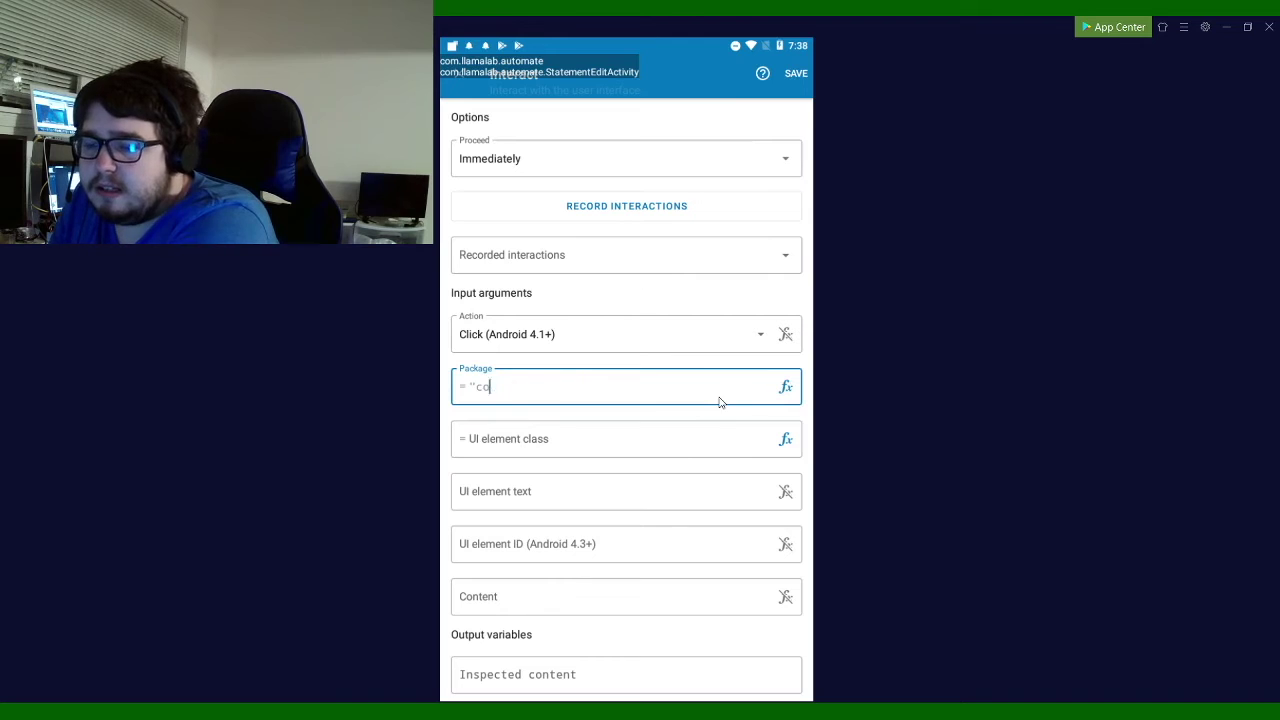
- Check the wording of the Browser entry in the Settings app, then return to the Interact block's UI element text in Automate
click(672, 506)
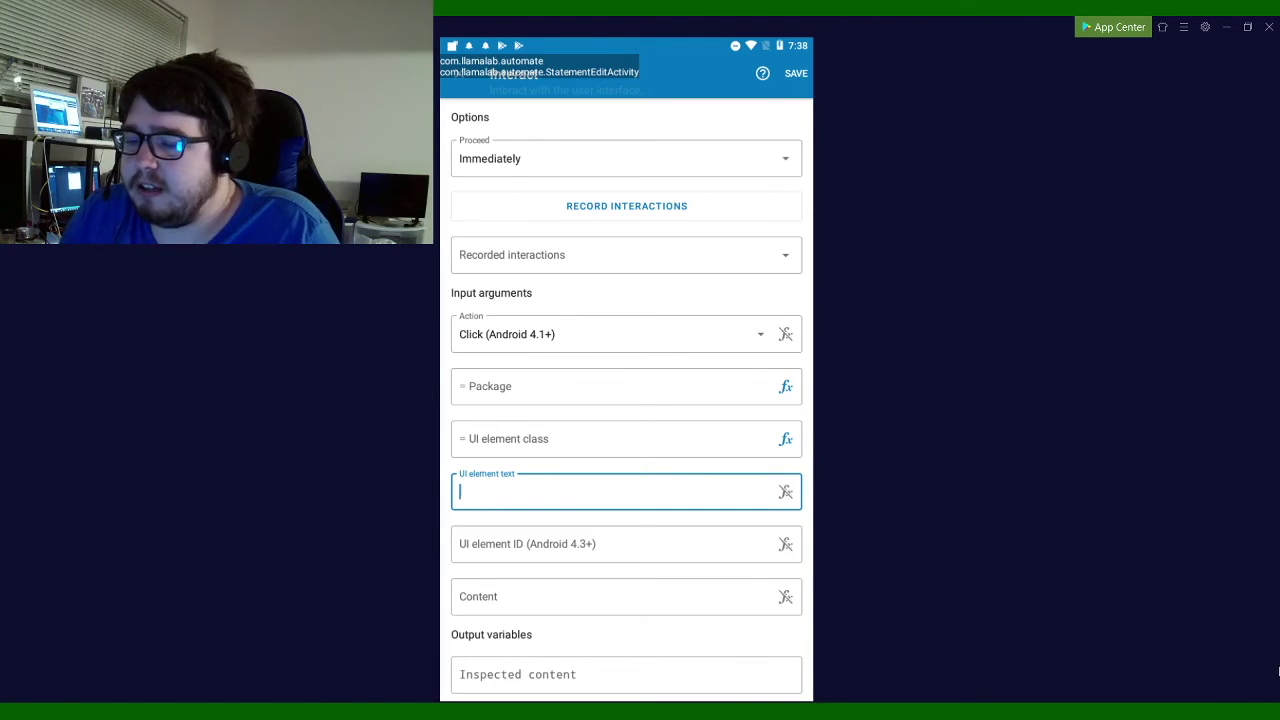
click(1277, 694)
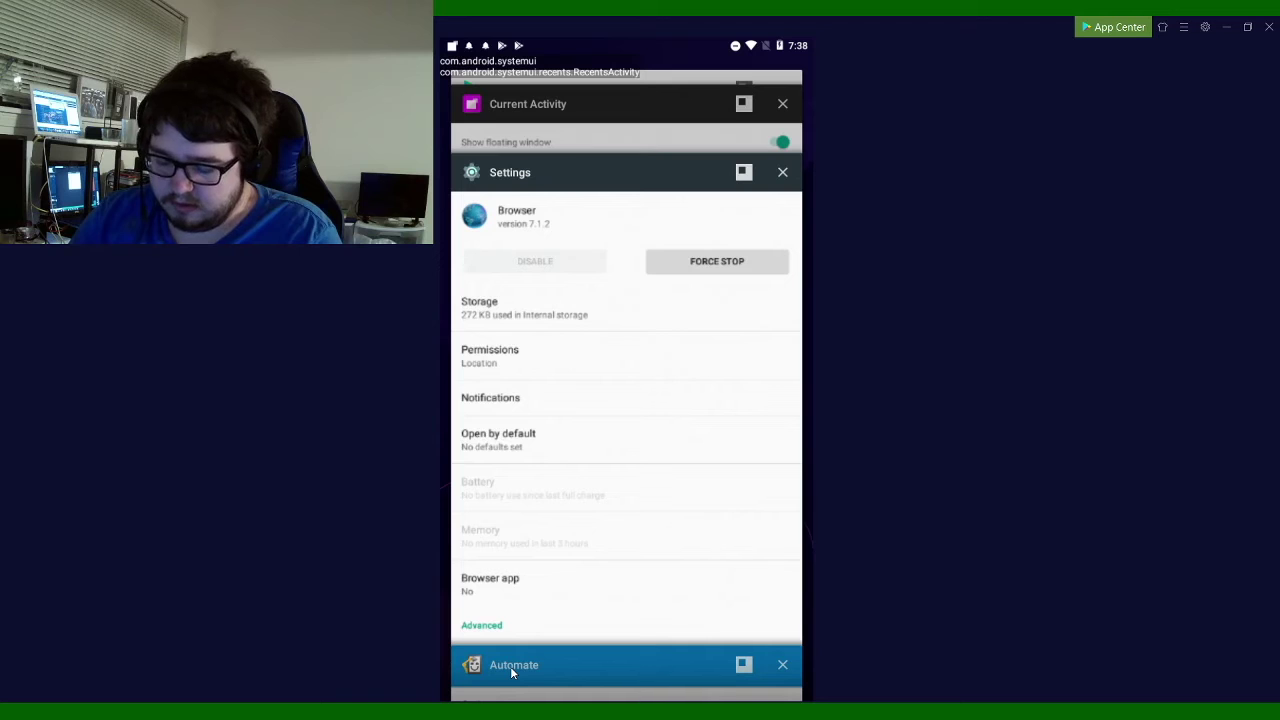
click(511, 668)
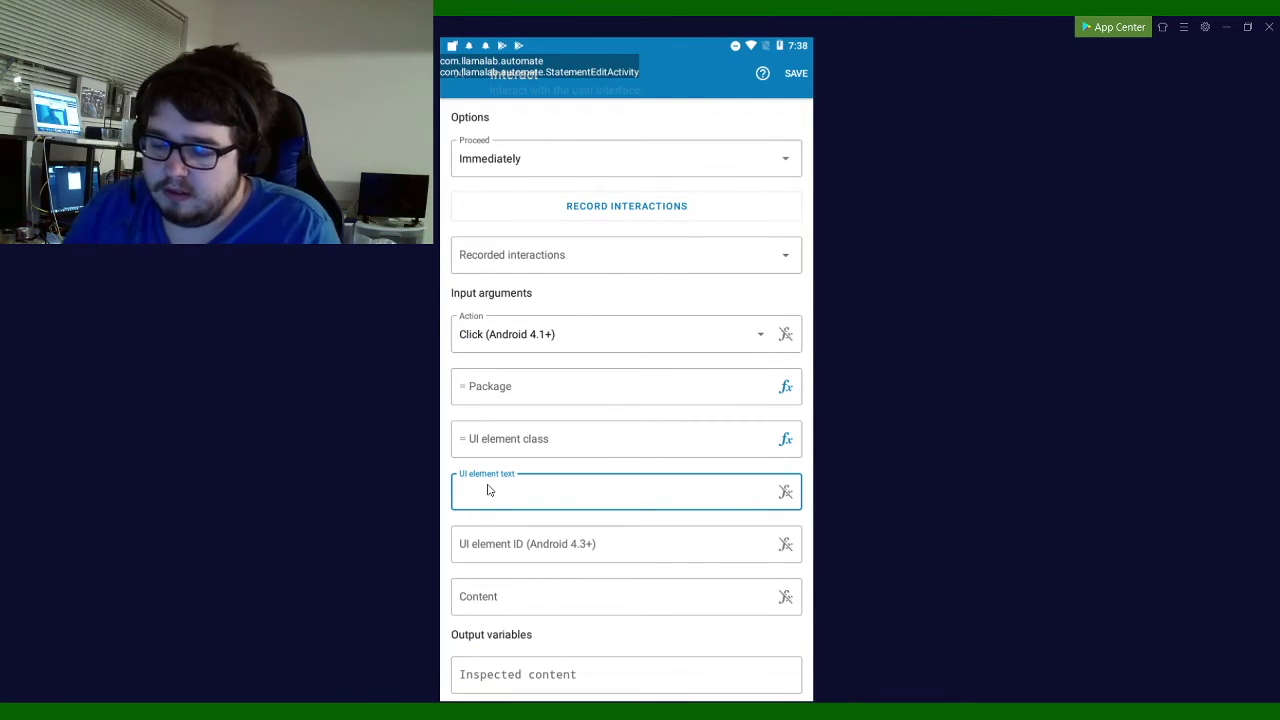
text(//////////br)
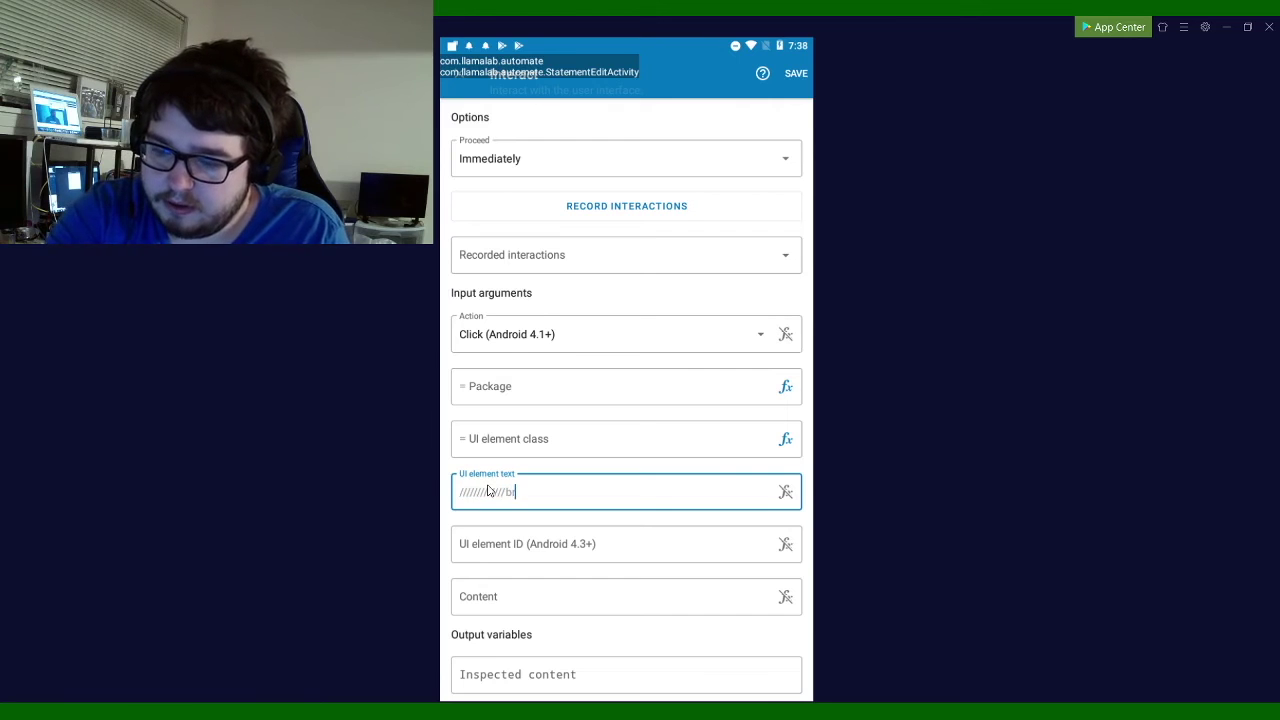
key(BackSpace)
key(BackSpace)
key(BackSpace)
key(BackSpace)
key(BackSpace)
key(BackSpace)
key(BackSpace)
key(BackSpace)
key(BackSpace)
key(BackSpace)
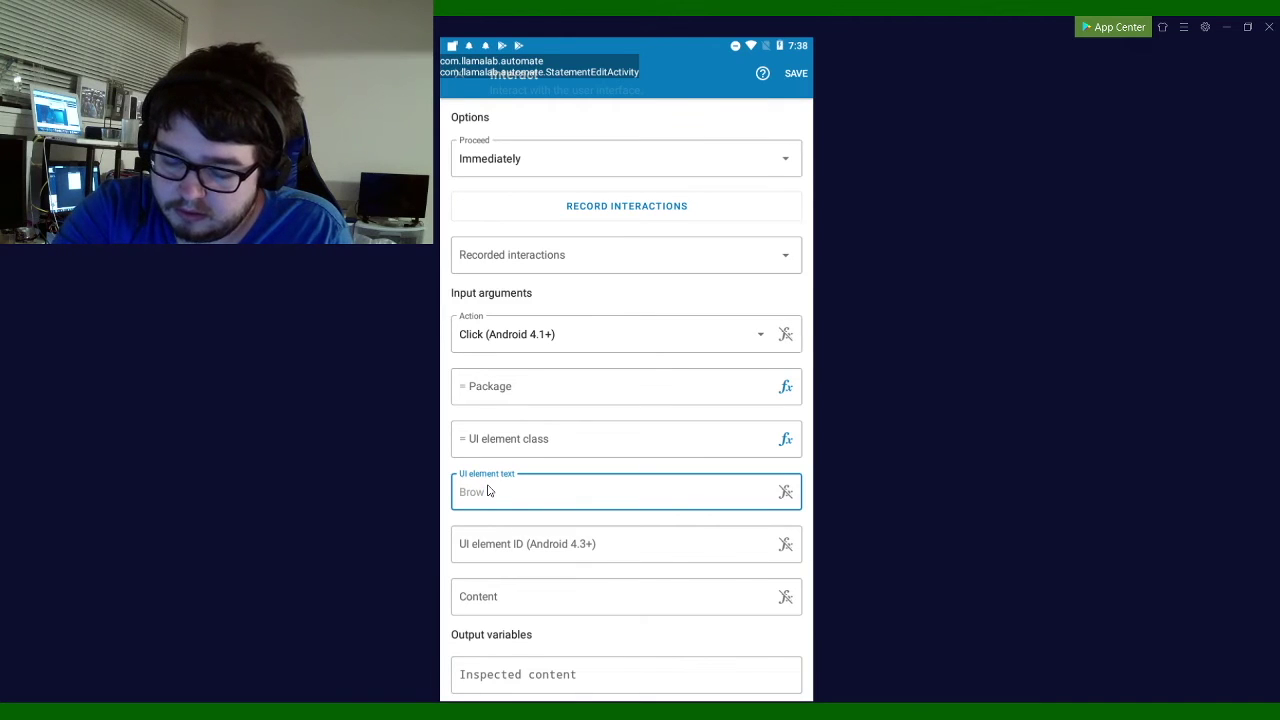
- Set the copied block's UI element text to "Browser" and save the Interact block
text(Brow)
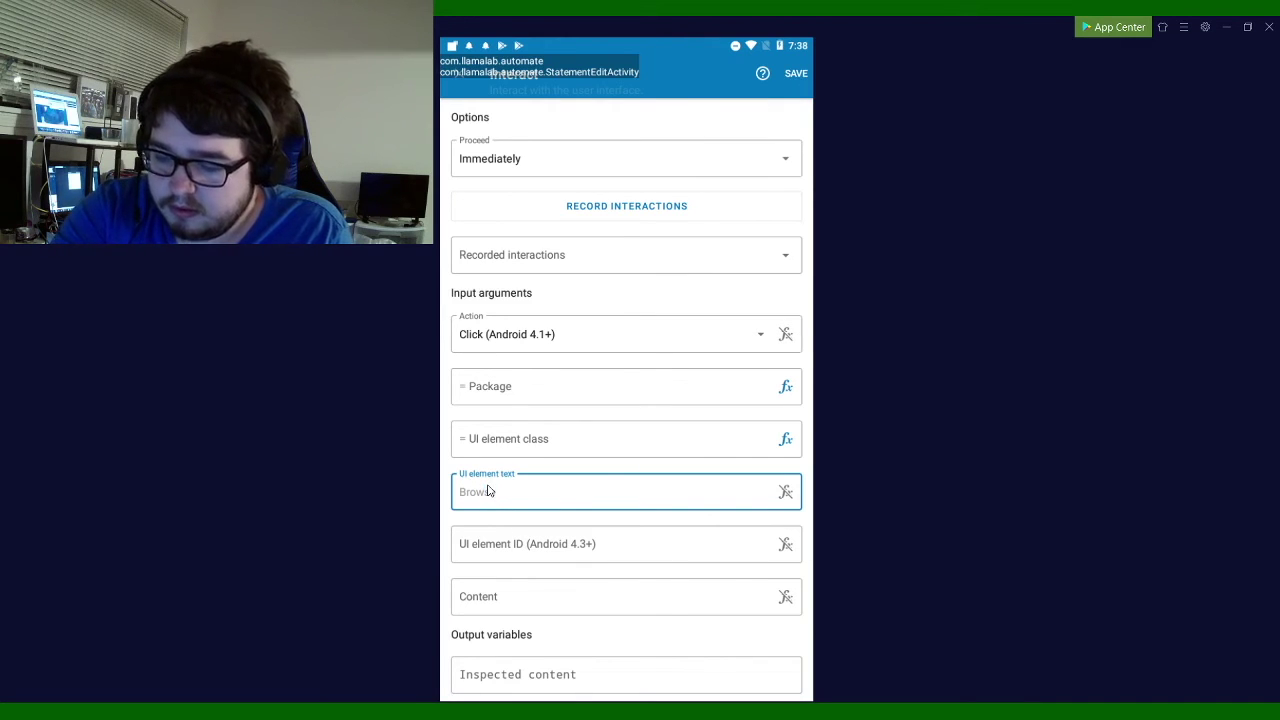
text(ser)
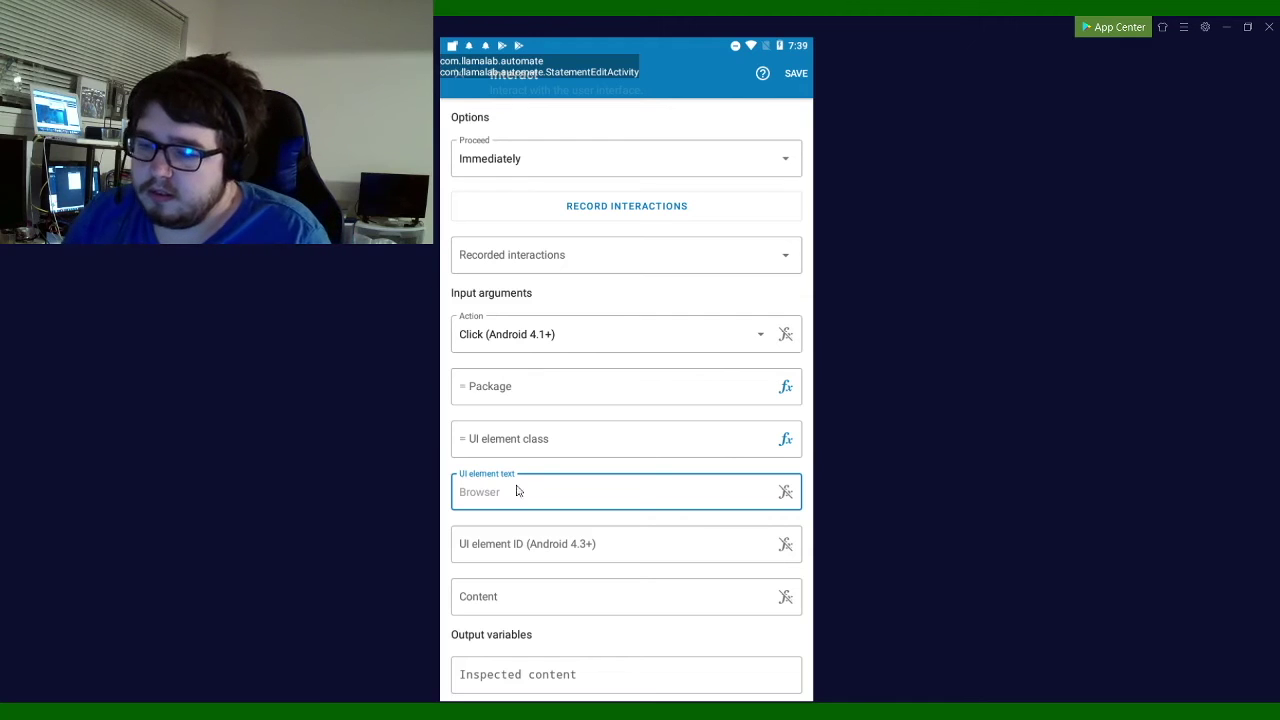
click(795, 73)
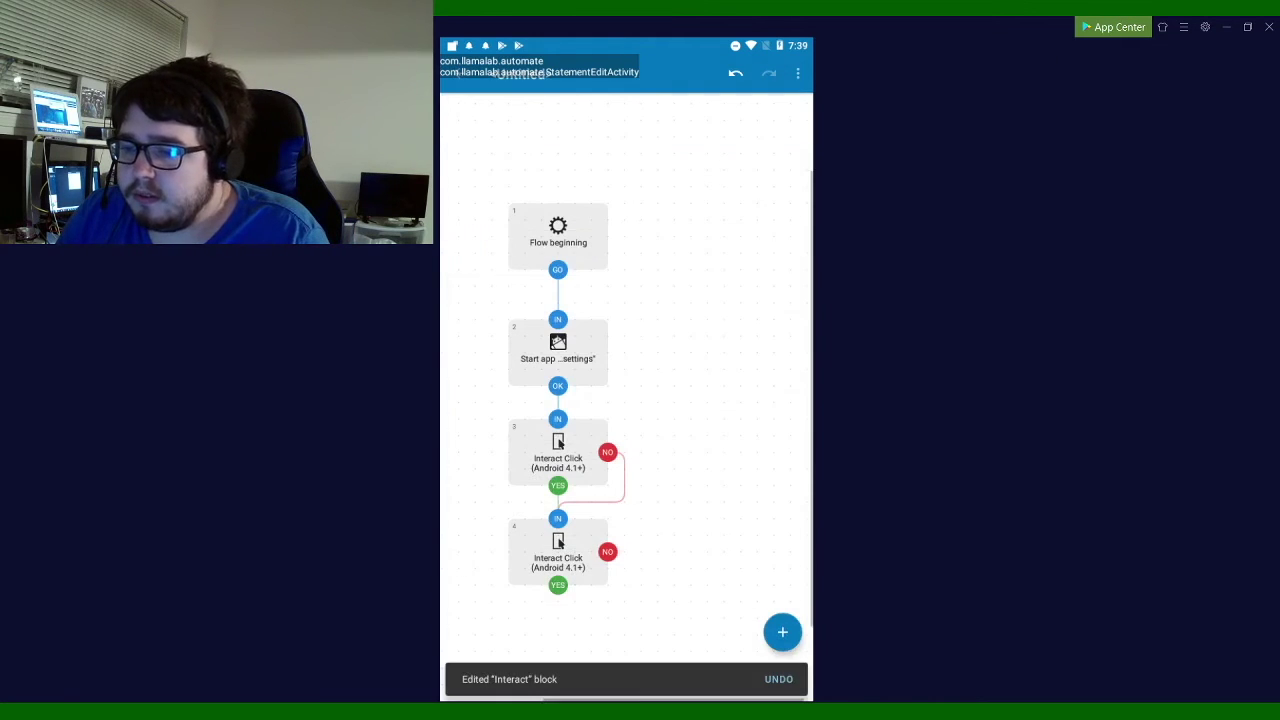
- Connect the second Interact block's NO and YES outputs back to the IN of the first Interact block
drag(607, 551, 557, 418)
drag(558, 587, 557, 418)
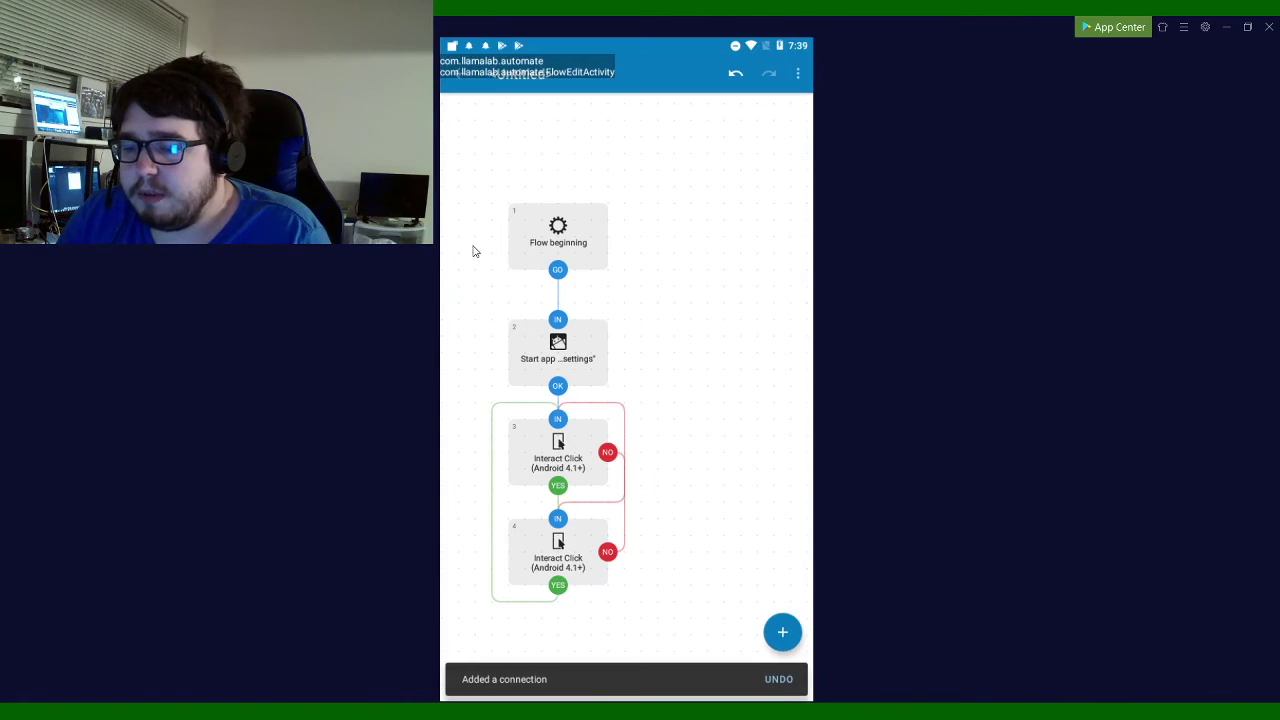
- Check the second Interact block's arguments, leave the flow editor and start the untitled flow
click(566, 562)
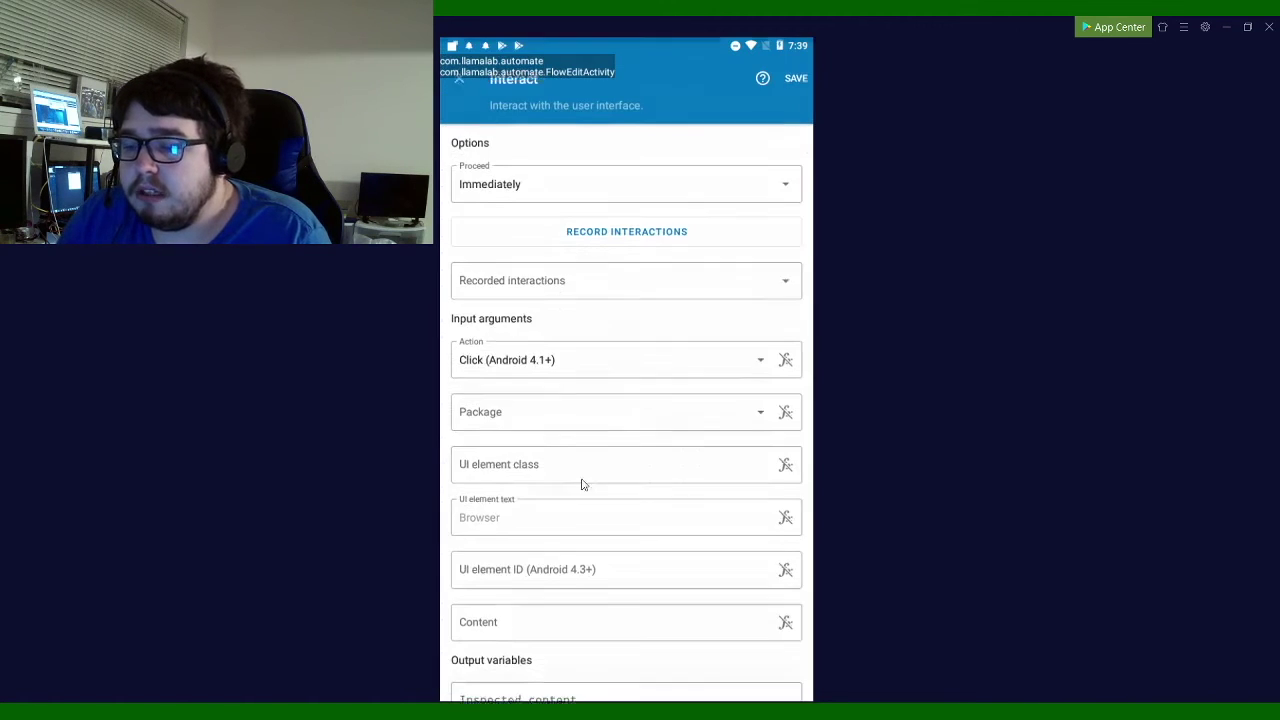
click(468, 83)
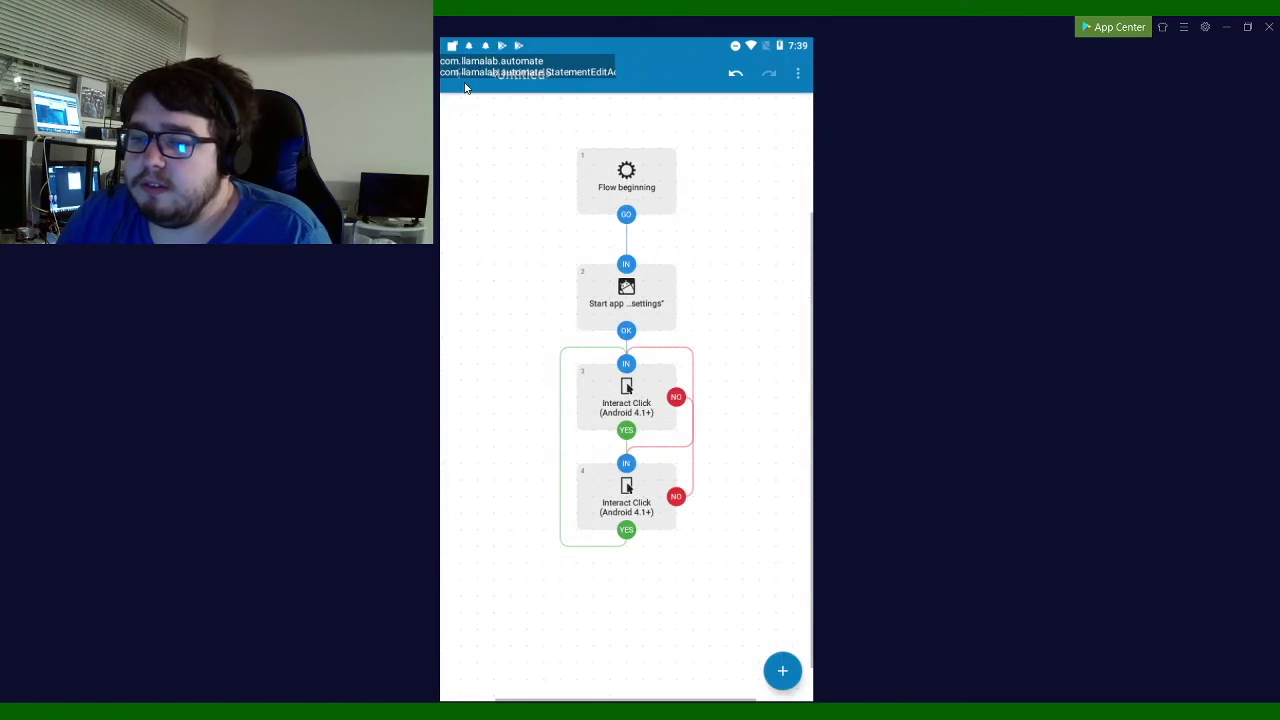
click(468, 83)
click(730, 172)
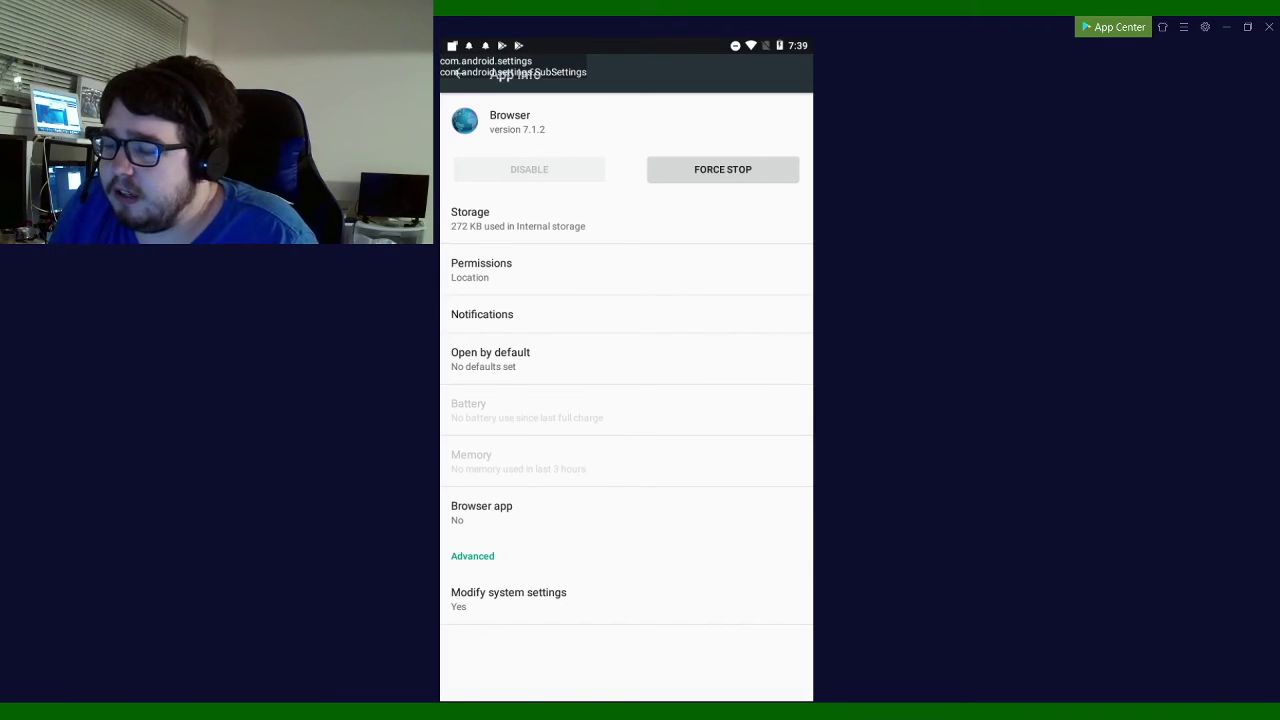
- Return from Settings to Automate, stop the running flow and reopen its flowchart for editing
key(alt+Tab)
click(683, 549)
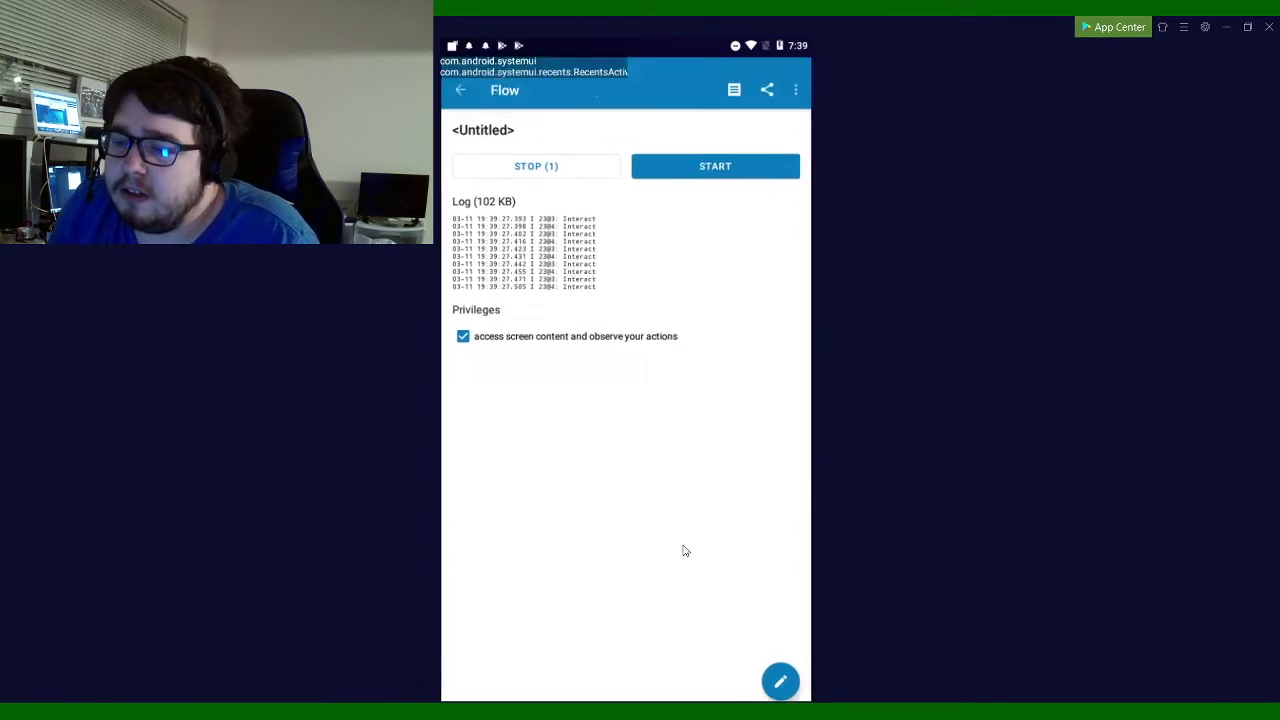
click(533, 157)
click(782, 665)
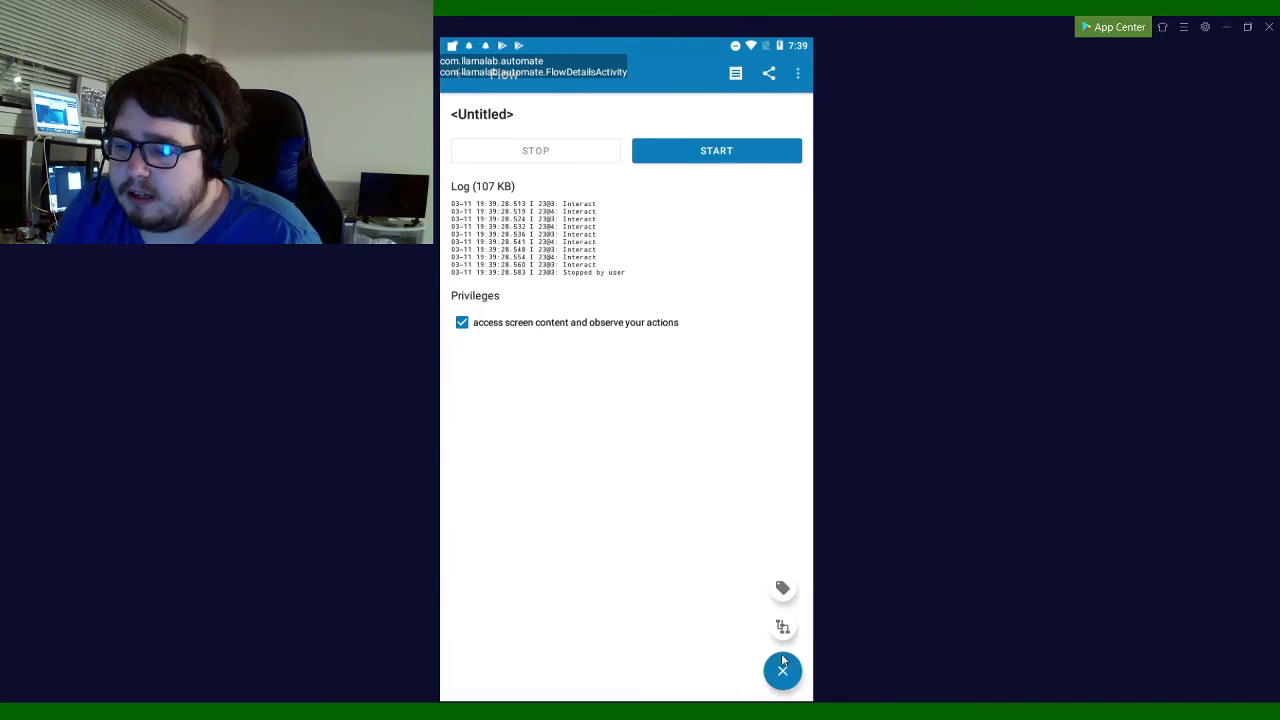
click(782, 630)
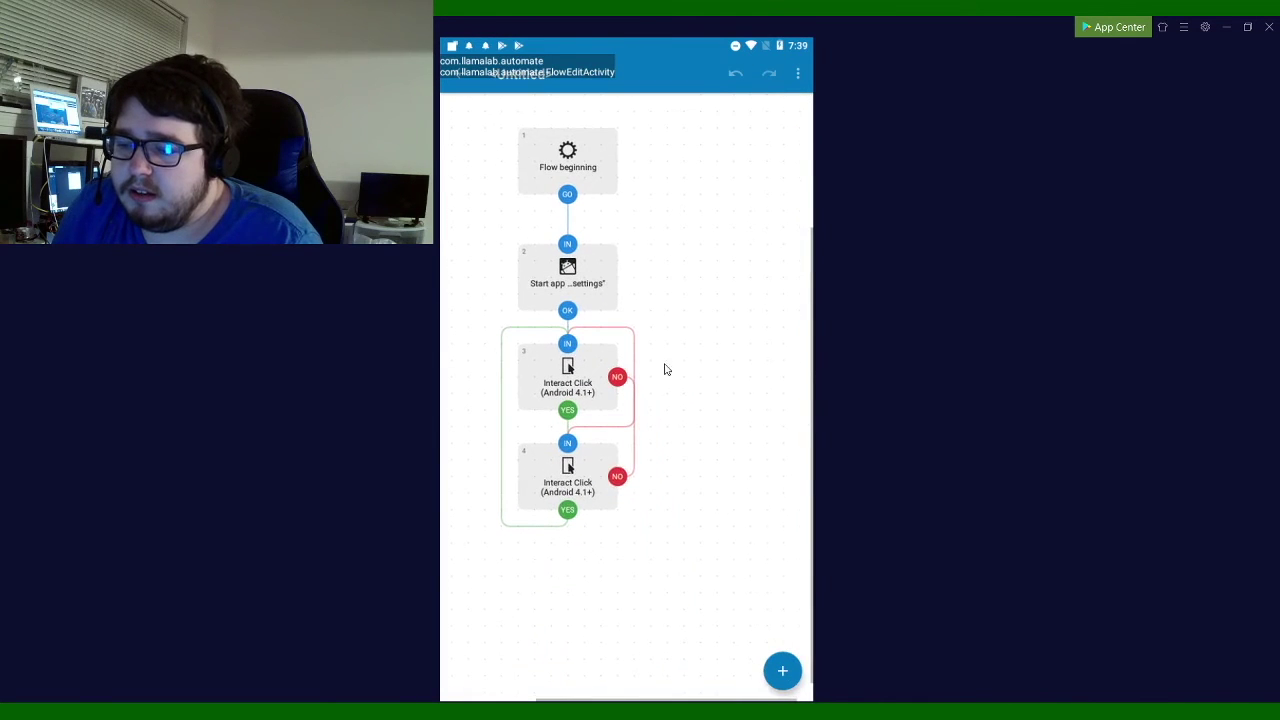
- Remove the second Interact block's NO and YES connections to the first Interact block
drag(612, 484, 702, 440)
click(563, 345)
key(Delete)
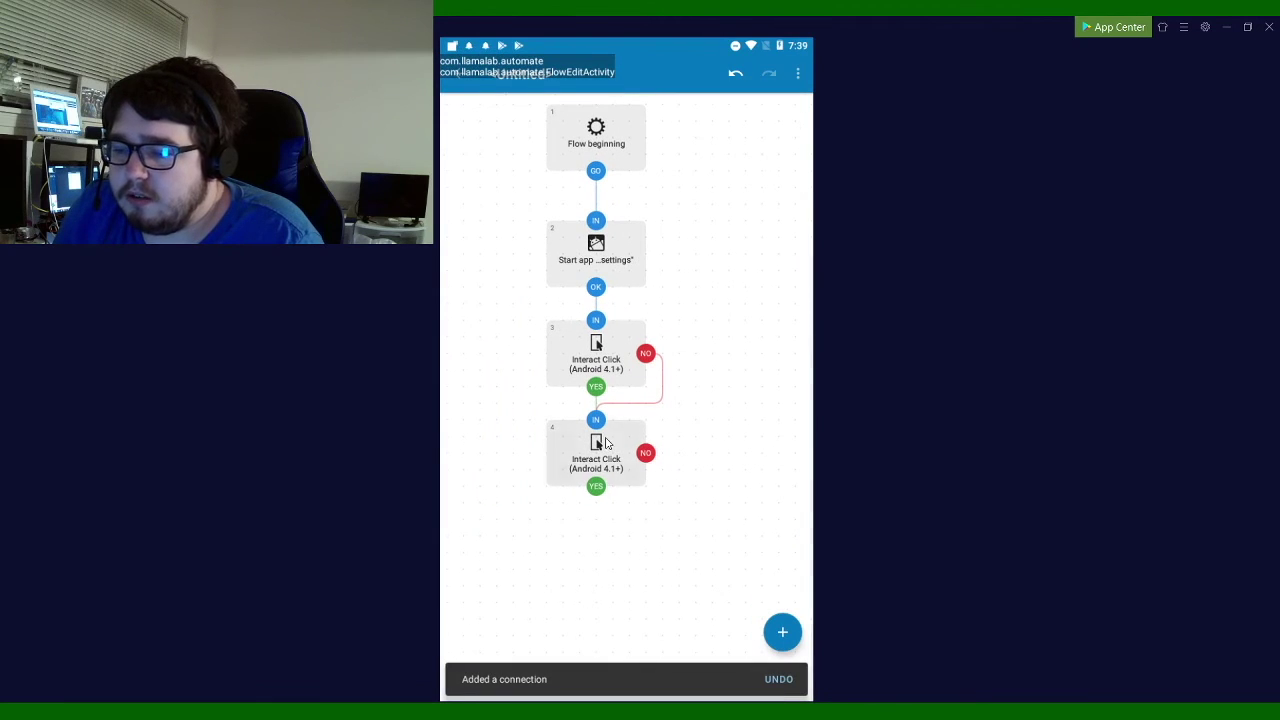
- Copy the second Interact block and paste the duplicate beneath it
click(609, 445)
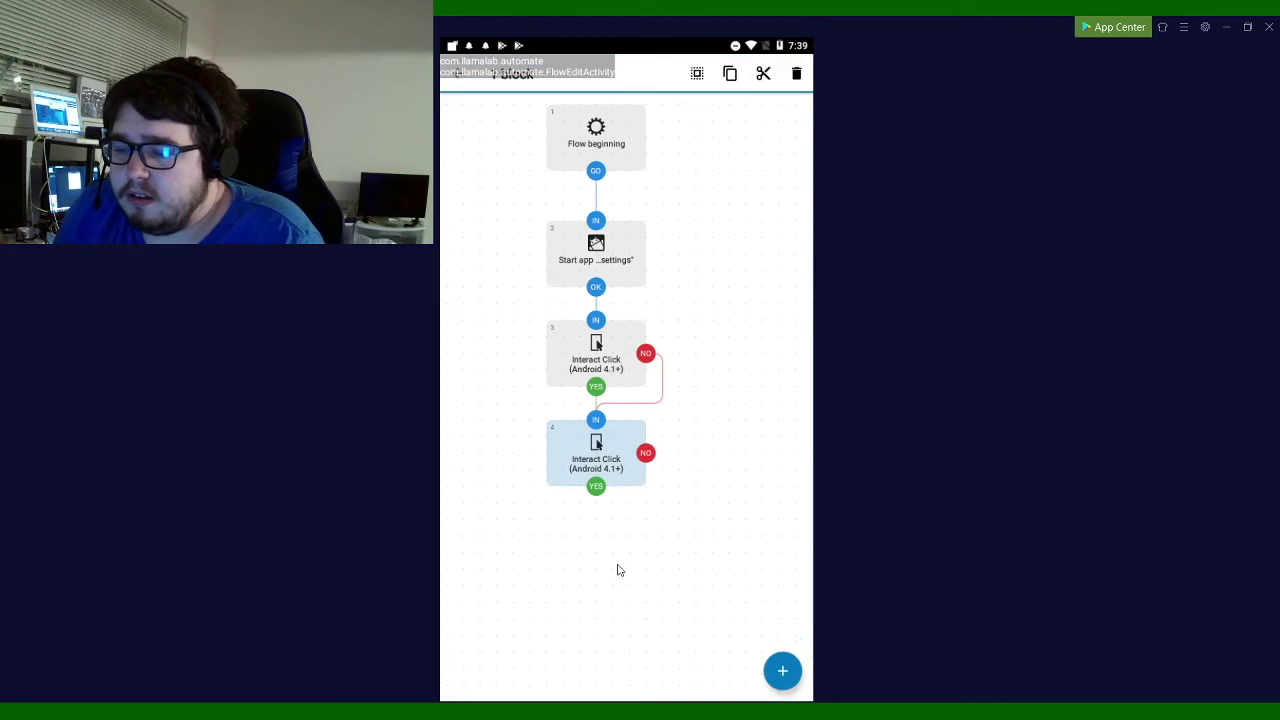
click(463, 87)
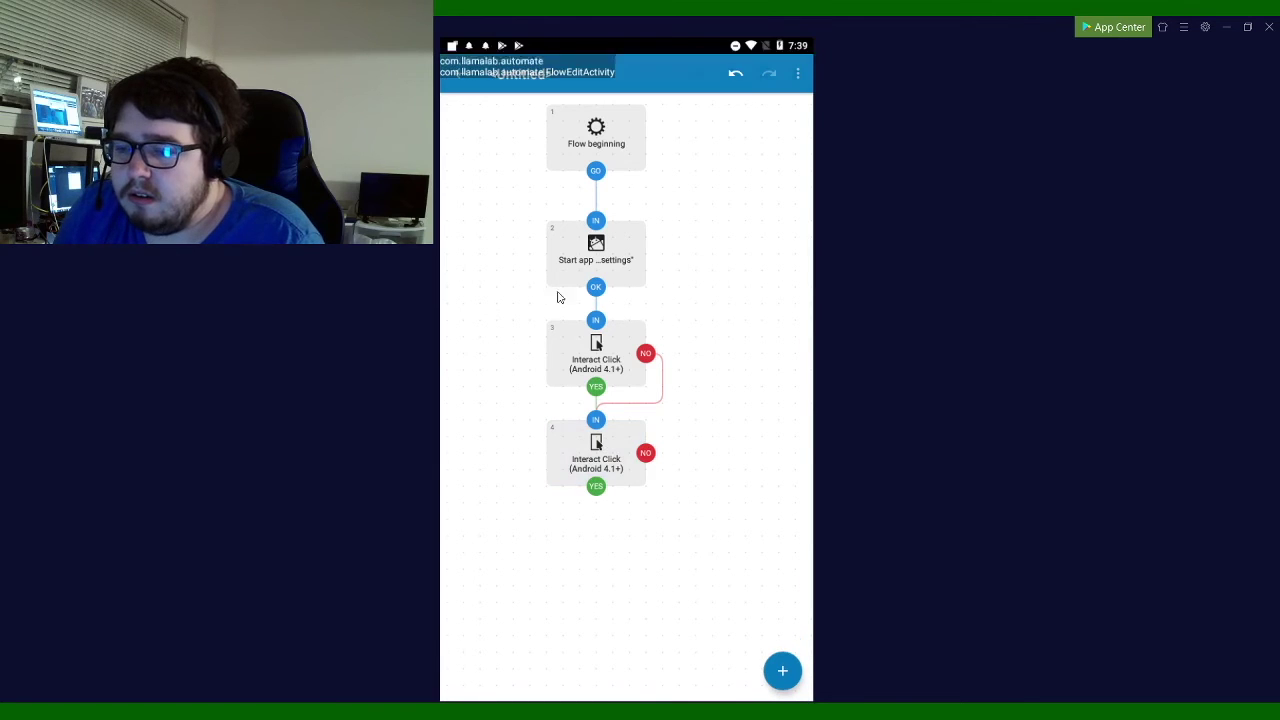
click(646, 520)
click(646, 494)
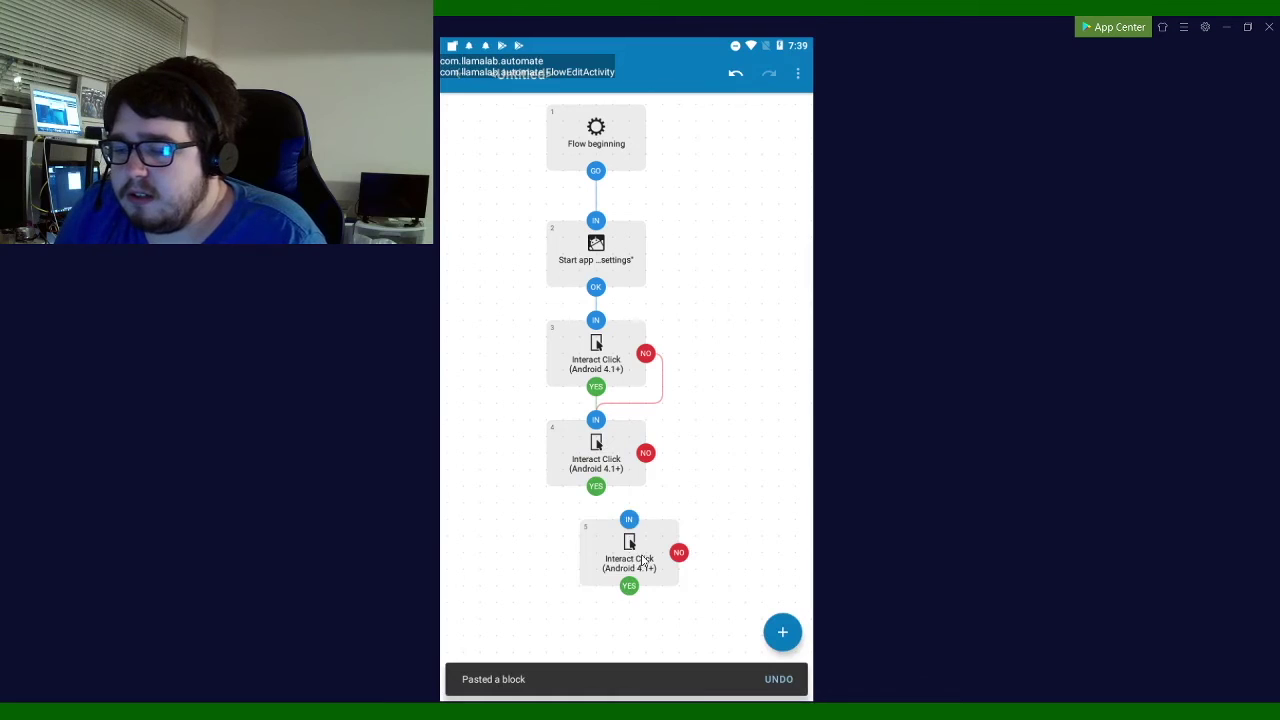
- Connect the second Interact block's YES and NO outputs to the pasted block's IN and align the pasted block under it
drag(629, 545, 612, 545)
click(633, 502)
drag(646, 453, 612, 519)
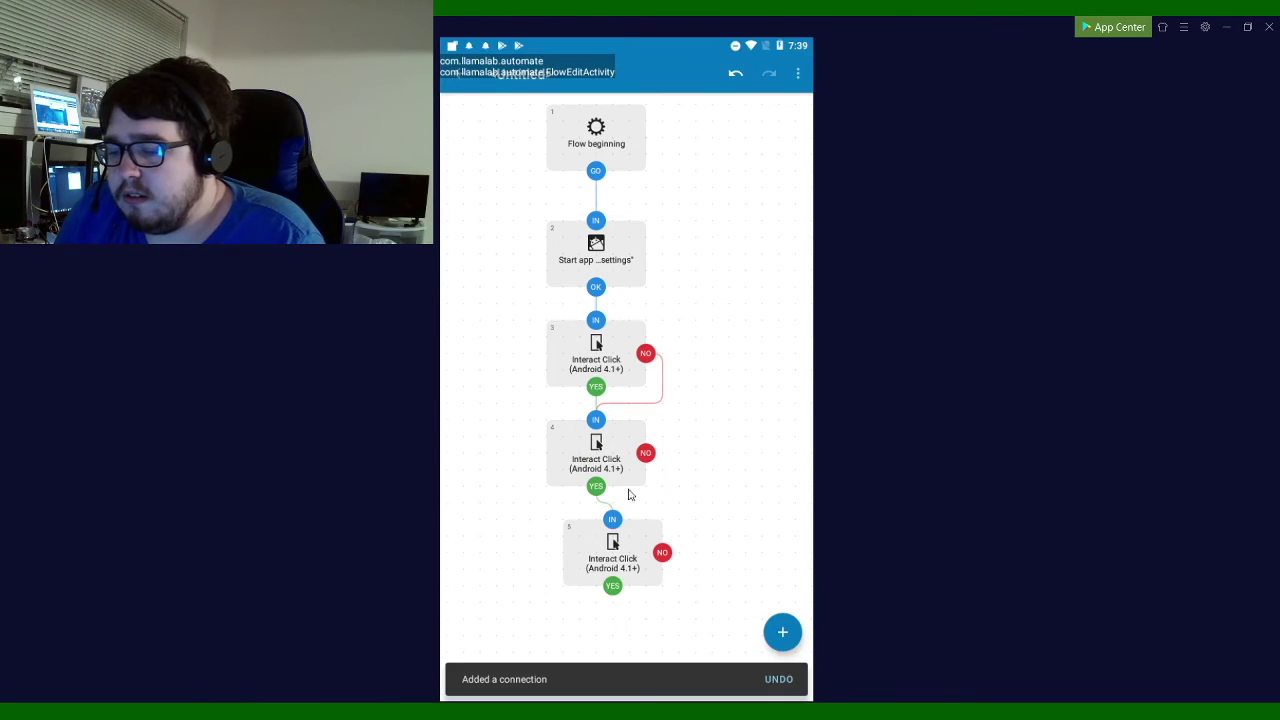
drag(621, 563, 605, 565)
- Record interactions for the third Interact block by force stopping Browser in Settings and confirming with OK
click(605, 565)
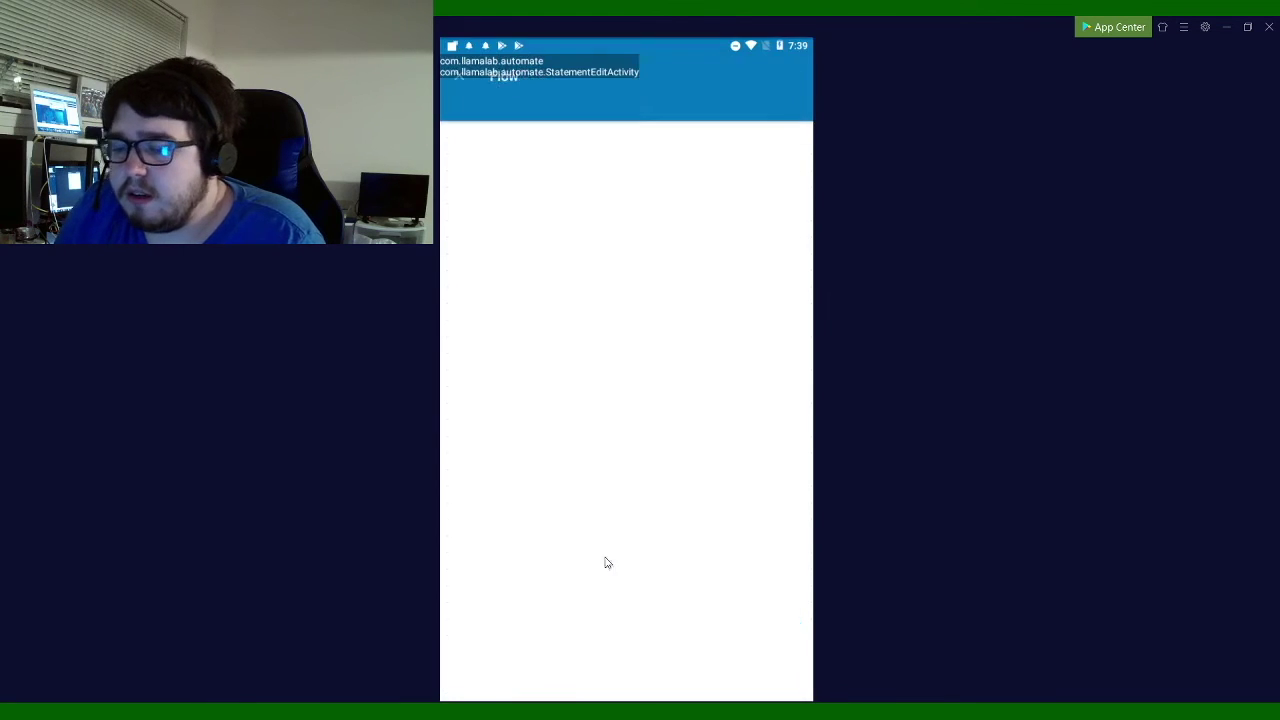
click(559, 240)
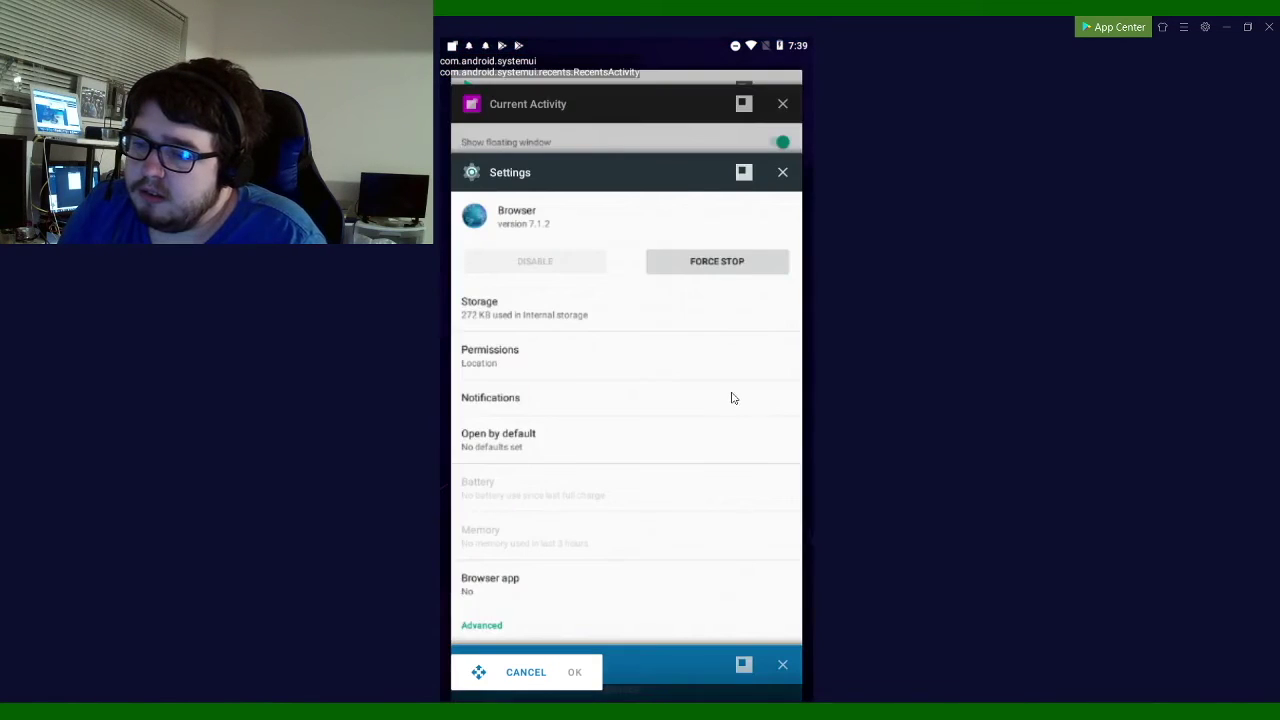
click(731, 397)
click(727, 182)
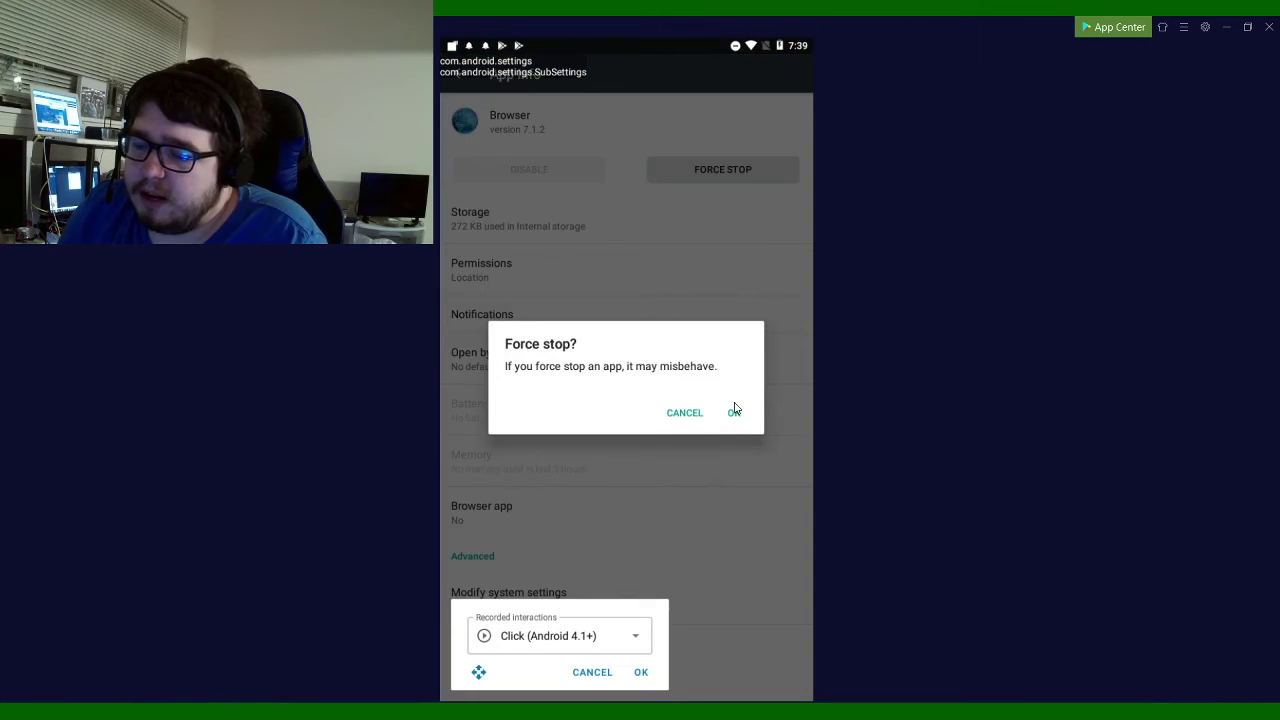
click(734, 412)
click(641, 672)
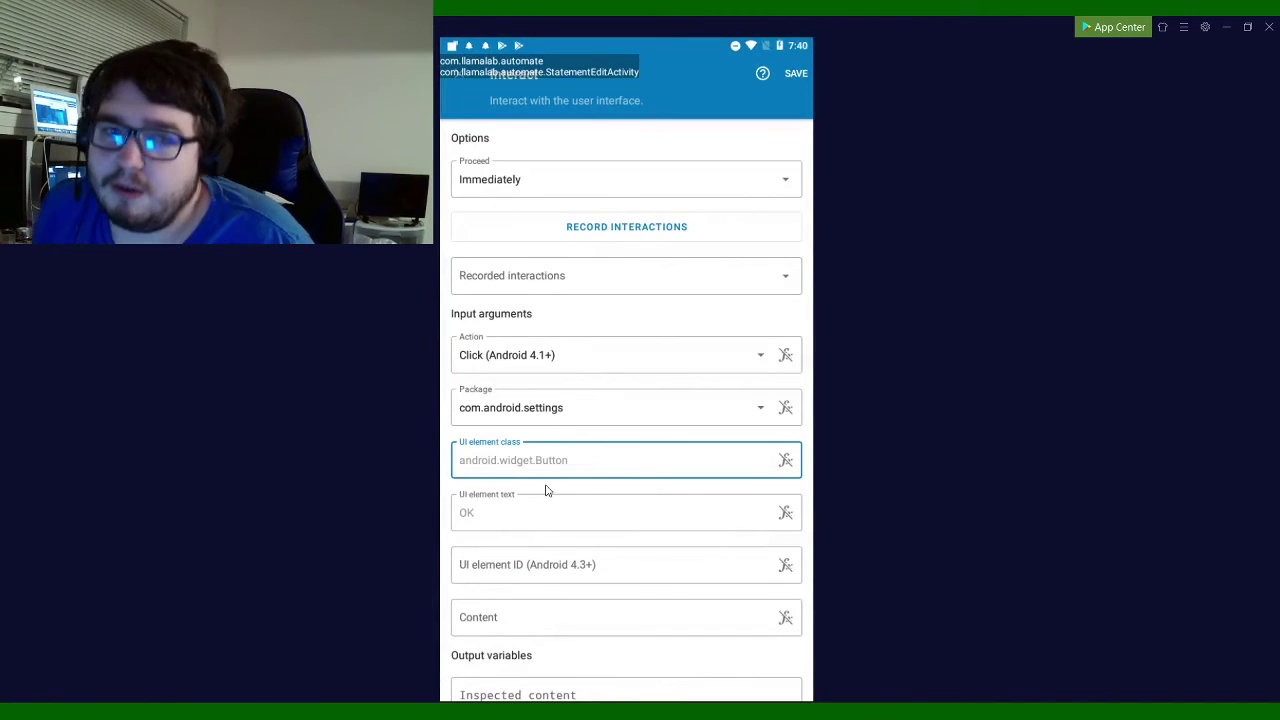
- Apply the recorded "FORCE STOP" click to the third Interact block and save it
click(598, 290)
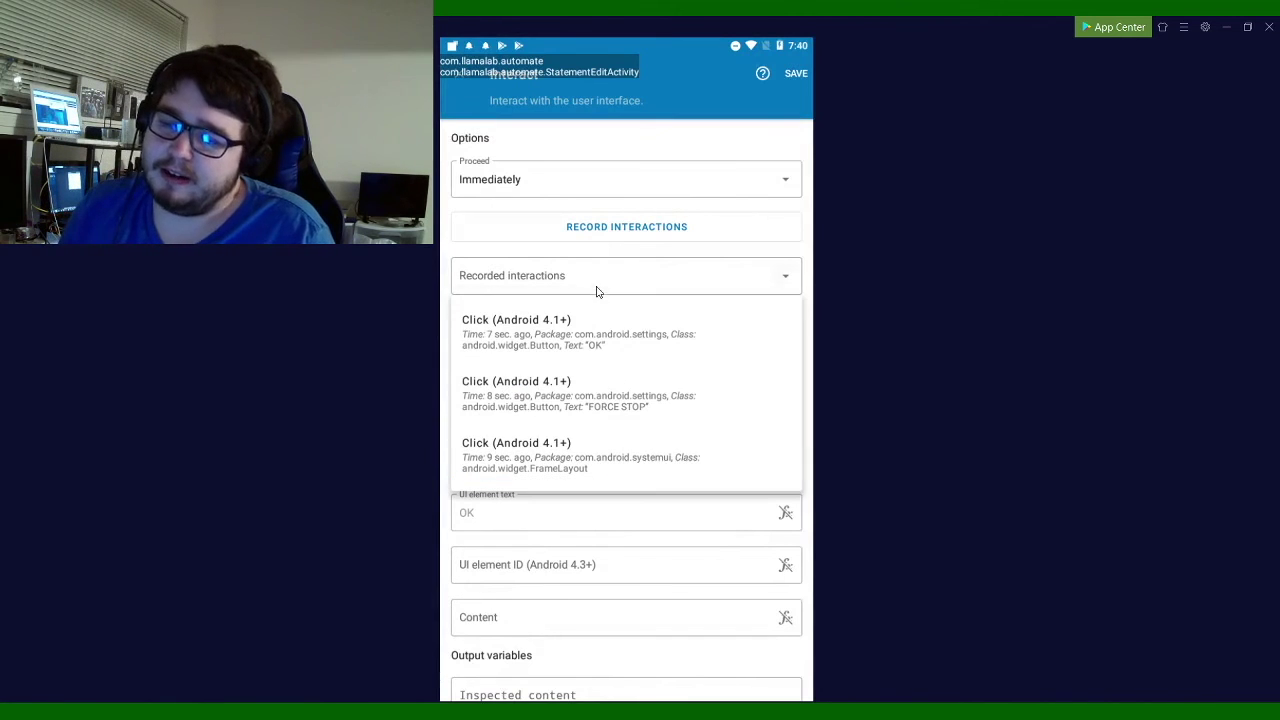
click(588, 400)
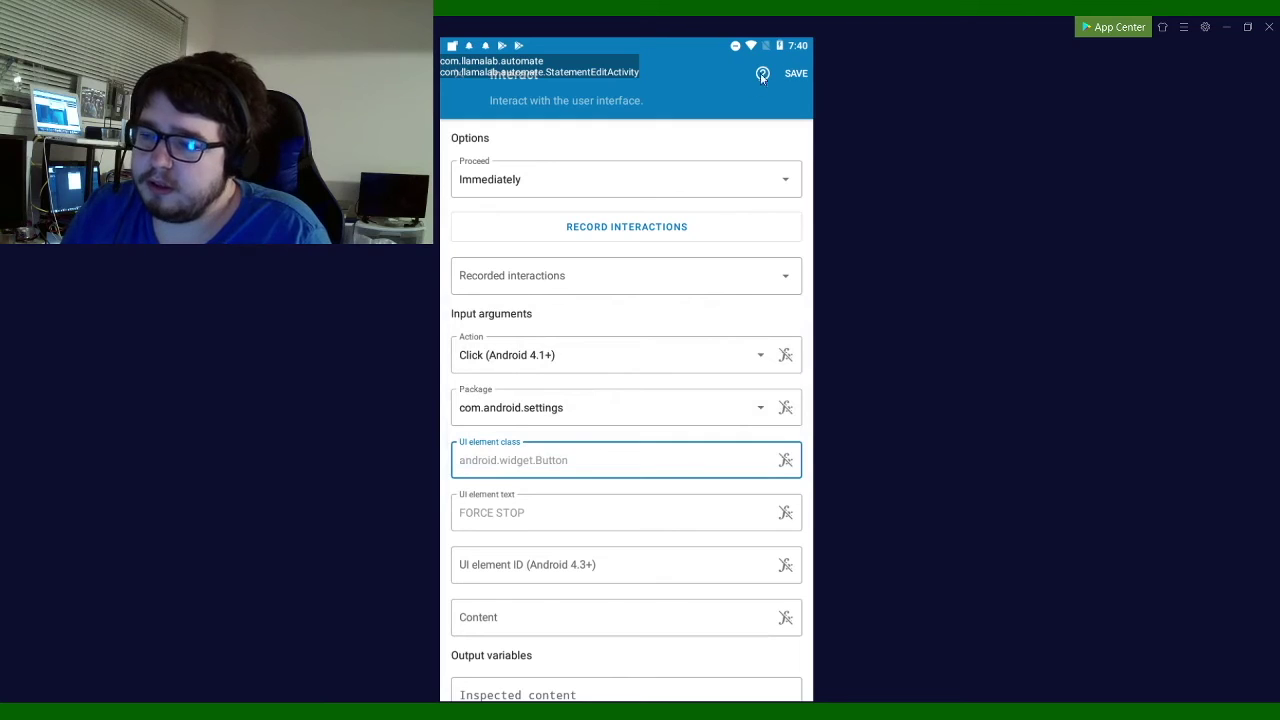
click(797, 74)
- Duplicate the FORCE STOP Interact block below itself and connect its YES output to the duplicate's IN
scroll(686, 434, down, 2)
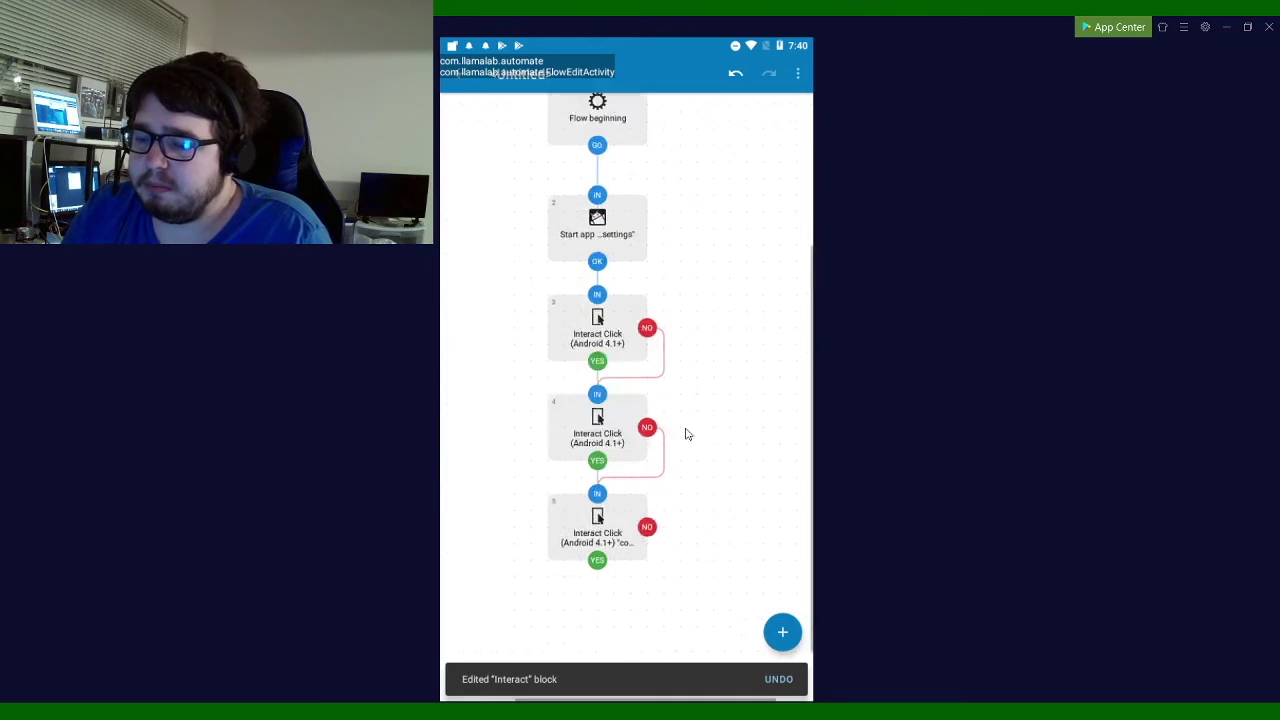
click(595, 455)
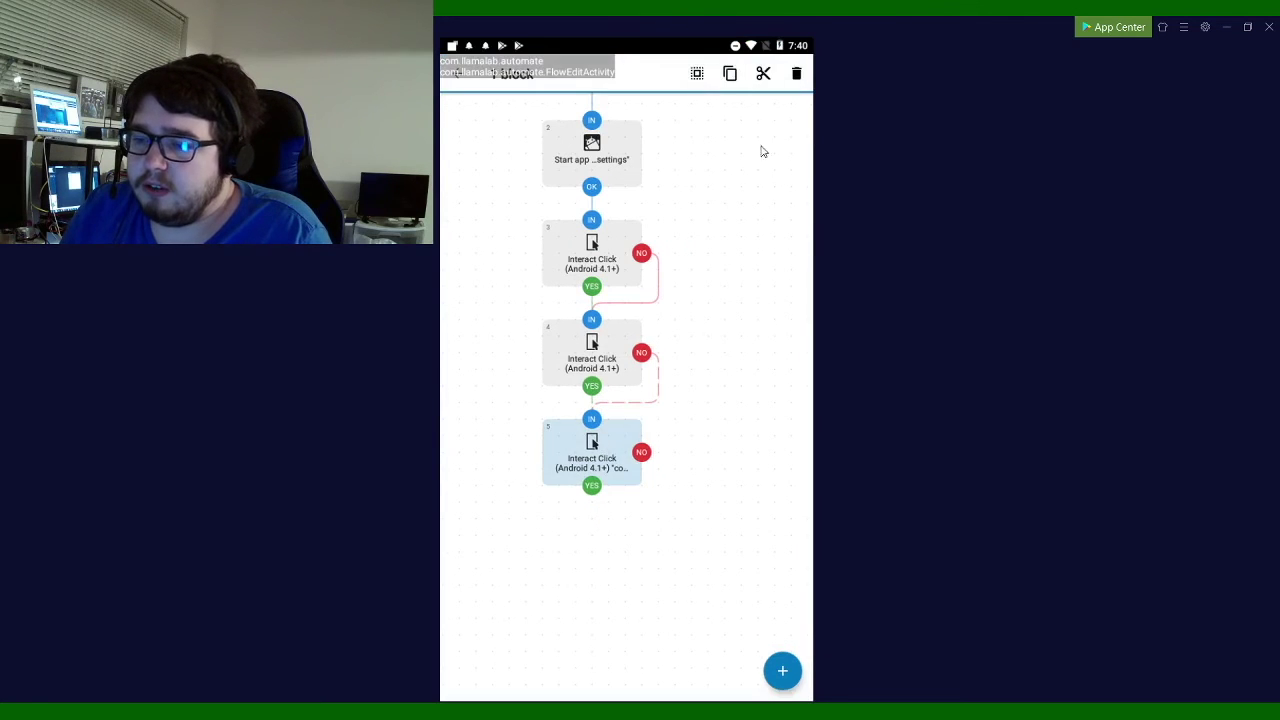
click(732, 76)
click(594, 588)
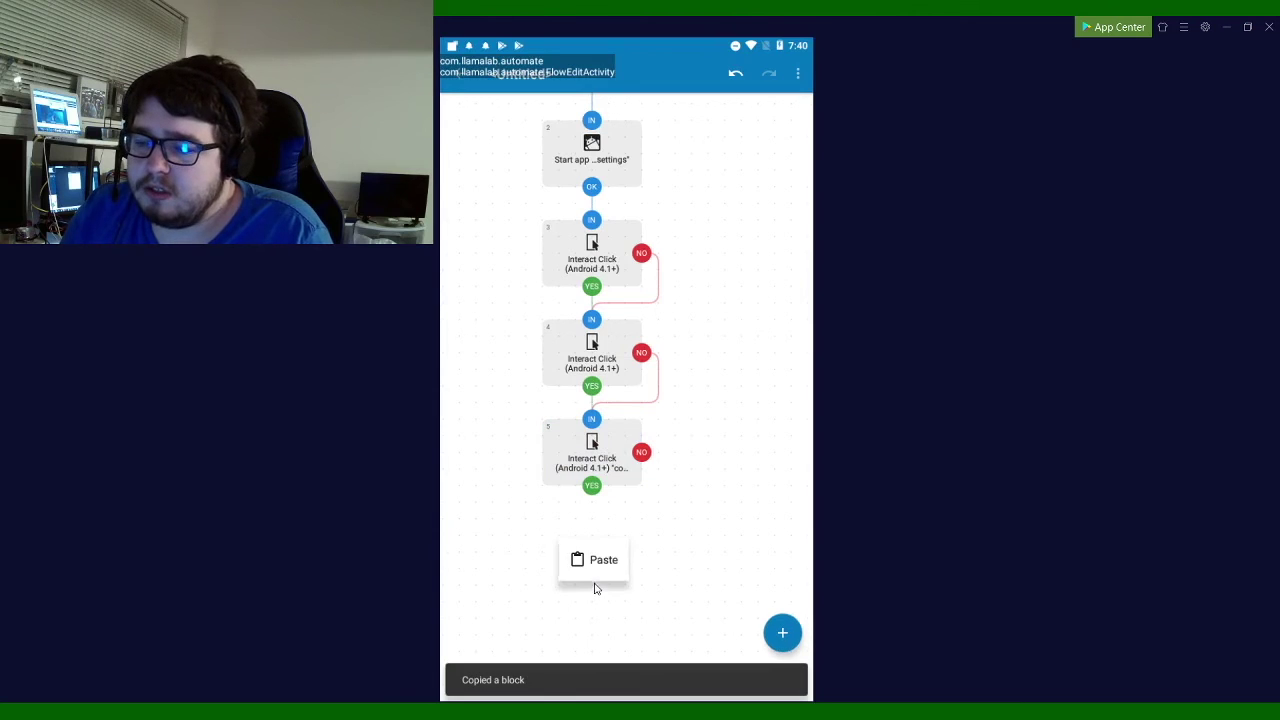
click(608, 558)
drag(592, 485, 592, 535)
- Apply the recorded "OK" button click to the duplicated Interact block and save it
drag(641, 452, 591, 562)
click(591, 562)
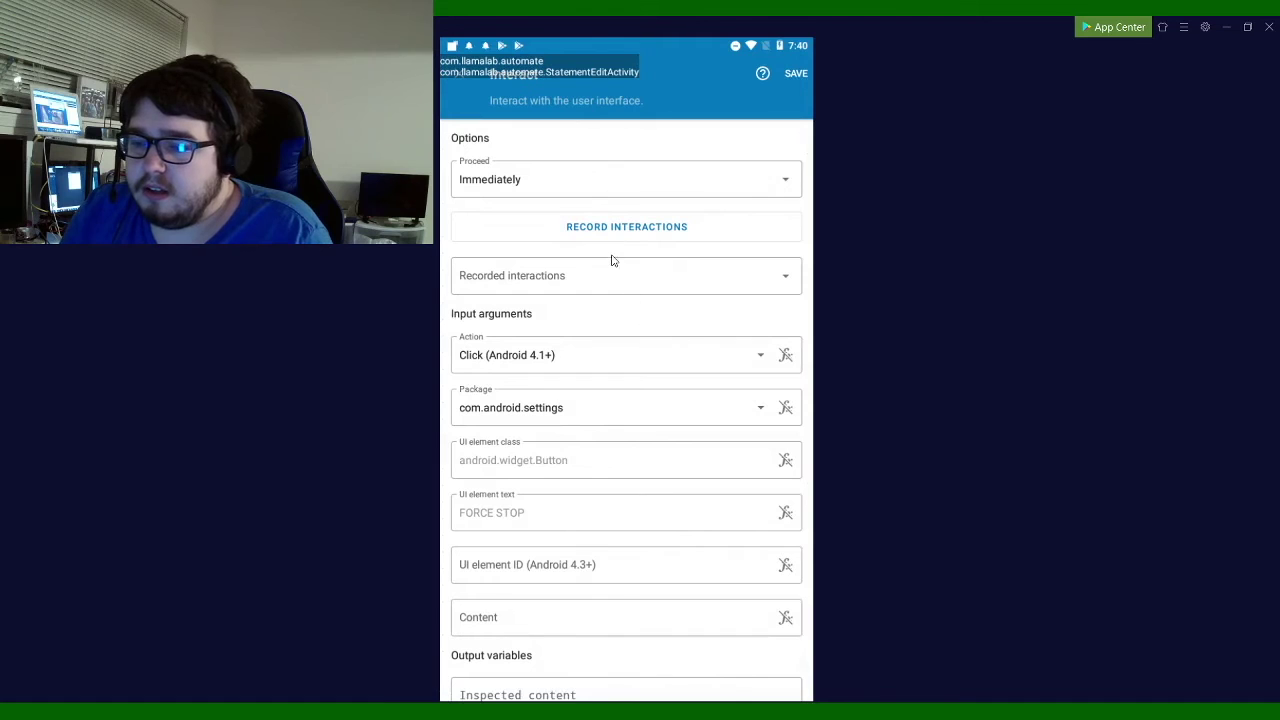
click(565, 276)
click(535, 339)
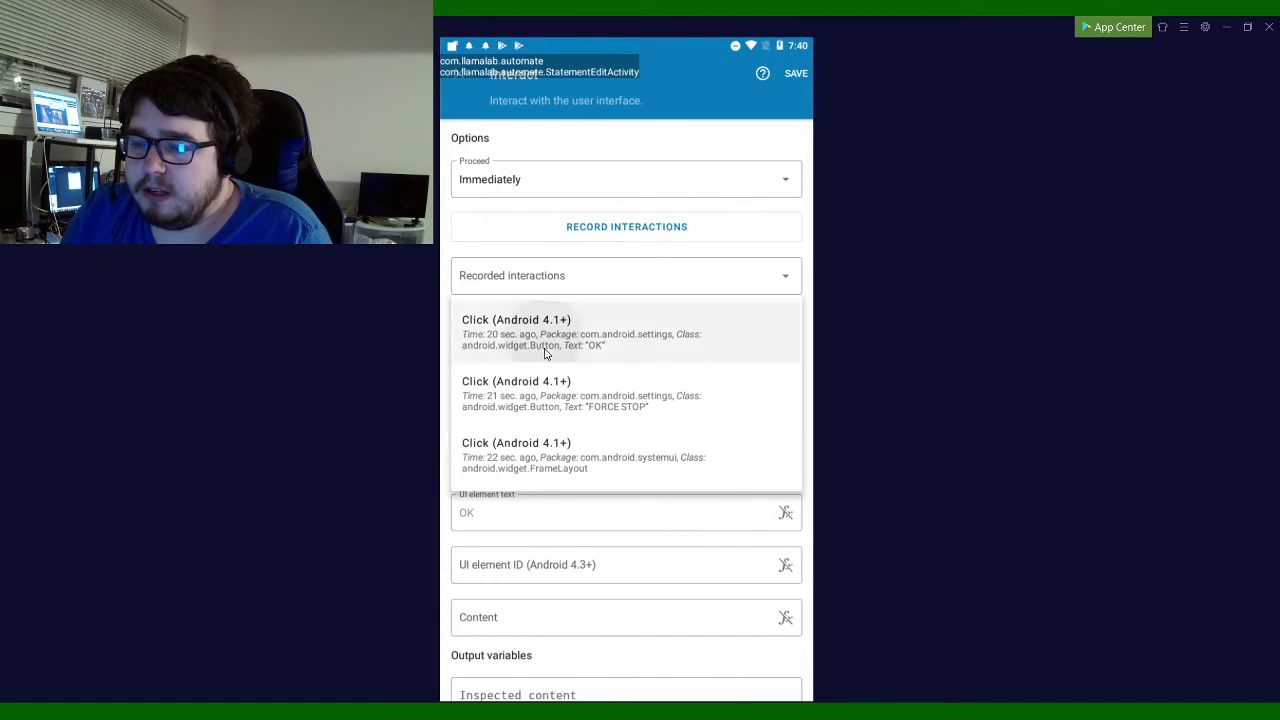
click(795, 74)
- Connect the FORCE STOP block's NO output to the first Interact block's IN and move the OK block closer beneath it
drag(641, 452, 592, 219)
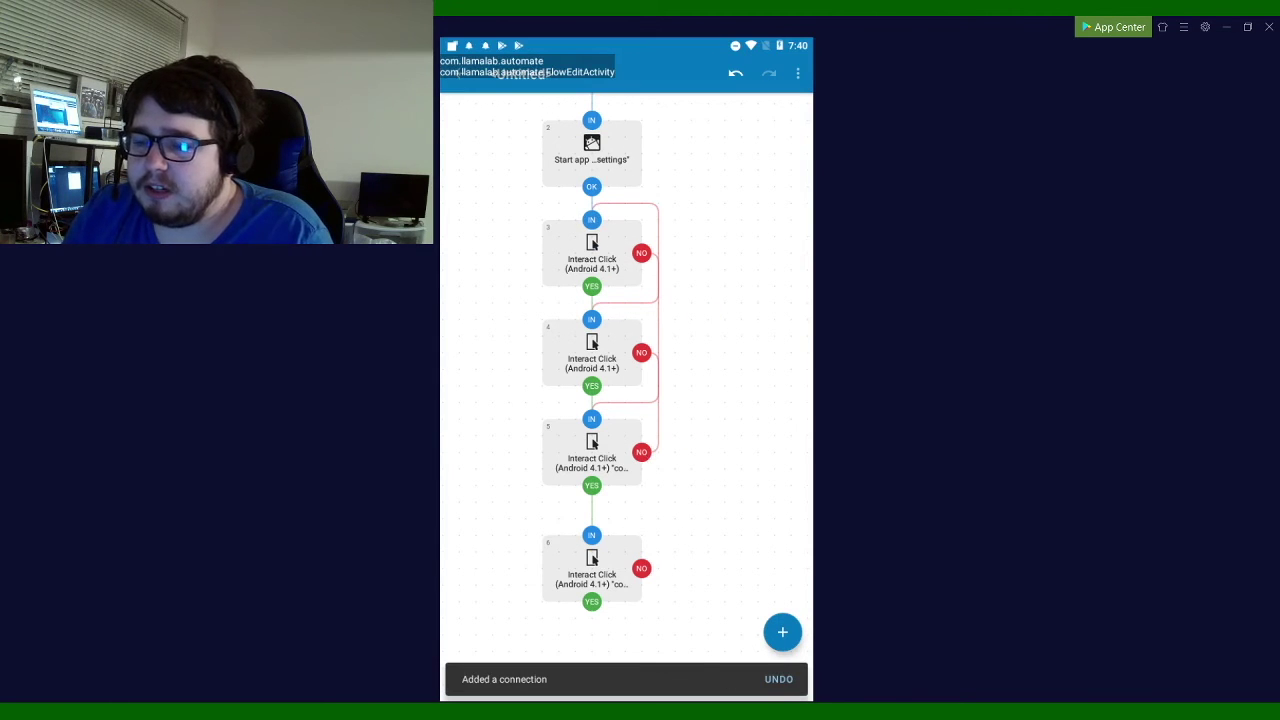
drag(703, 577, 720, 400)
click(612, 428)
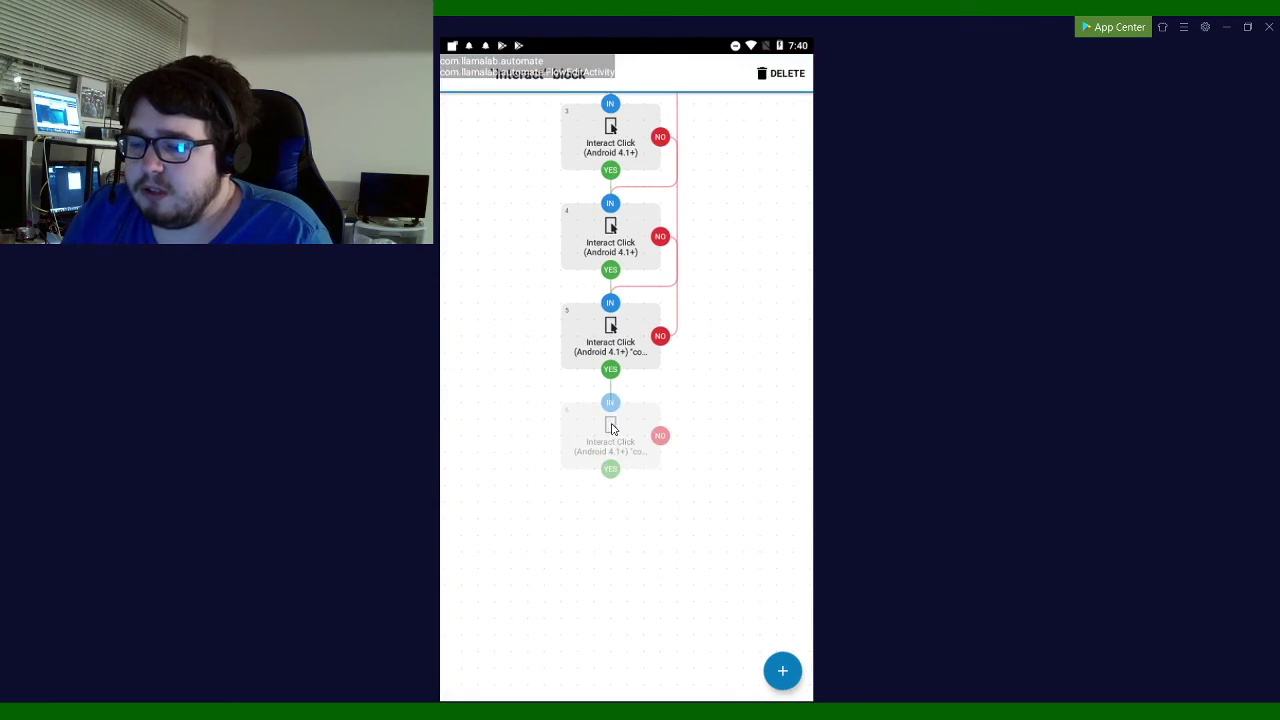
drag(612, 428, 612, 445)
scroll(694, 480, up, 3)
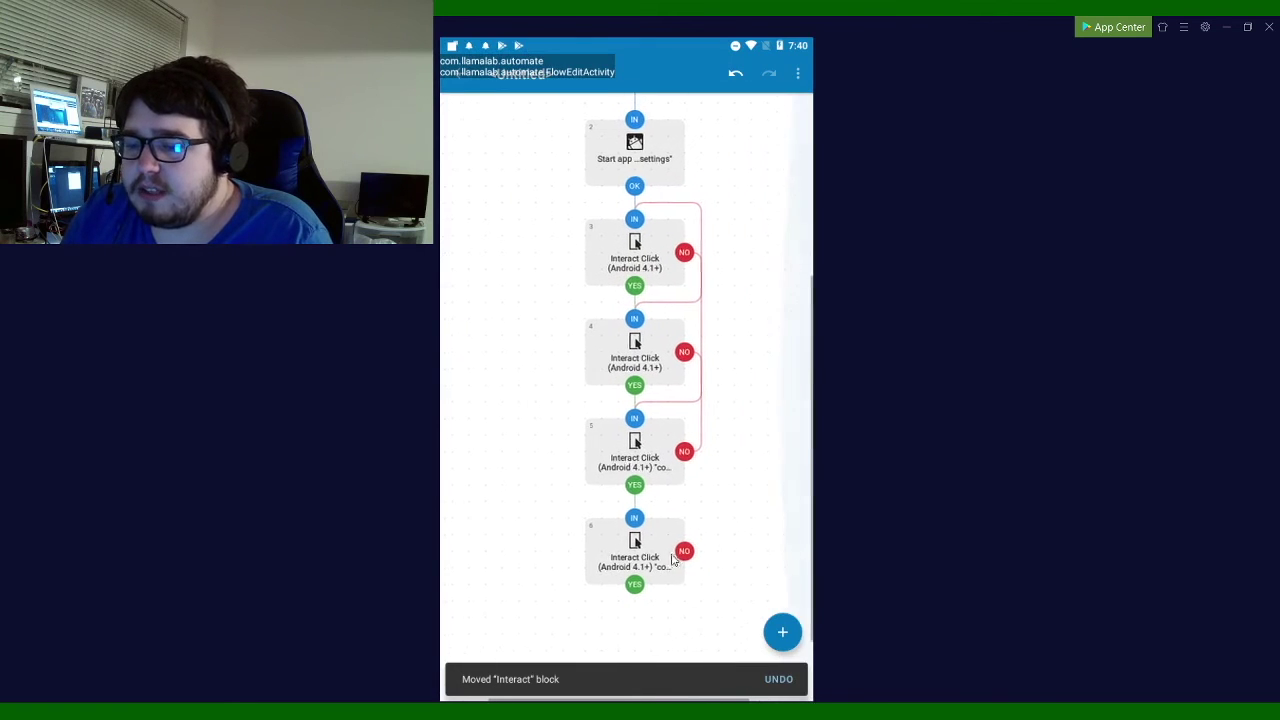
- Loop the OK block's NO output to its own IN and connect its YES output back to the first Interact block
drag(684, 551, 629, 517)
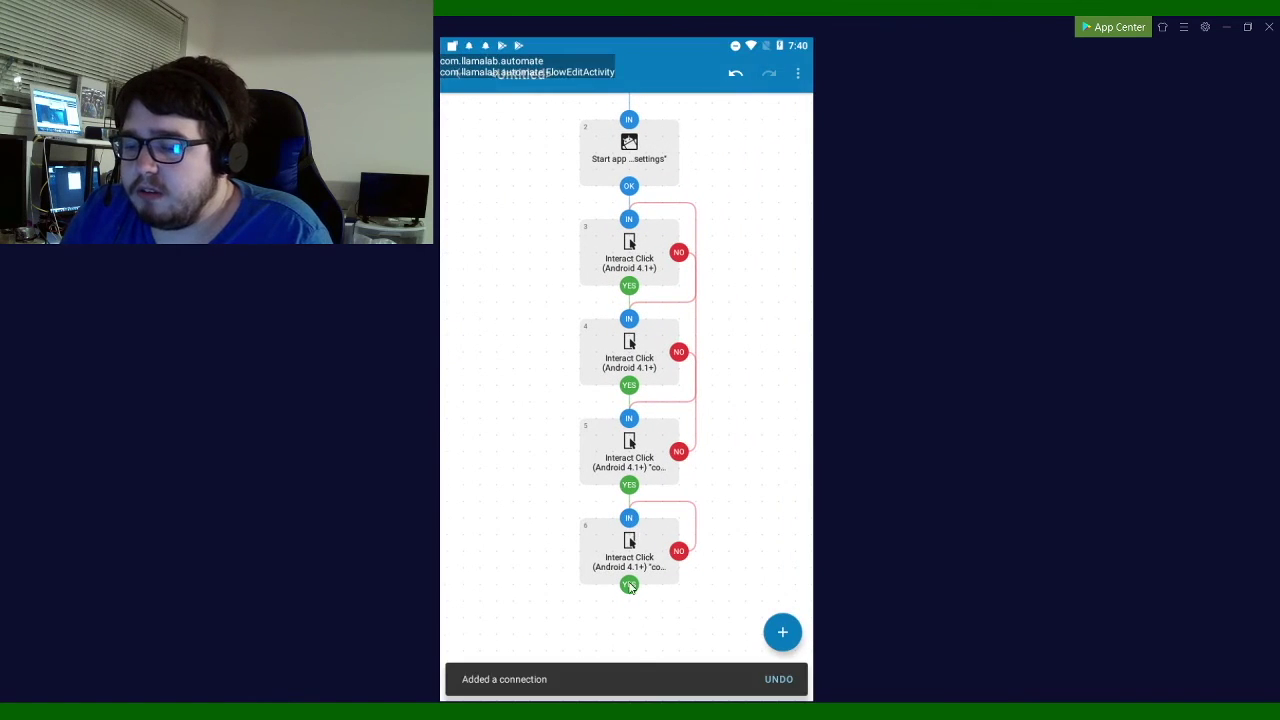
drag(629, 585, 695, 222)
- Leave the flow editor and start the untitled flow
click(455, 75)
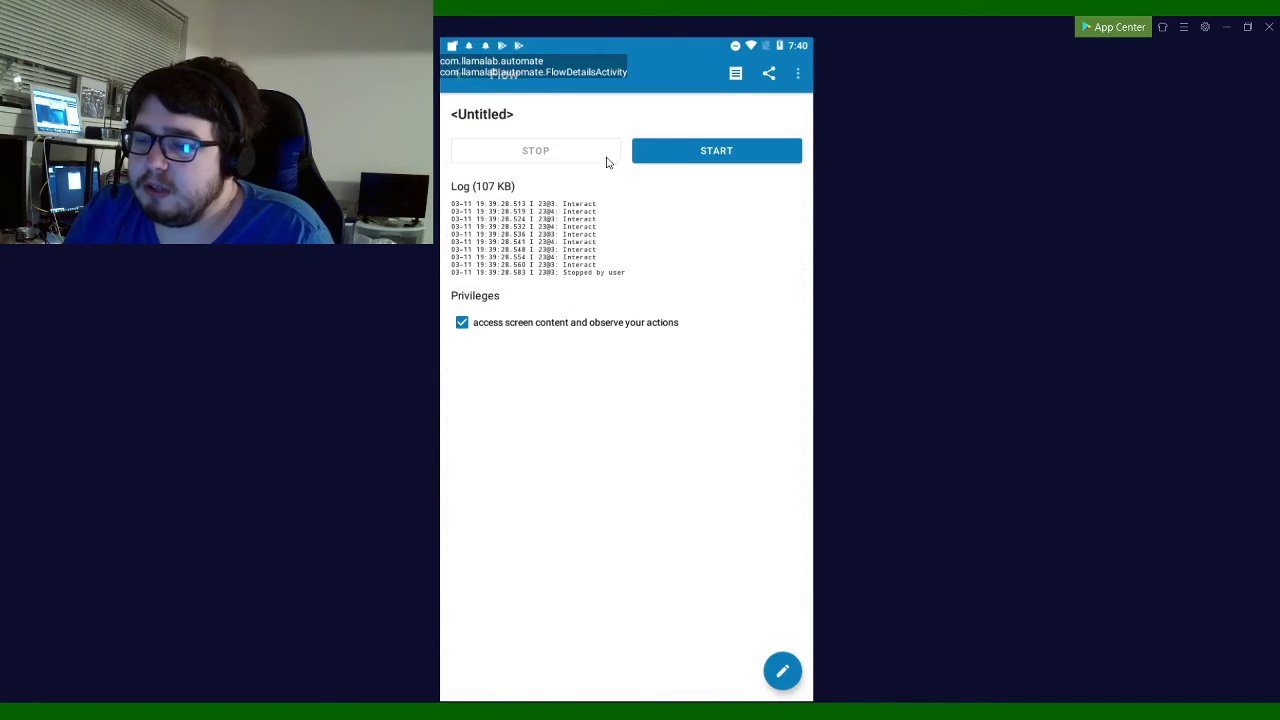
click(672, 163)
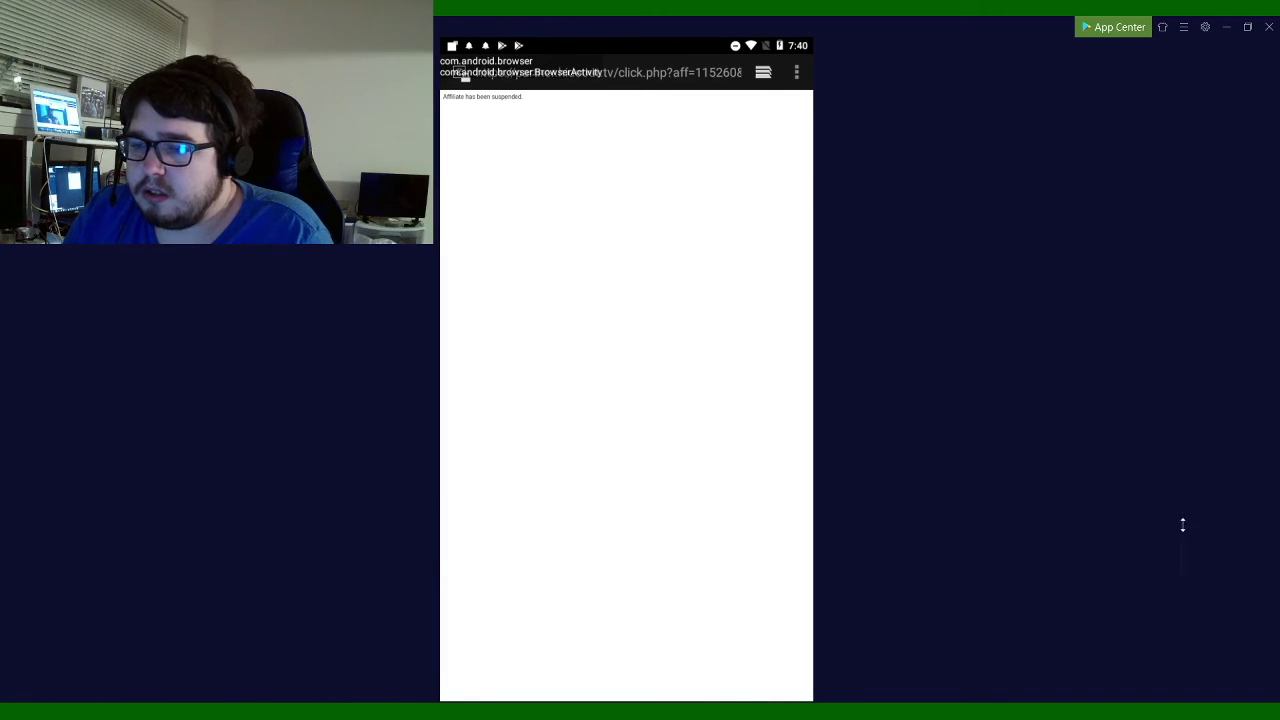
- Close both open tabs in the Browser app
click(763, 72)
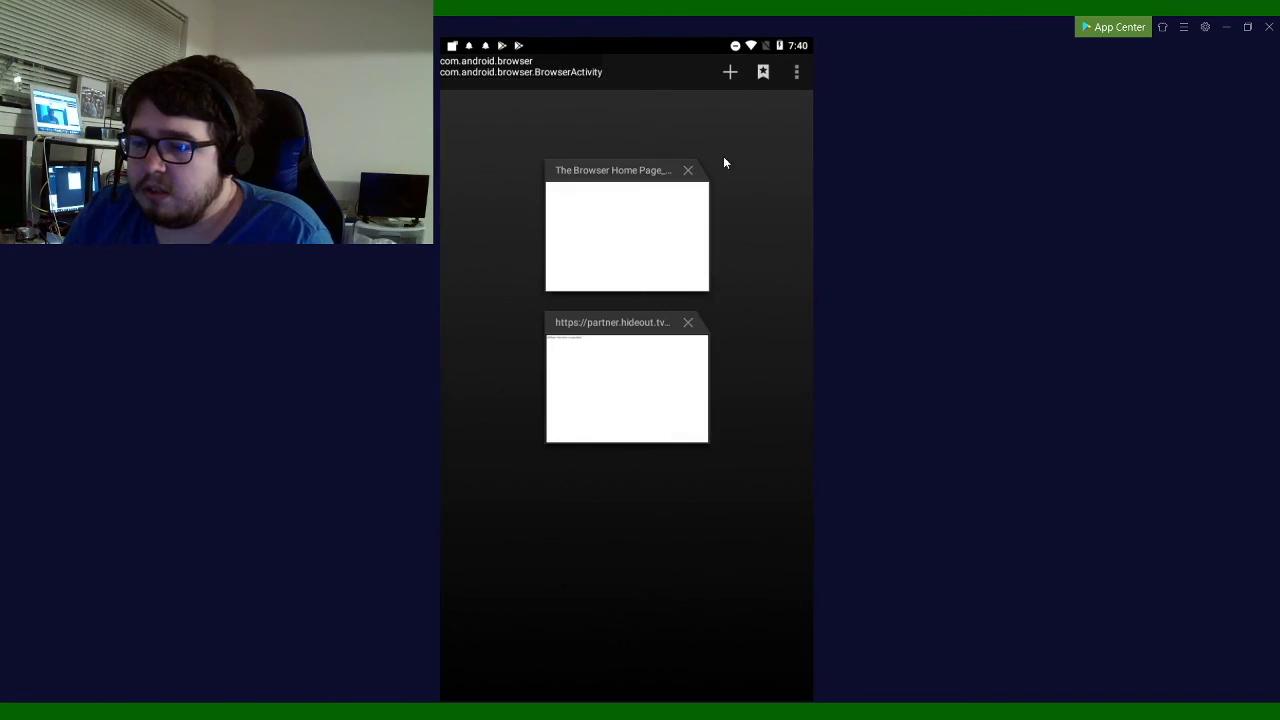
click(688, 324)
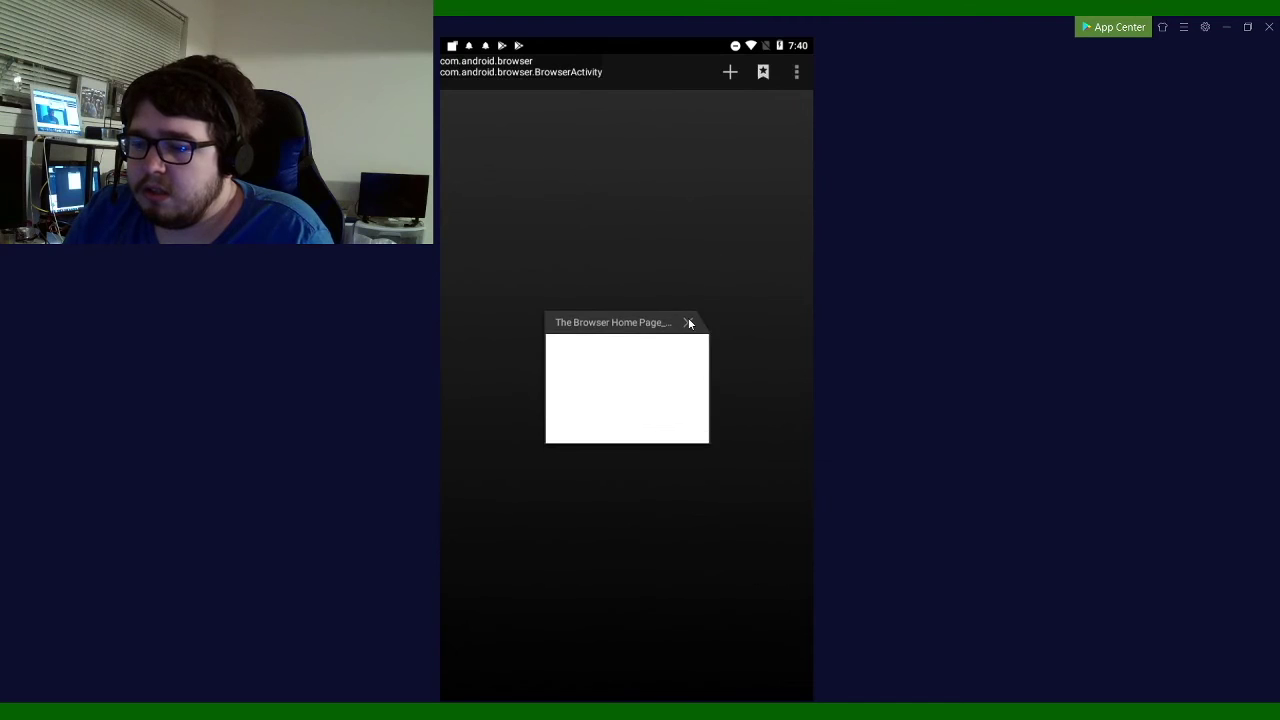
click(688, 323)
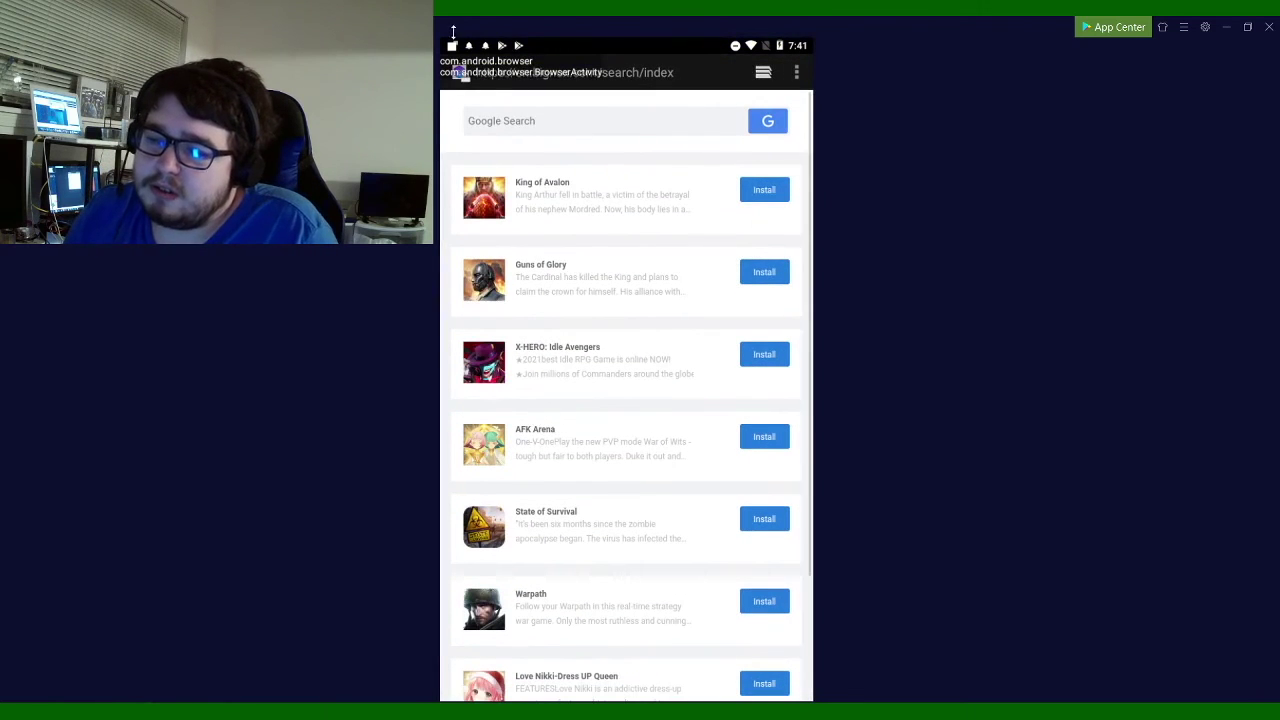
- Switch from the Browser to Automate and stop the running untitled flow
drag(462, 46, 465, 300)
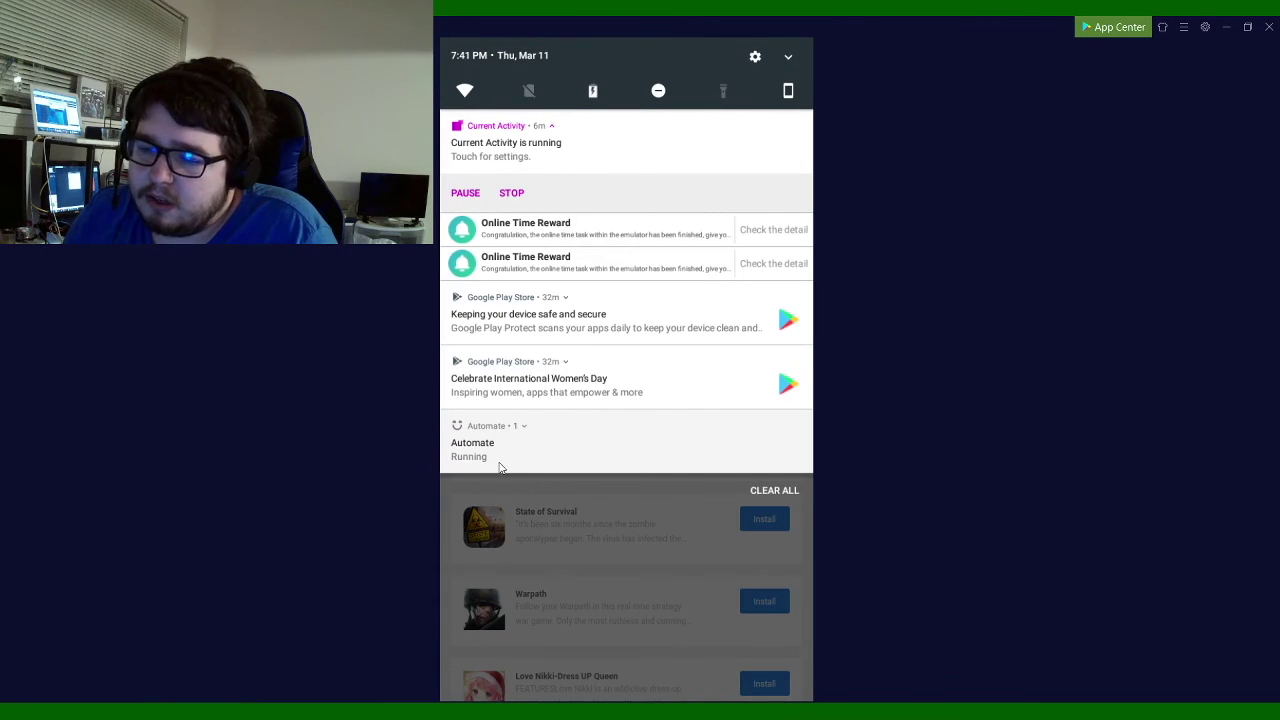
click(504, 460)
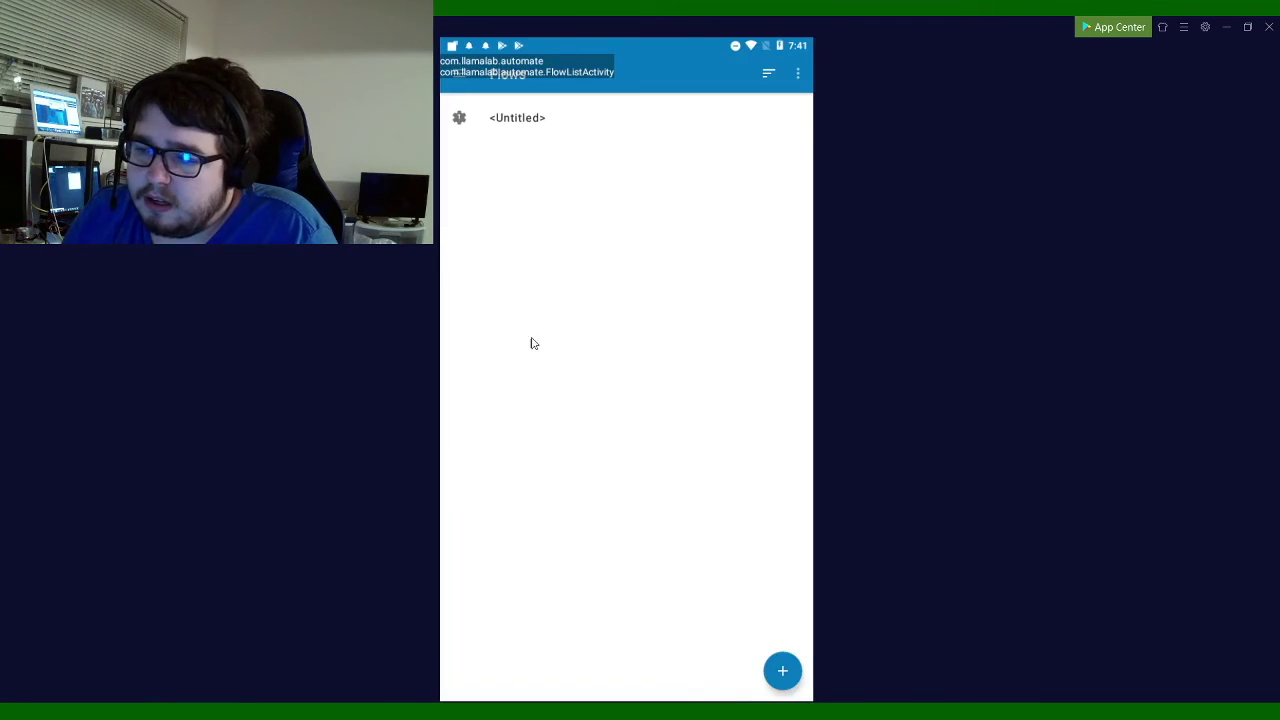
click(535, 118)
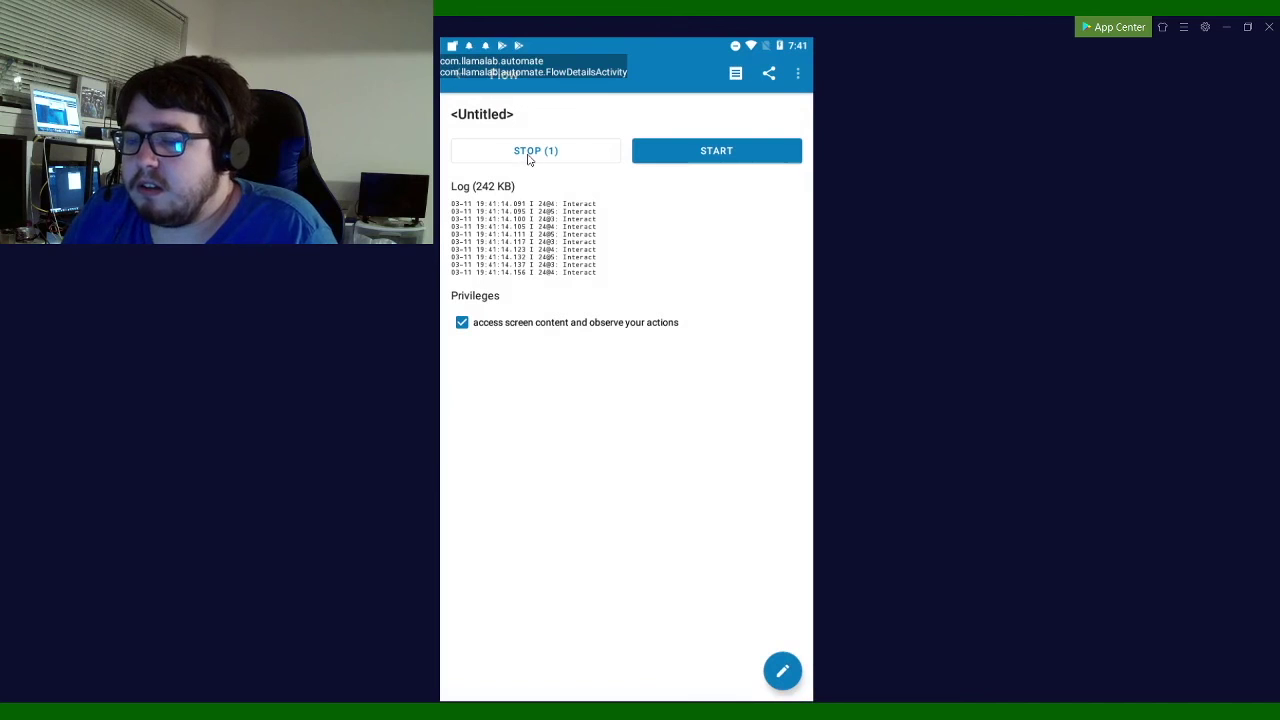
click(530, 152)
- Remove the connection from the last Interact block's YES output back to the first Interact block, and start the untitled flow
click(775, 670)
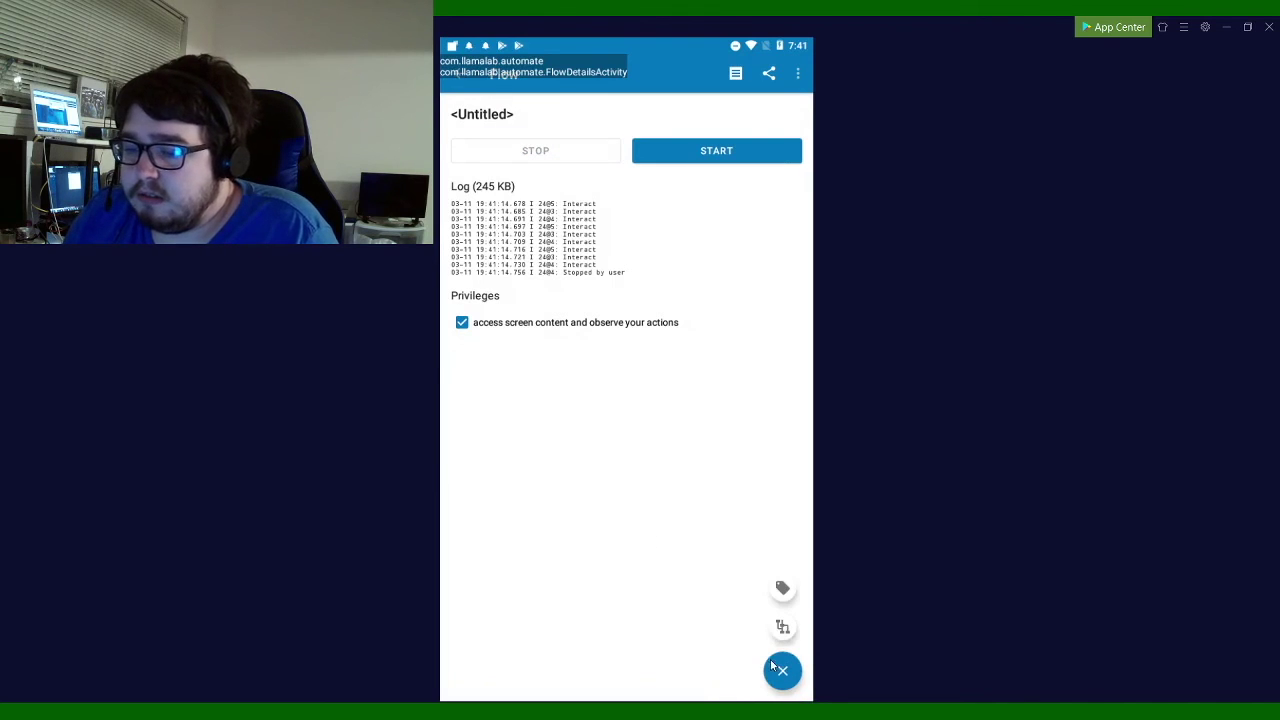
click(783, 627)
drag(777, 628, 732, 302)
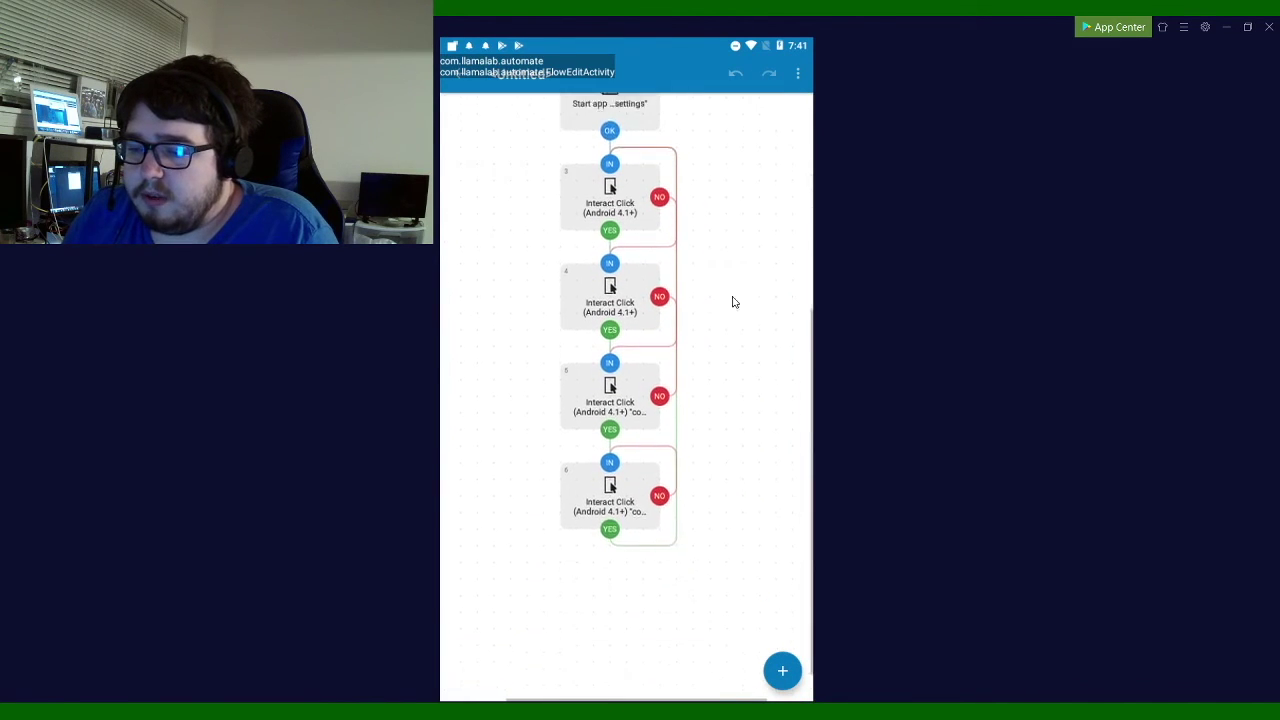
drag(691, 443, 657, 629)
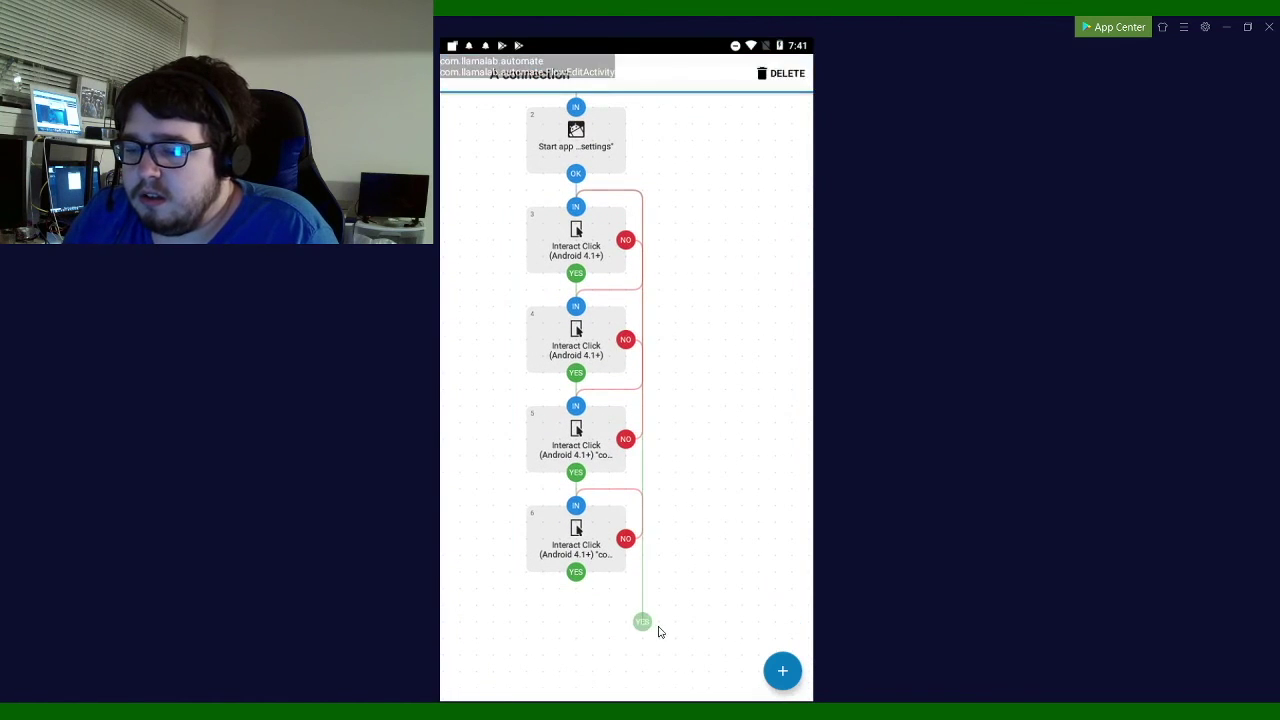
click(455, 85)
click(662, 147)
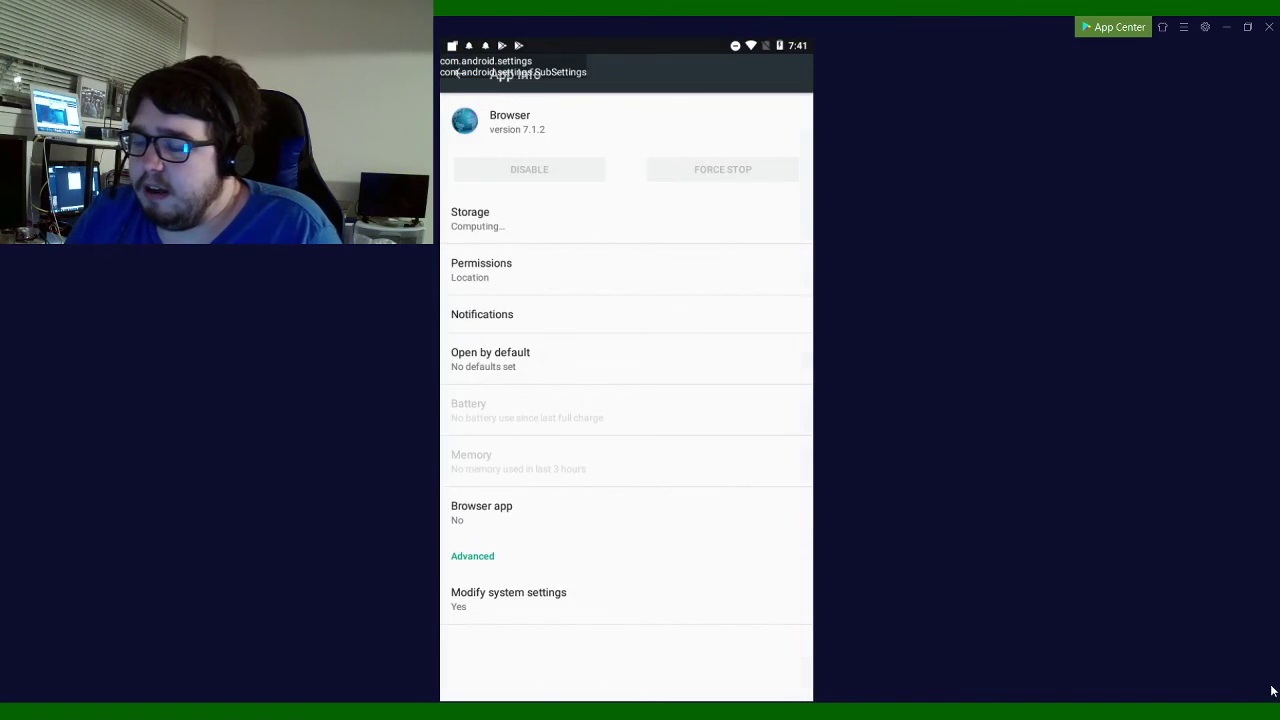
- Return to Automate from the Browser's App info page and run the untitled flow again
click(717, 481)
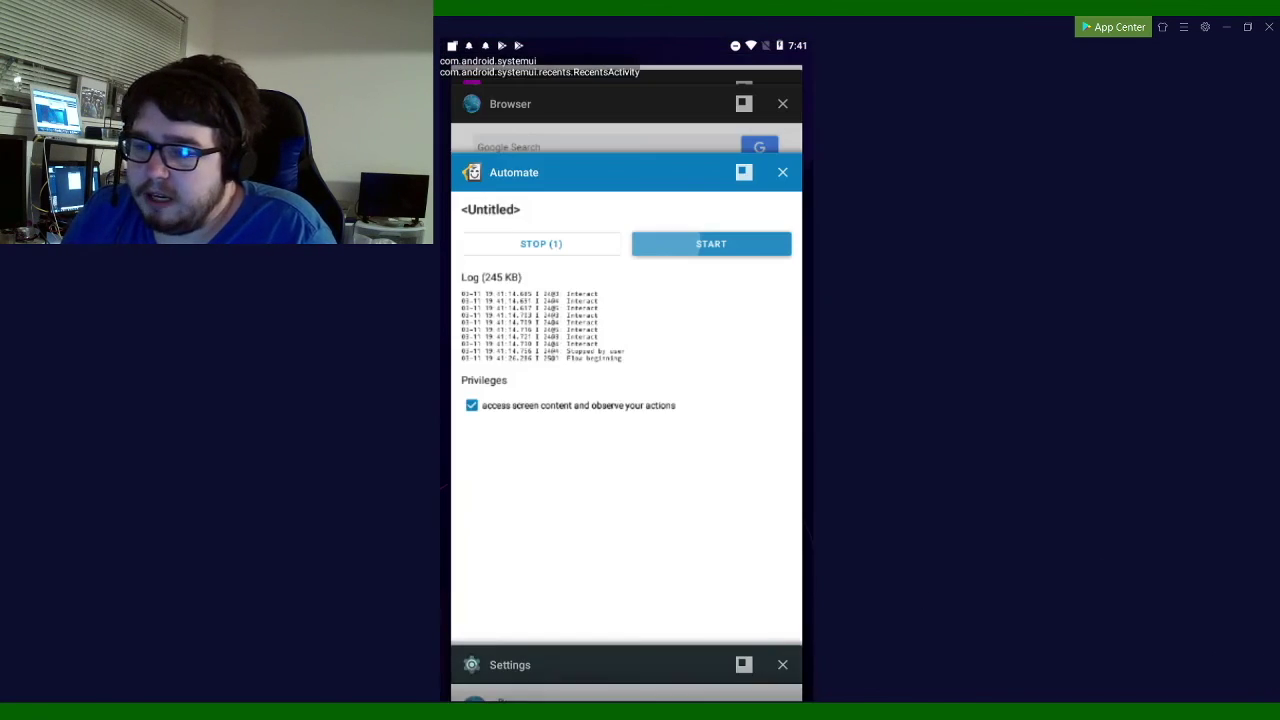
click(600, 393)
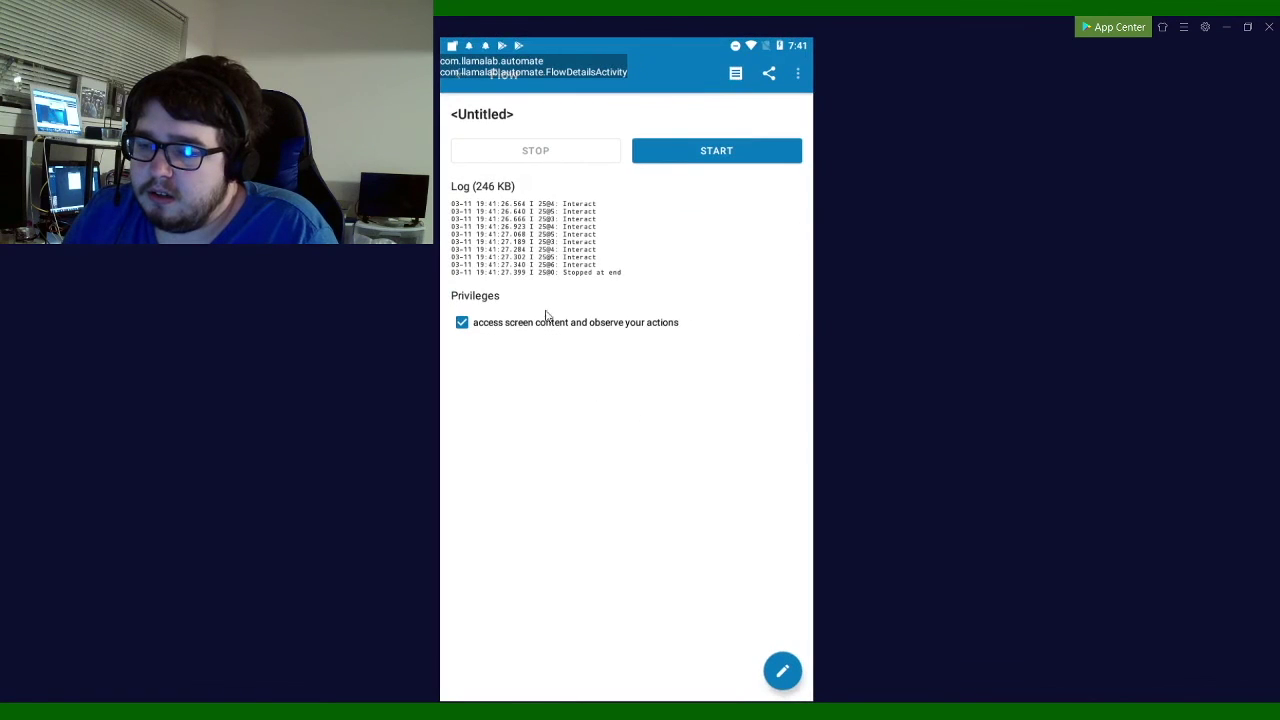
click(474, 90)
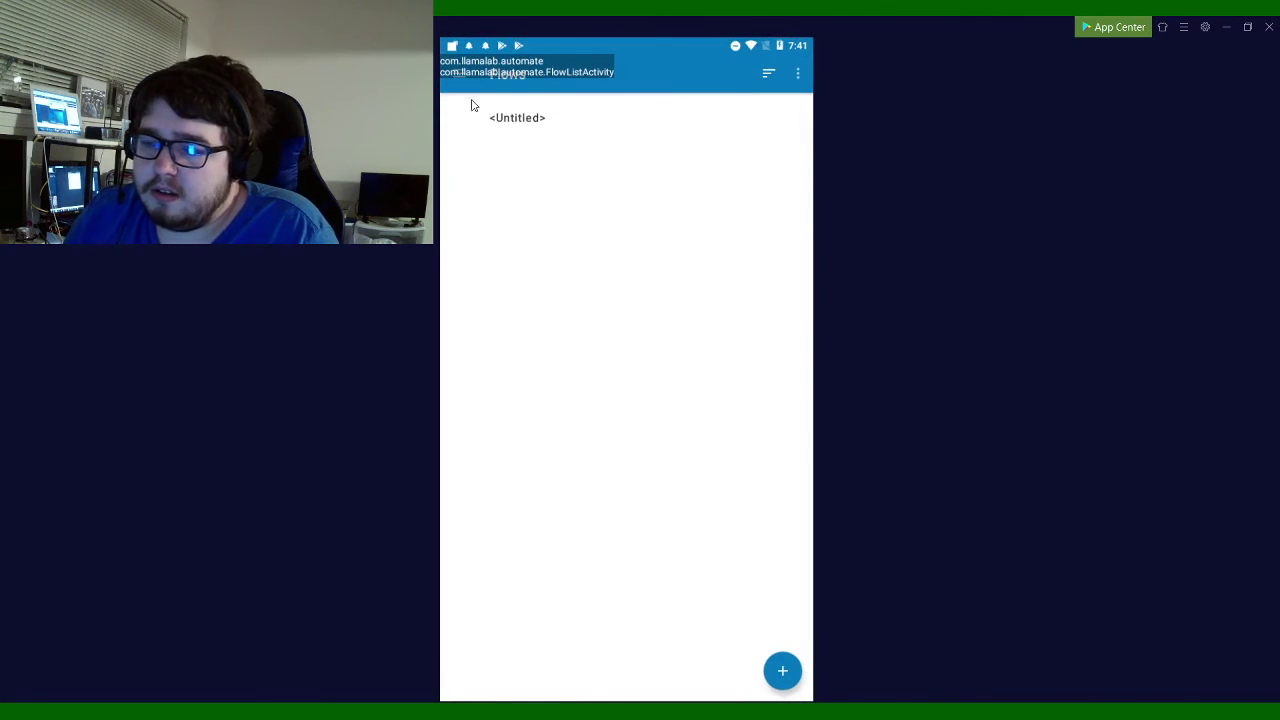
click(540, 120)
click(640, 168)
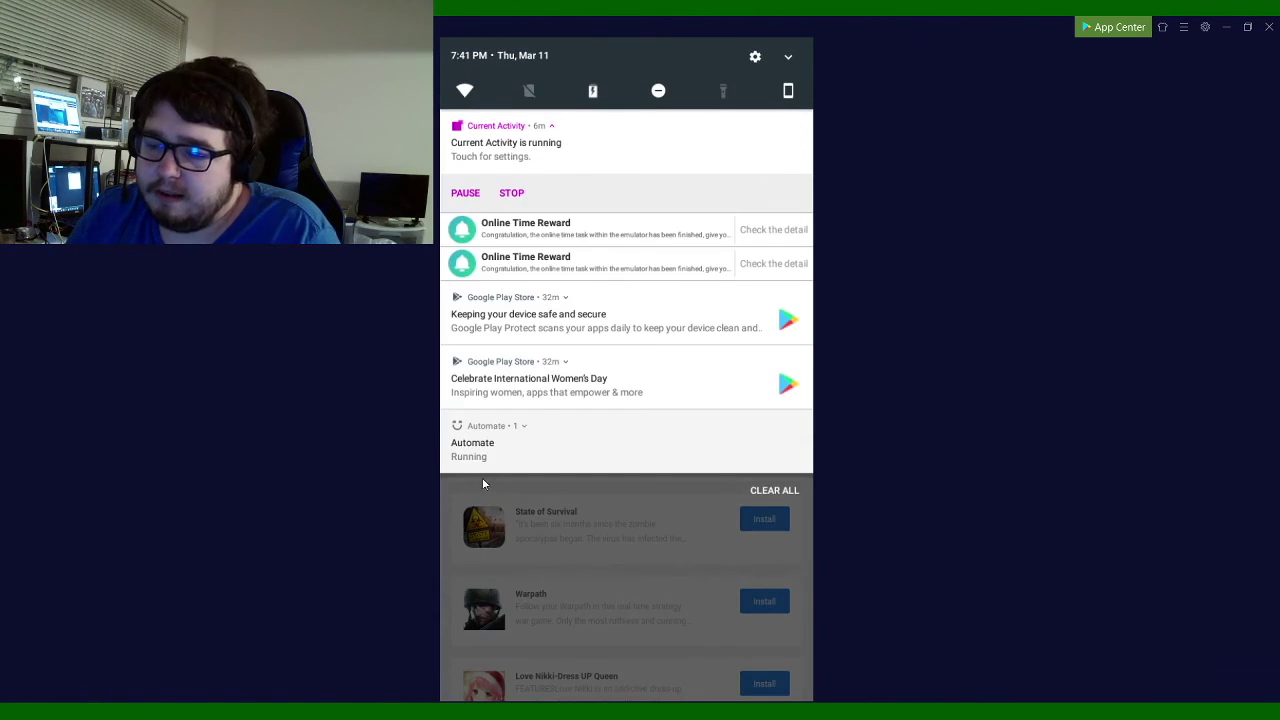
- Reopen Automate while its flow is running in the background and stop the untitled flow
click(493, 452)
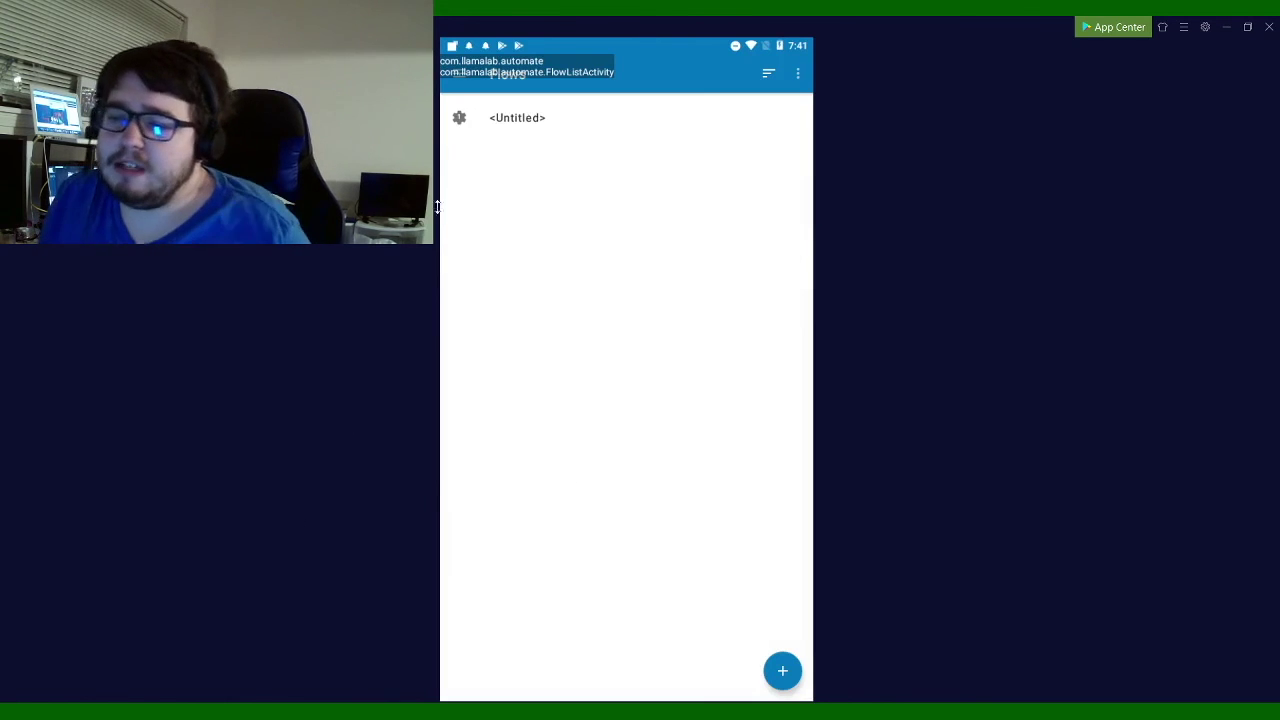
click(471, 131)
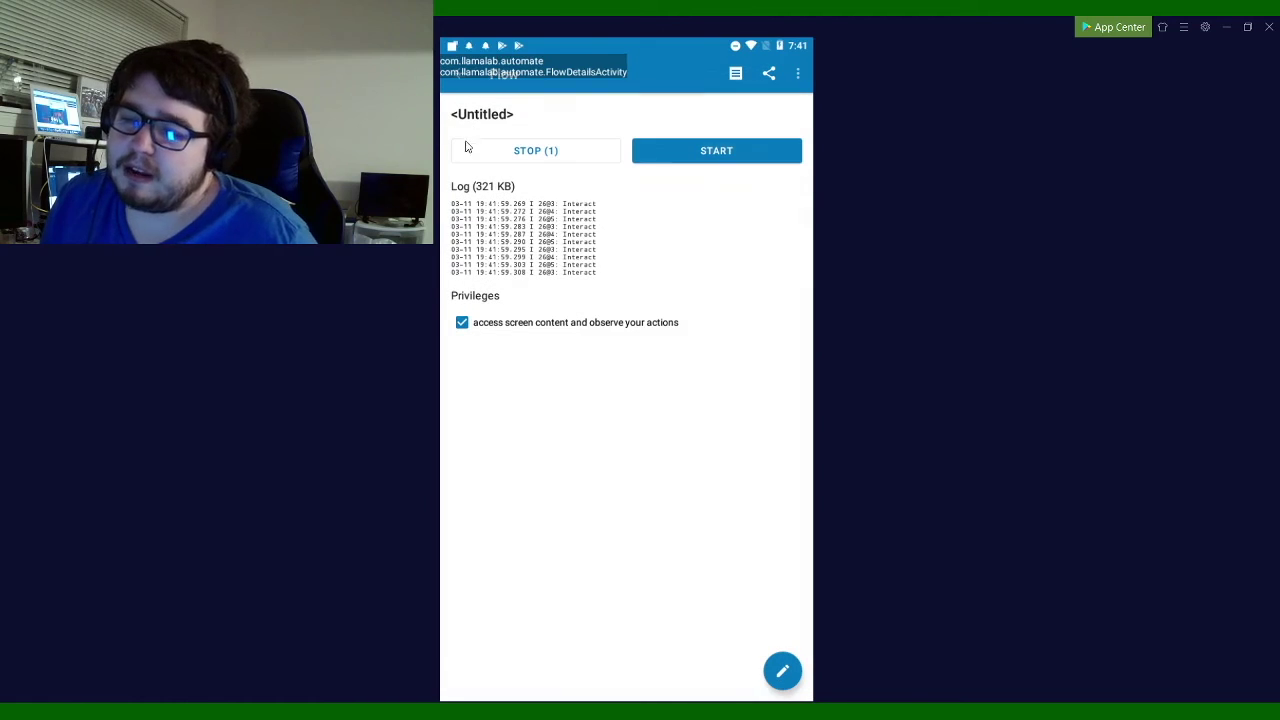
click(535, 152)
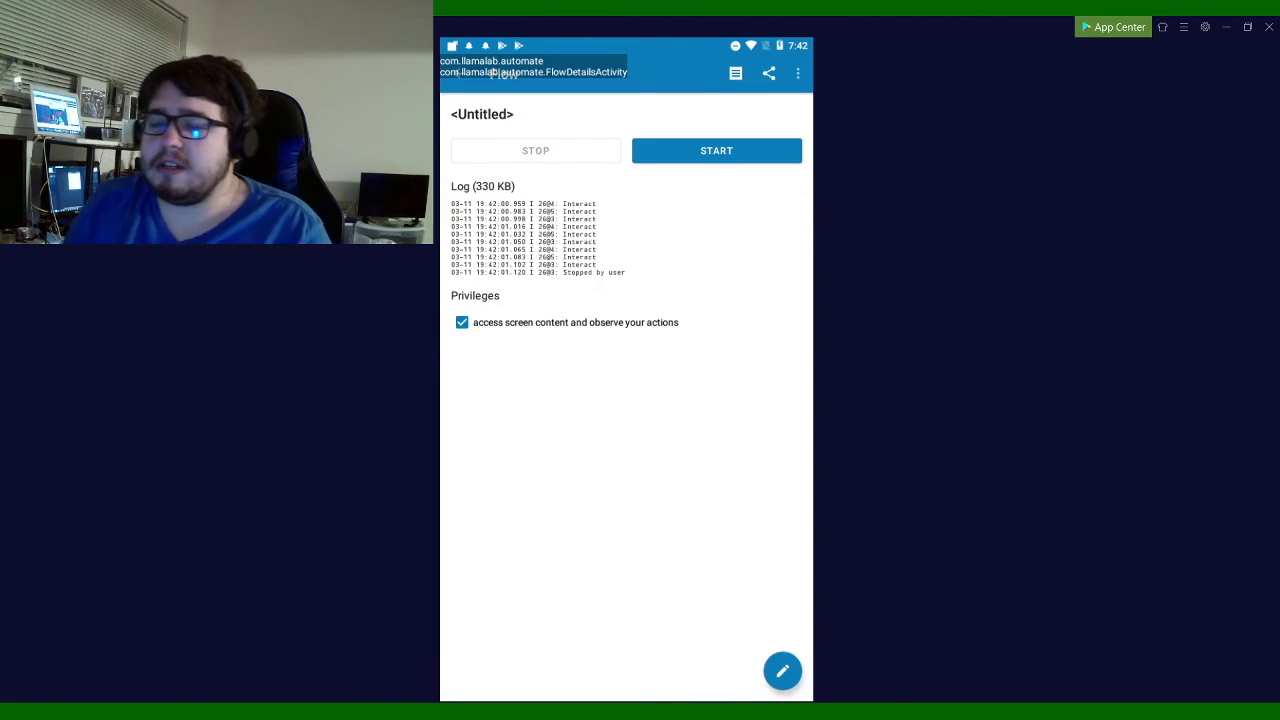